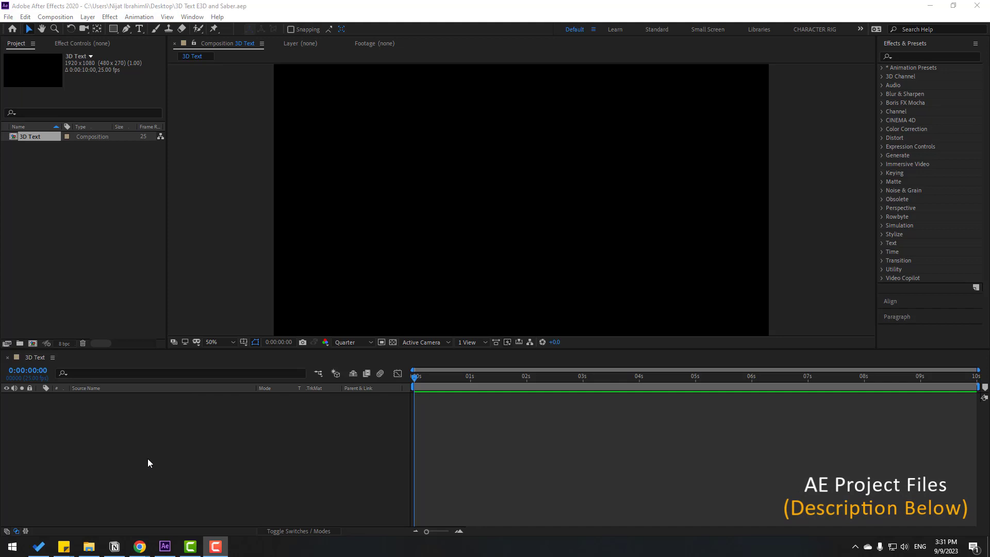
# Create a new black solid layer named E3D.
pyautogui.rightClick(122, 427)
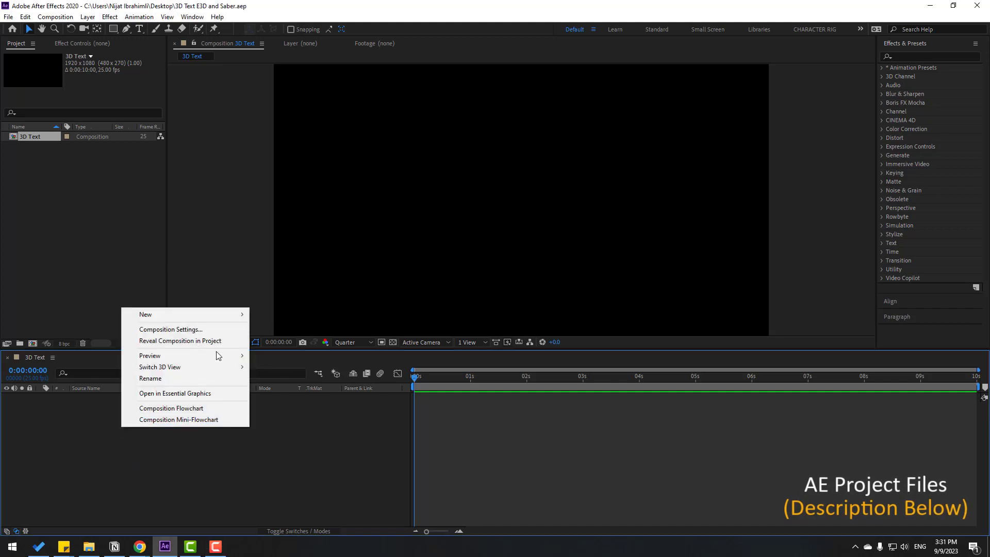
pyautogui.moveTo(212, 317)
pyautogui.click(273, 340)
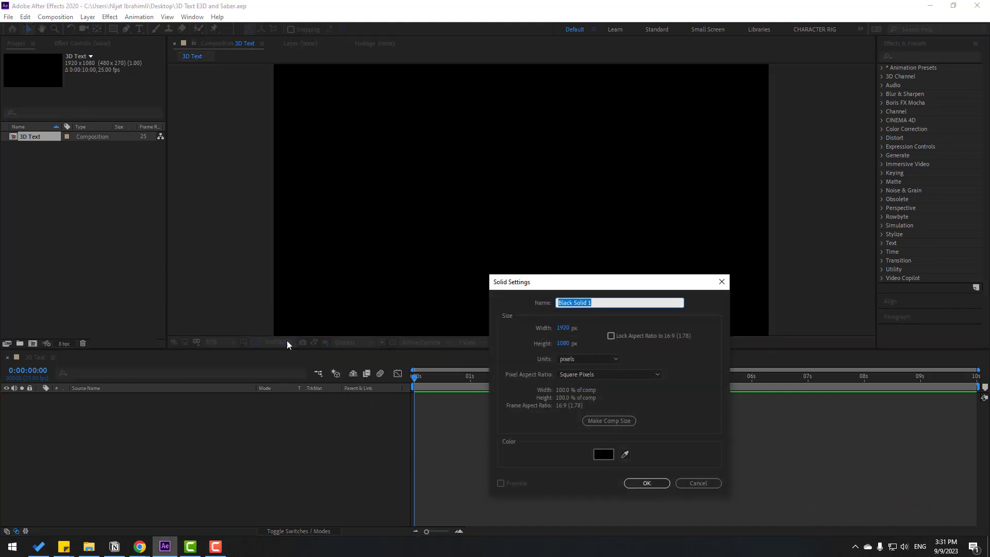
pyautogui.write('E3D')
pyautogui.click(645, 482)
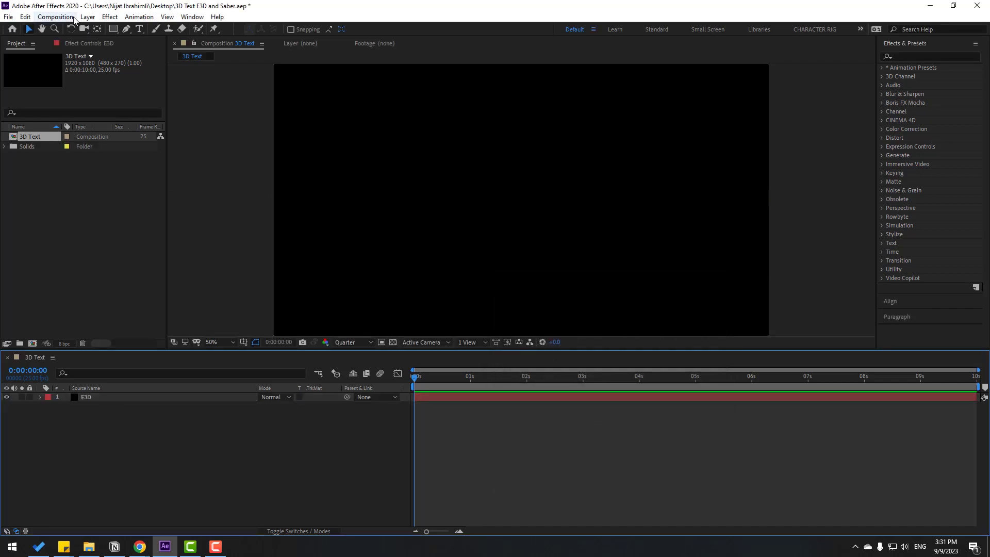
# Add a white MOTION text layer, move it lower in frame, and hide it.
pyautogui.click(140, 29)
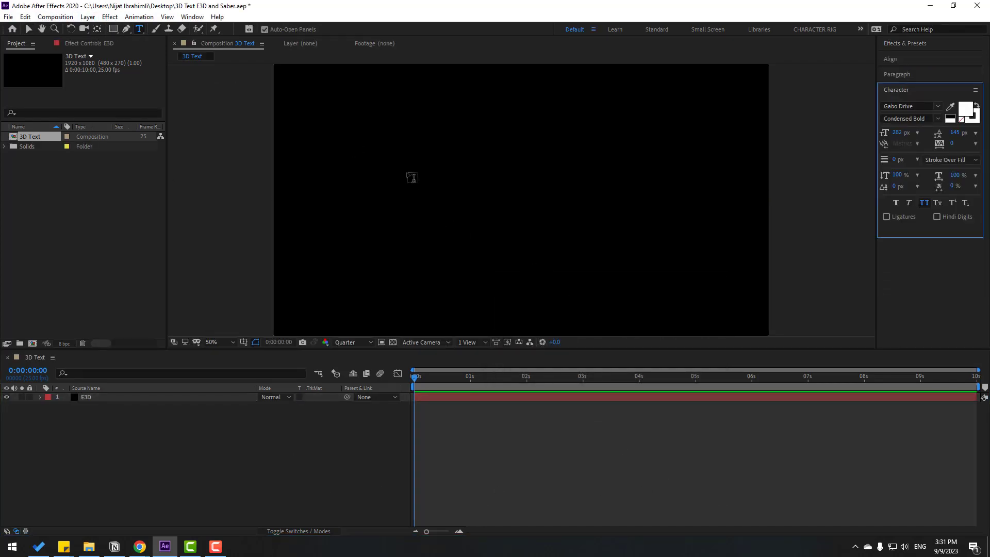
pyautogui.click(412, 178)
pyautogui.write('MOTION')
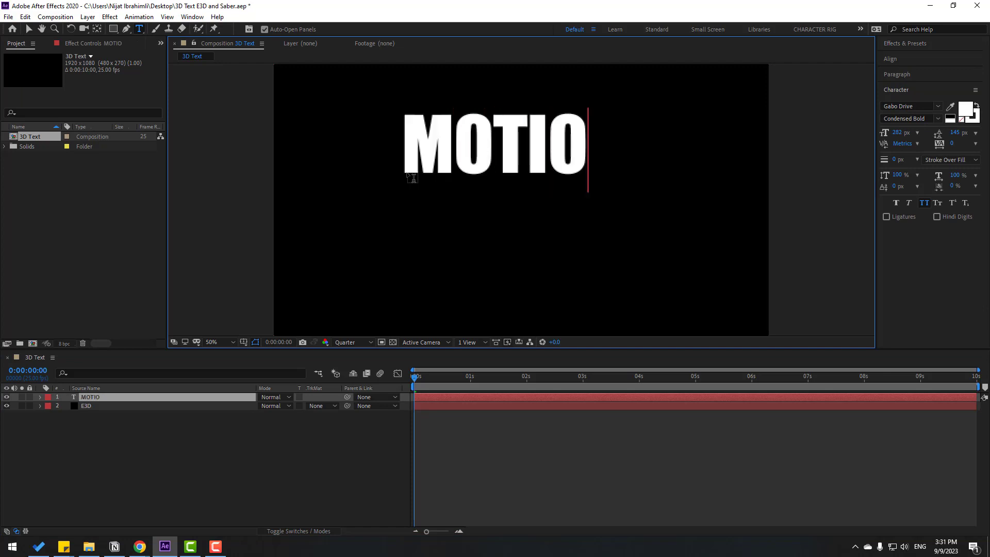
pyautogui.click(29, 29)
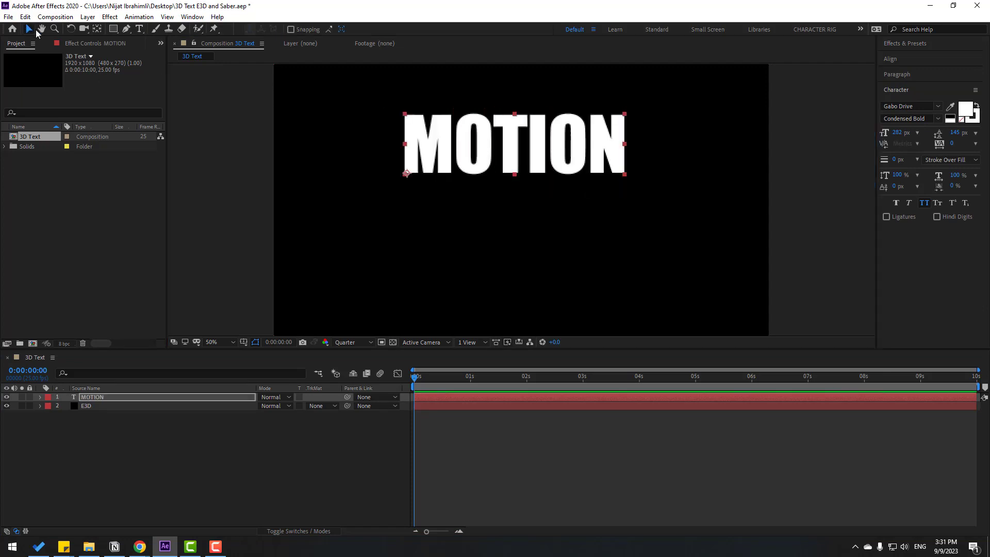
pyautogui.moveTo(558, 153); pyautogui.dragTo(557, 201)
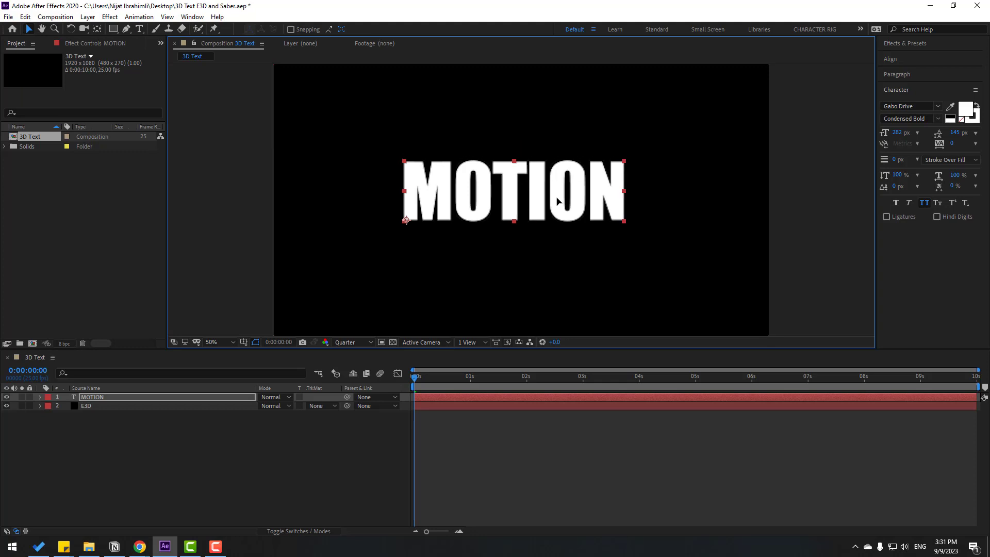
pyautogui.click(8, 397)
pyautogui.click(106, 459)
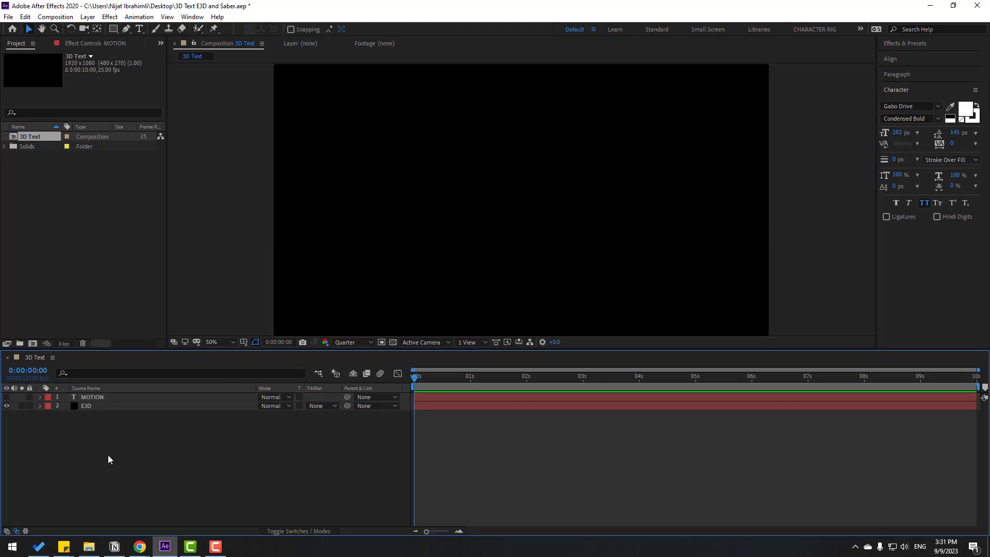
# Apply the Video Copilot Element effect to the E3D solid.
pyautogui.click(94, 407)
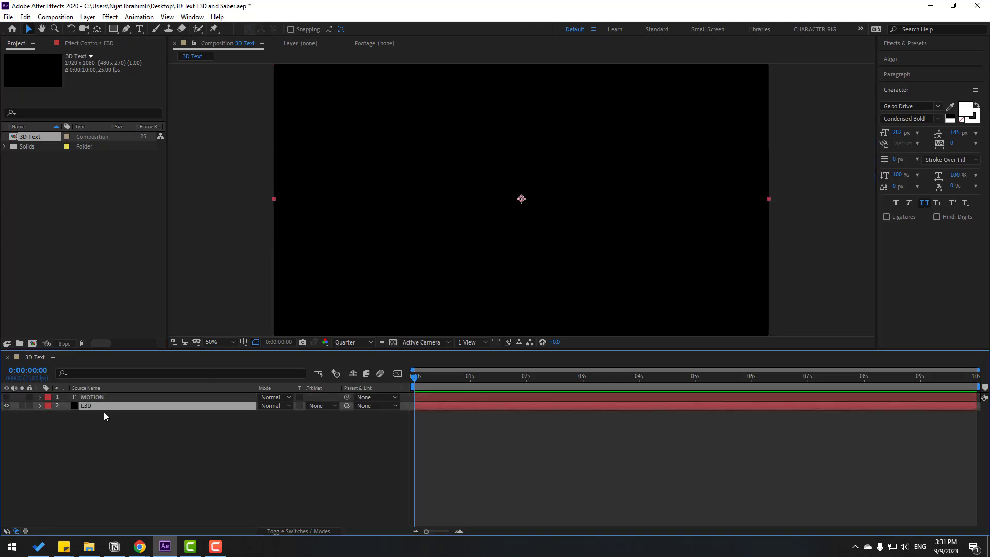
pyautogui.click(110, 19)
pyautogui.moveTo(223, 327)
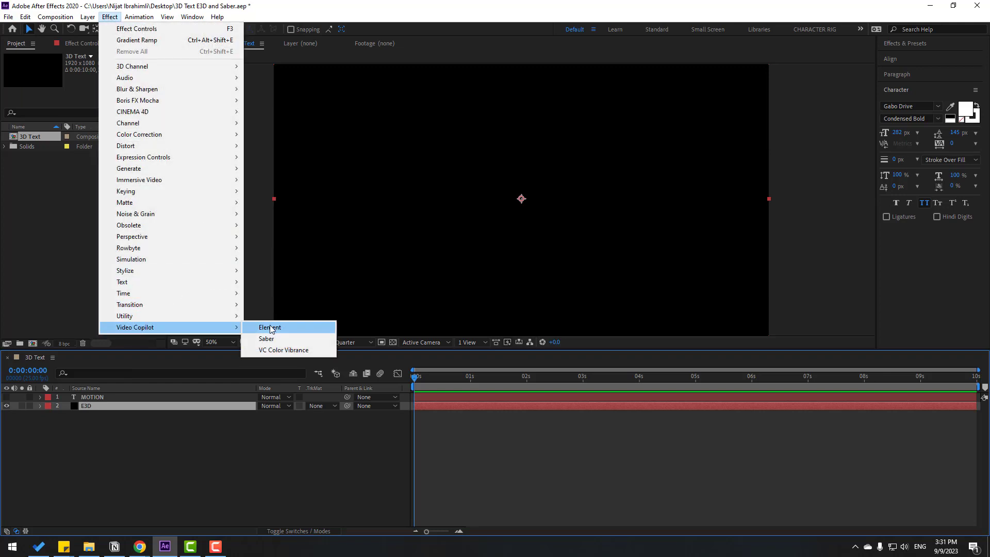
pyautogui.click(285, 328)
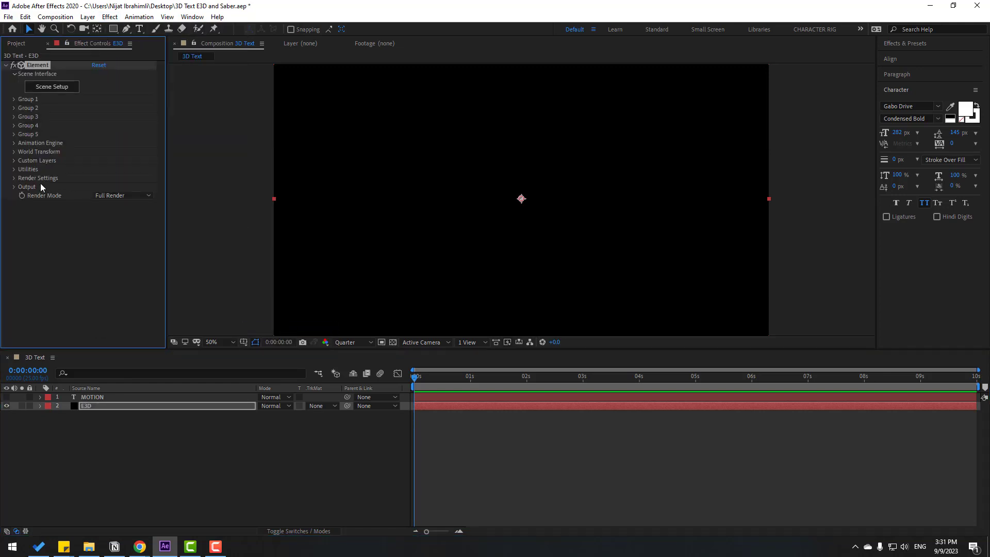
# Set Element's Custom Text and Masks Path Layer 1 to the MOTION layer.
pyautogui.click(14, 161)
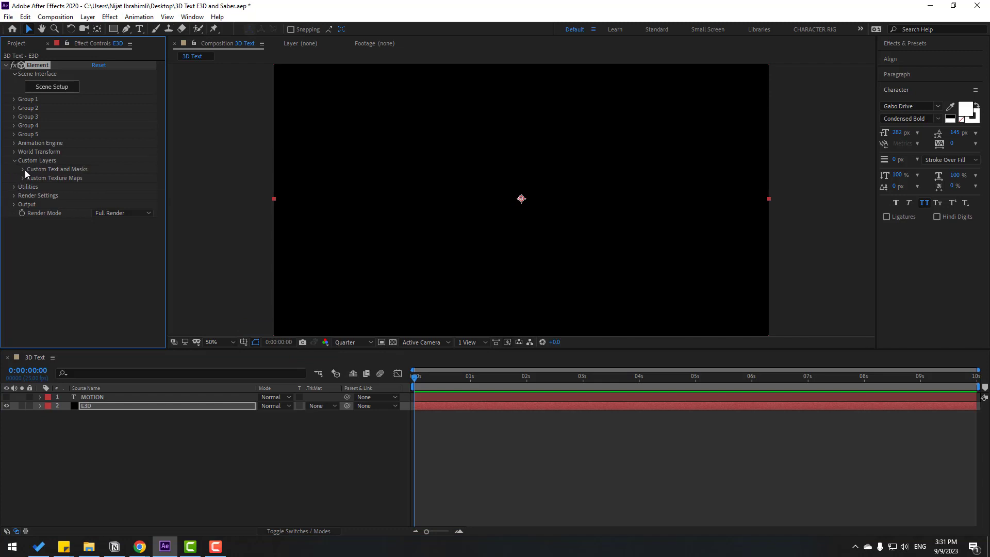
pyautogui.click(22, 170)
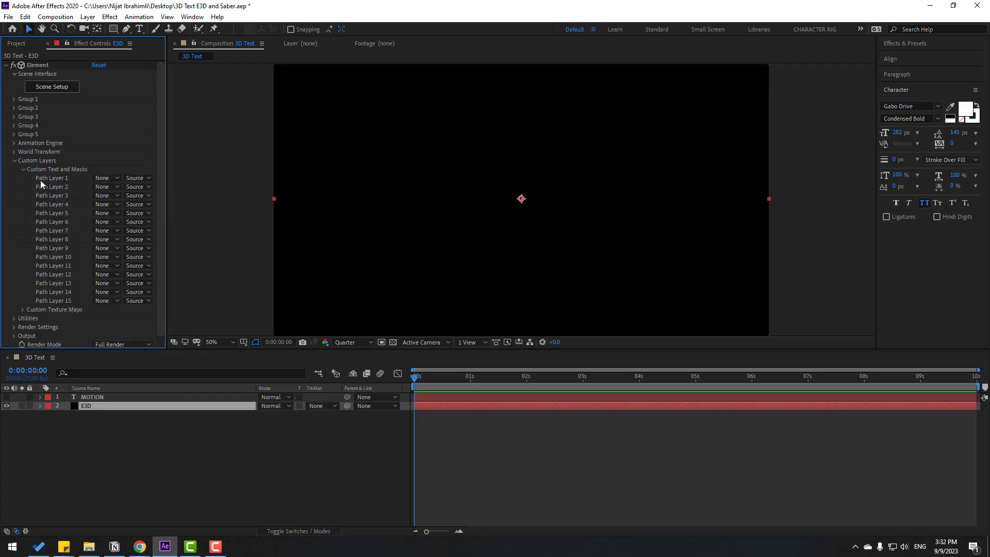
pyautogui.click(107, 178)
pyautogui.click(132, 204)
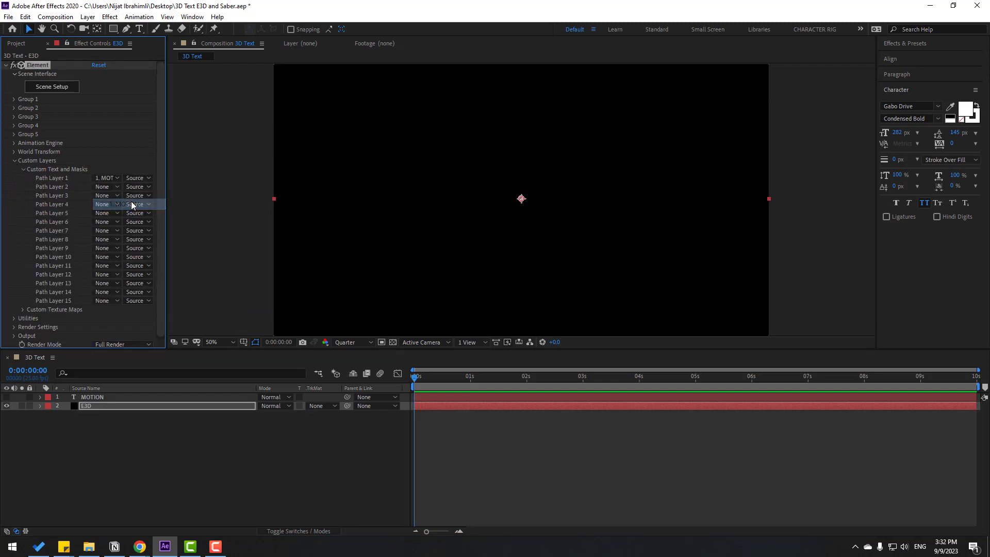
# In Scene Setup, extrude the MOTION text with Bevel Scale 8.29.
pyautogui.click(58, 89)
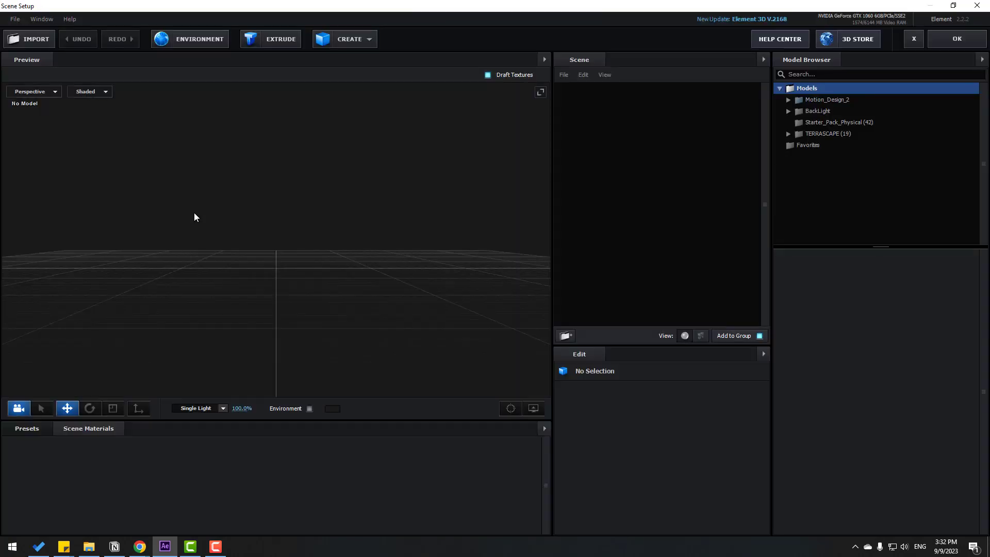
pyautogui.click(281, 41)
pyautogui.moveTo(346, 254); pyautogui.dragTo(423, 329)
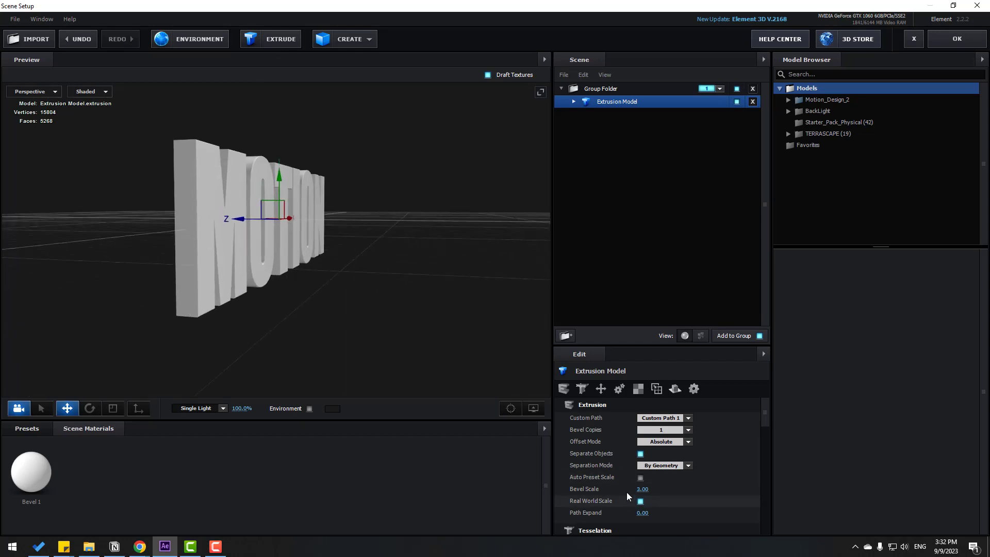
pyautogui.moveTo(641, 489); pyautogui.dragTo(899, 473)
pyautogui.moveTo(366, 270); pyautogui.dragTo(330, 281)
# Apply the Physical Black_Gloss material to the extruded MOTION model.
pyautogui.click(27, 428)
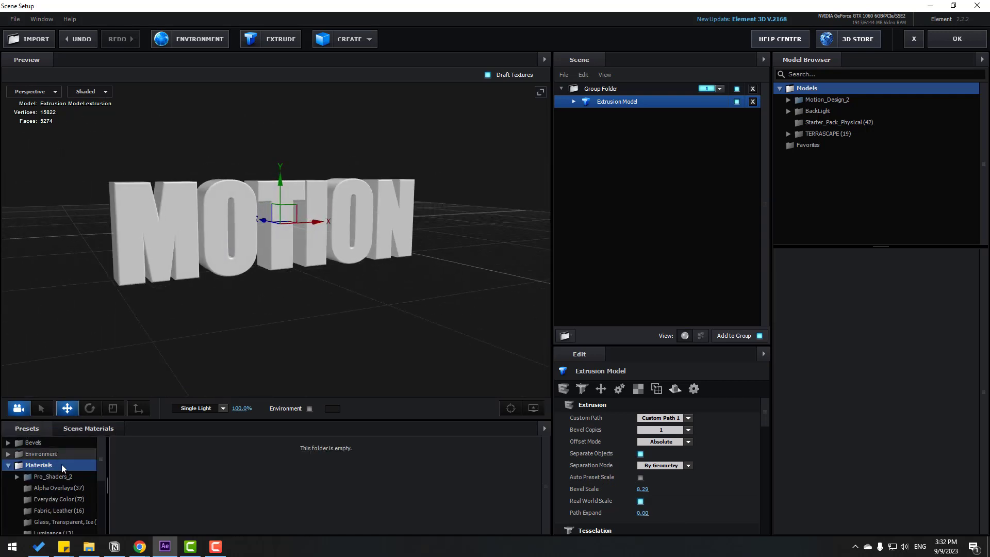
pyautogui.scroll(-3, 69, 490)
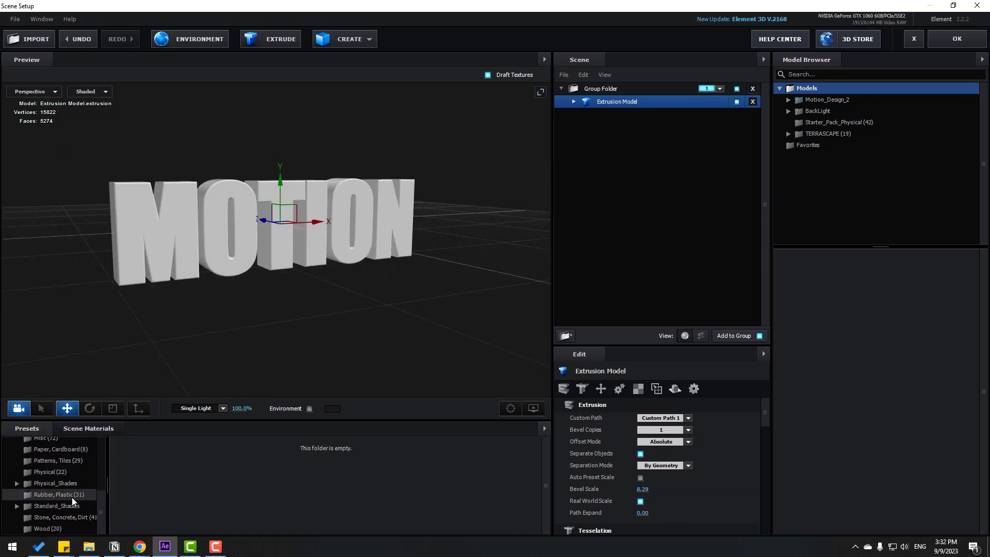
pyautogui.click(61, 472)
pyautogui.moveTo(144, 492); pyautogui.dragTo(155, 223)
pyautogui.moveTo(188, 289); pyautogui.dragTo(174, 283)
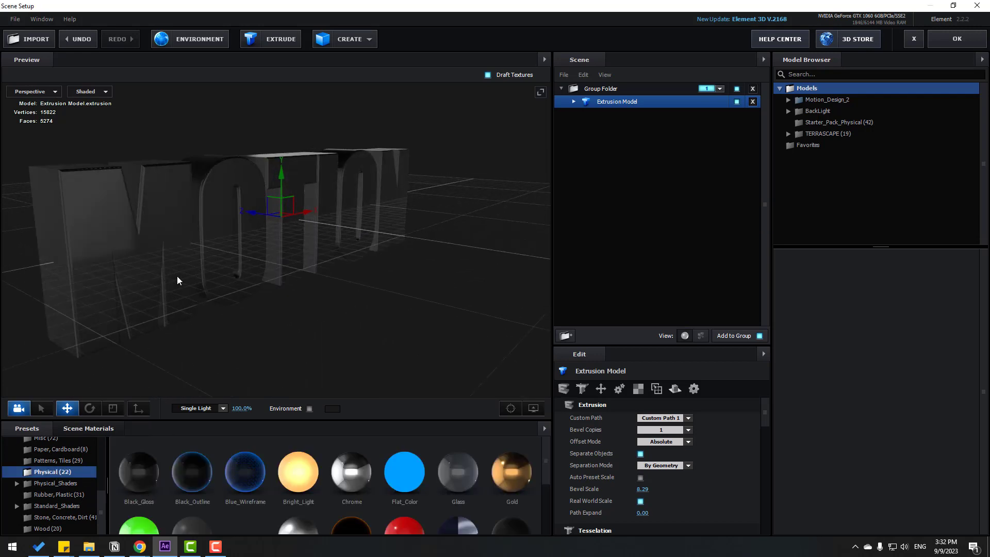
# Accept the 3D scene and add a new black solid named Saber.
pyautogui.click(956, 40)
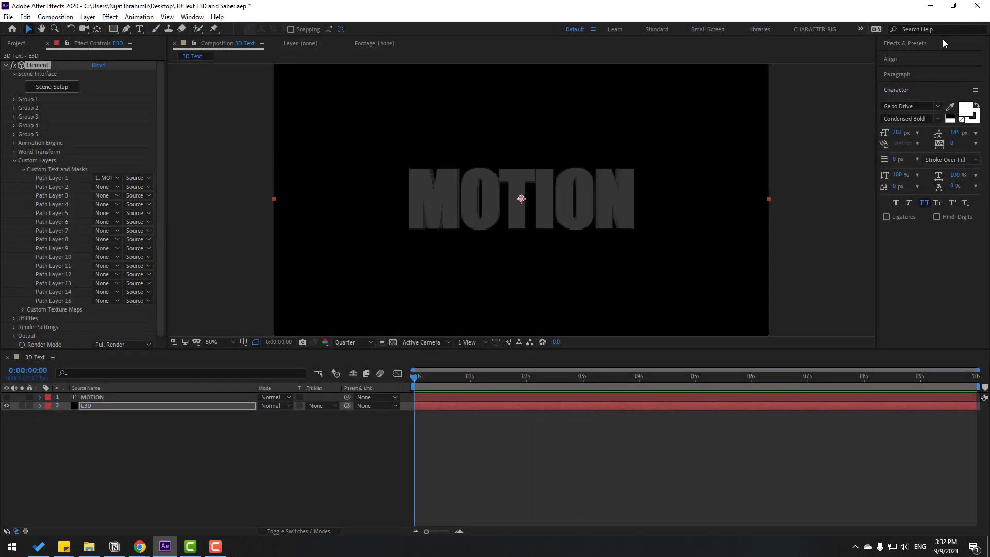
pyautogui.rightClick(98, 442)
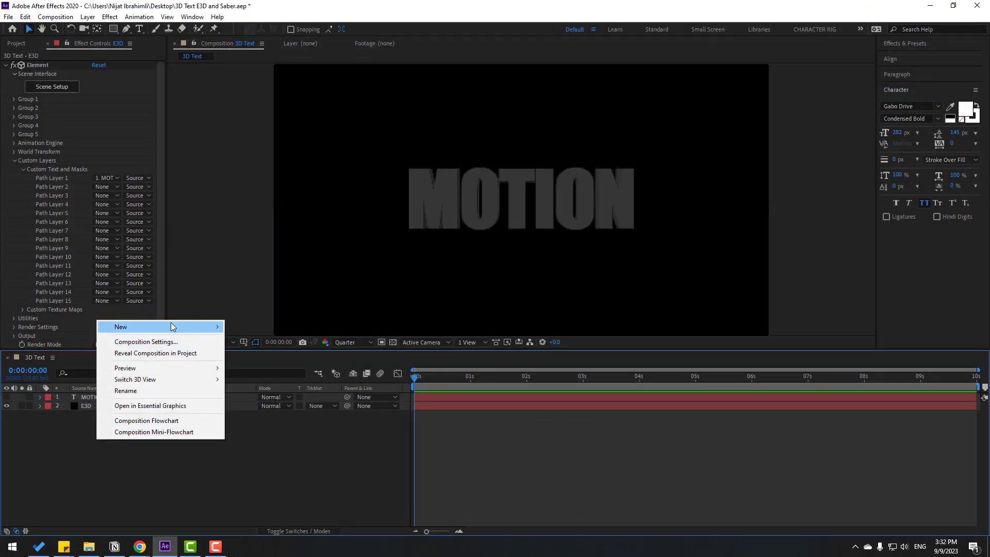
pyautogui.moveTo(172, 326)
pyautogui.click(246, 353)
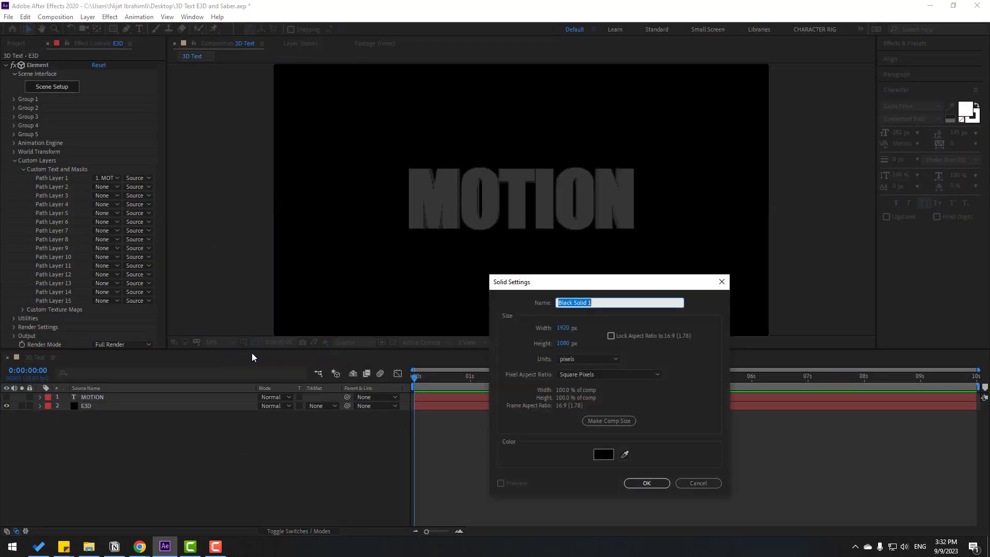
pyautogui.write('Saber')
pyautogui.click(648, 483)
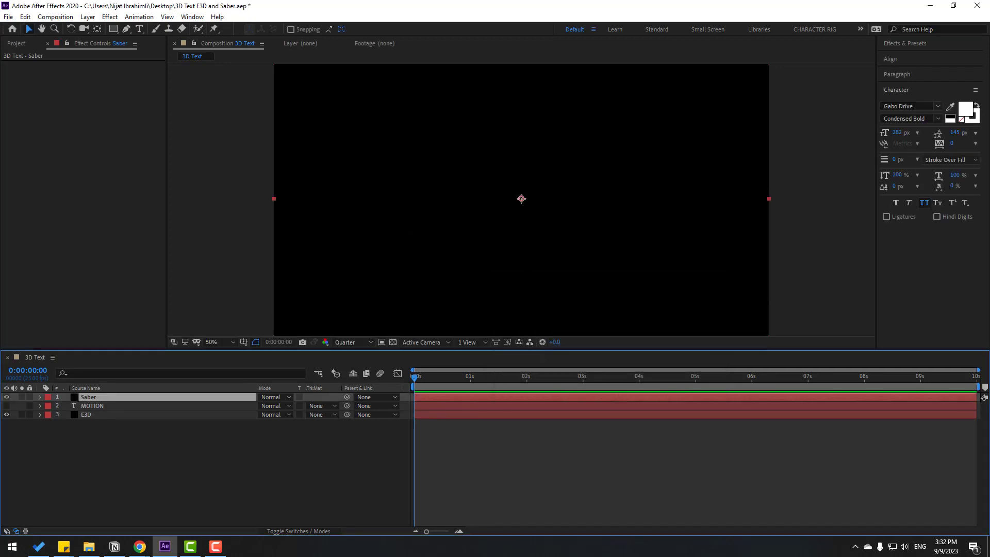
pyautogui.click(110, 17)
pyautogui.moveTo(175, 328)
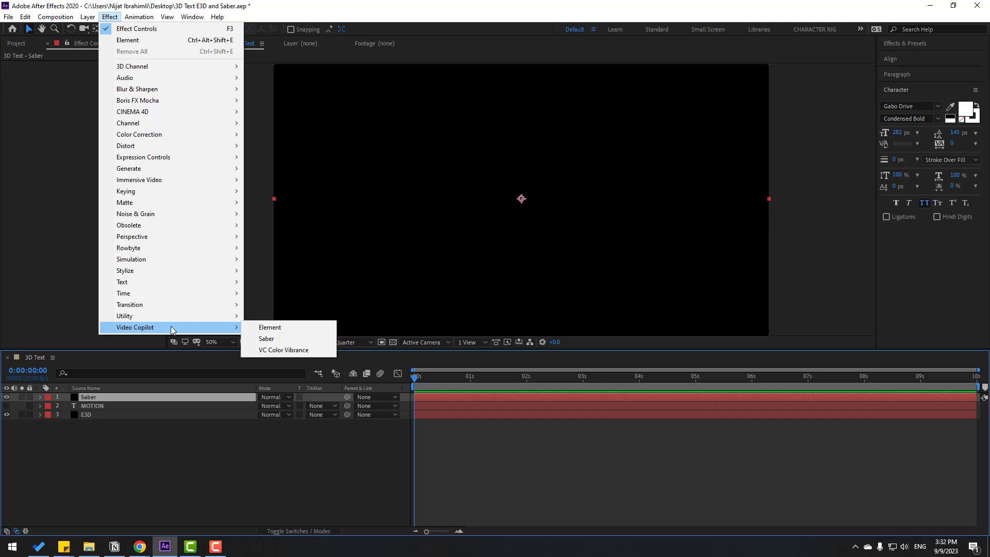
# Apply Saber with Core Type Text Layer using MOTION, and Glow Intensity 20%.
pyautogui.click(295, 339)
pyautogui.click(14, 153)
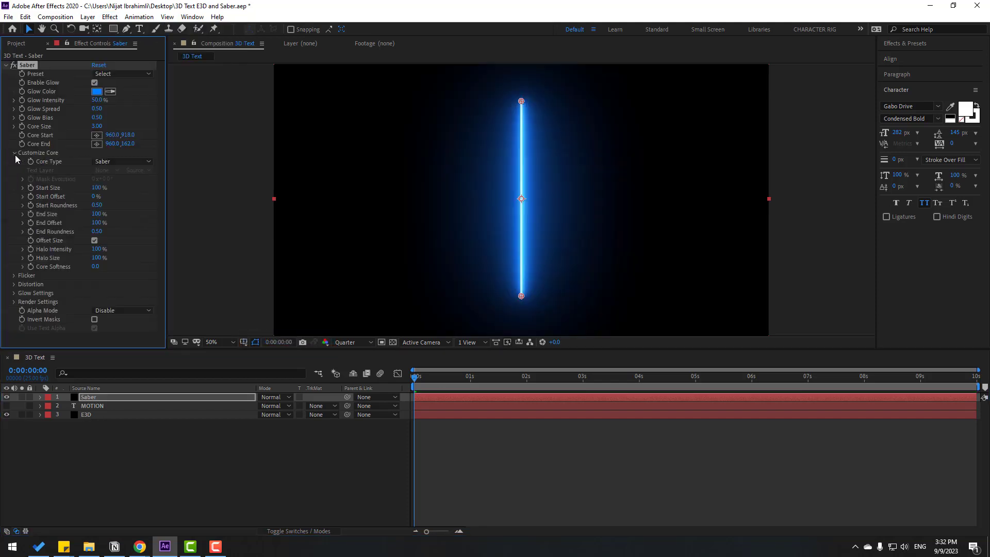
pyautogui.click(121, 161)
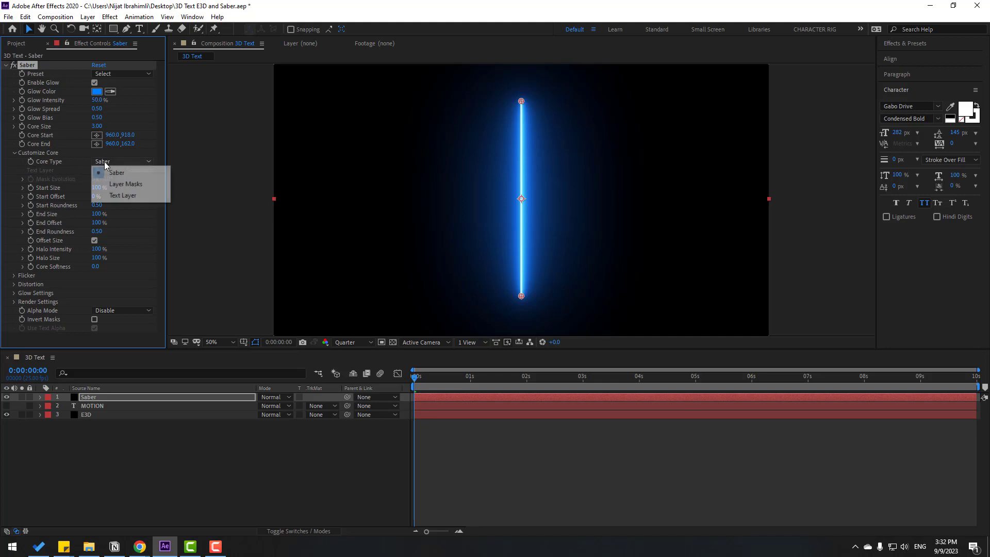
pyautogui.click(117, 195)
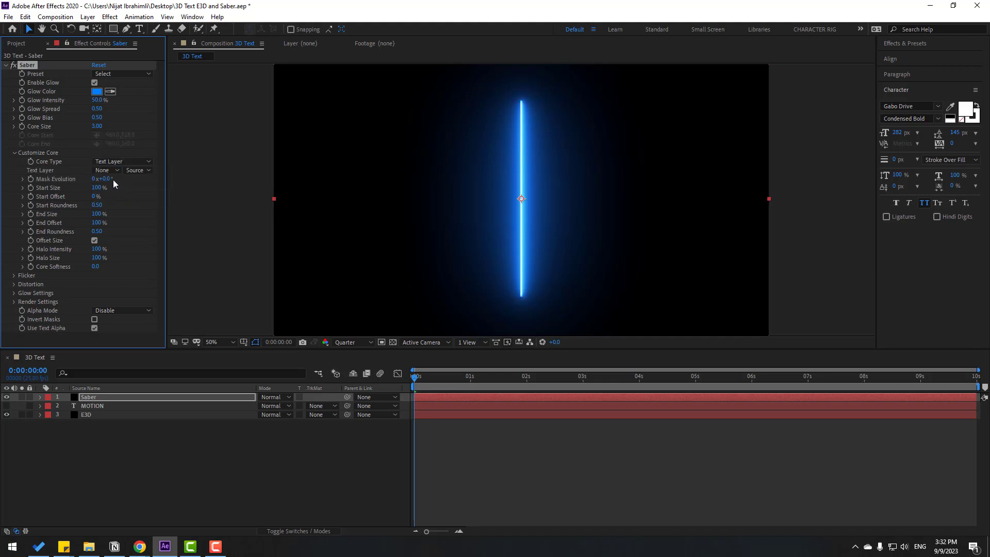
pyautogui.click(107, 170)
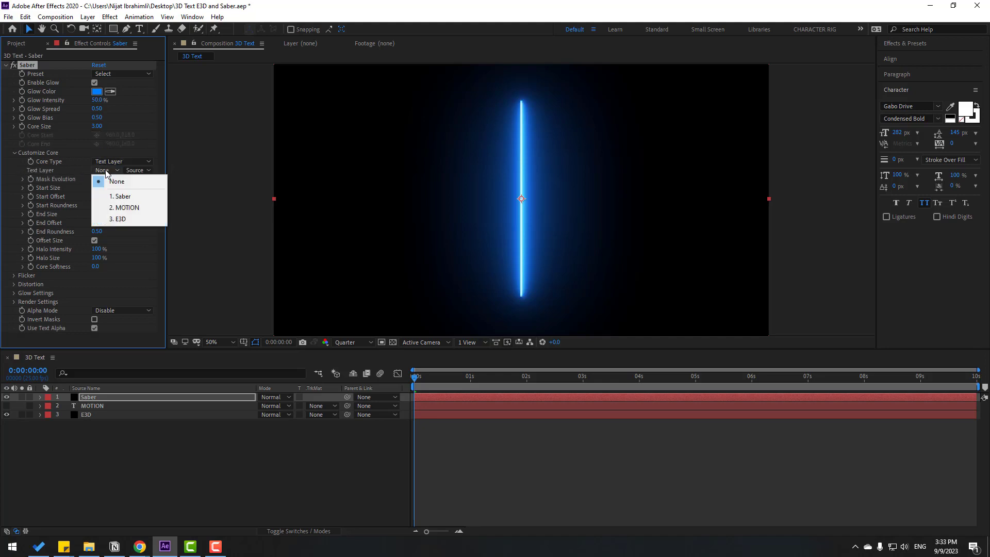
pyautogui.click(125, 206)
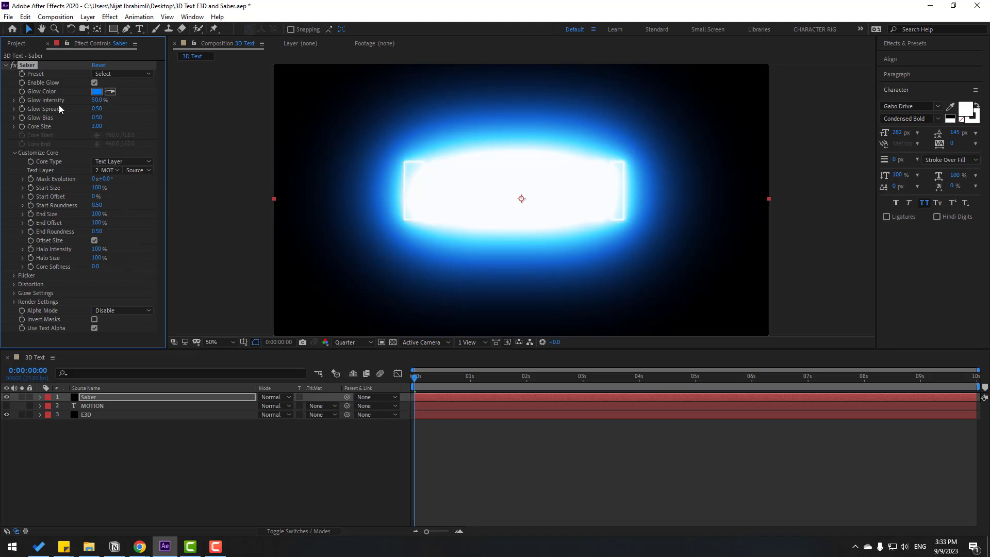
pyautogui.click(97, 100)
pyautogui.write('20')
pyautogui.press('Return')
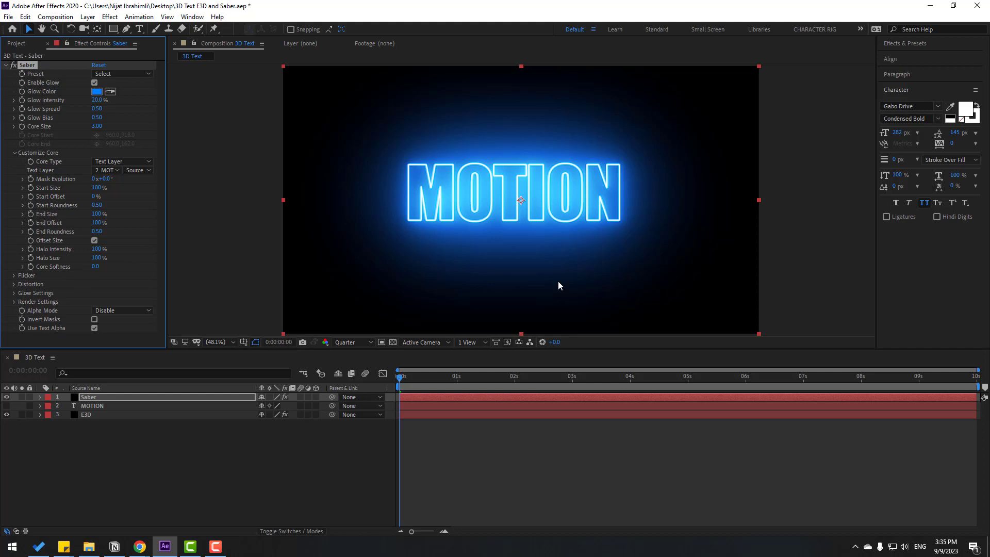
# Set Saber's Render Settings Composite Settings to Transparent, checking it on the transparency grid.
pyautogui.click(14, 302)
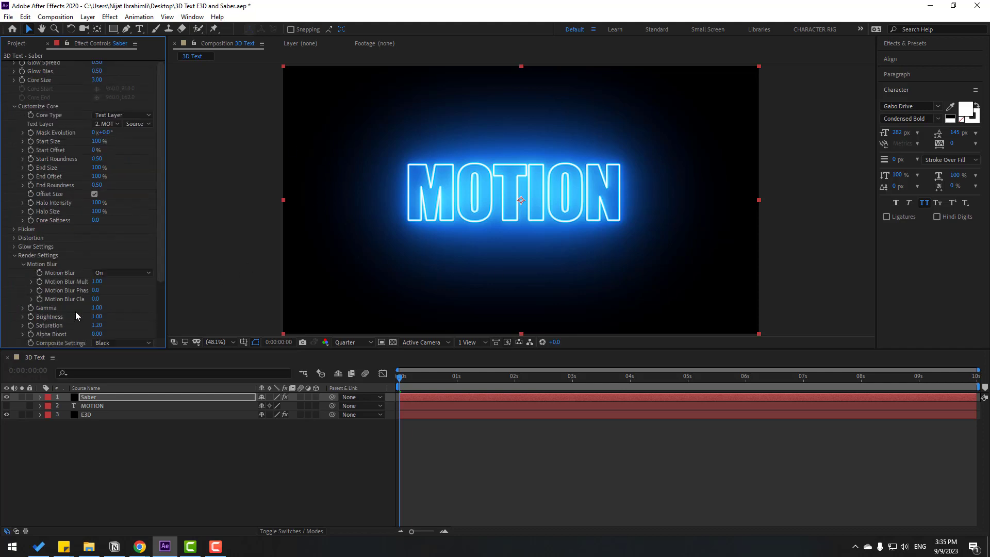
pyautogui.scroll(-3, 38, 306)
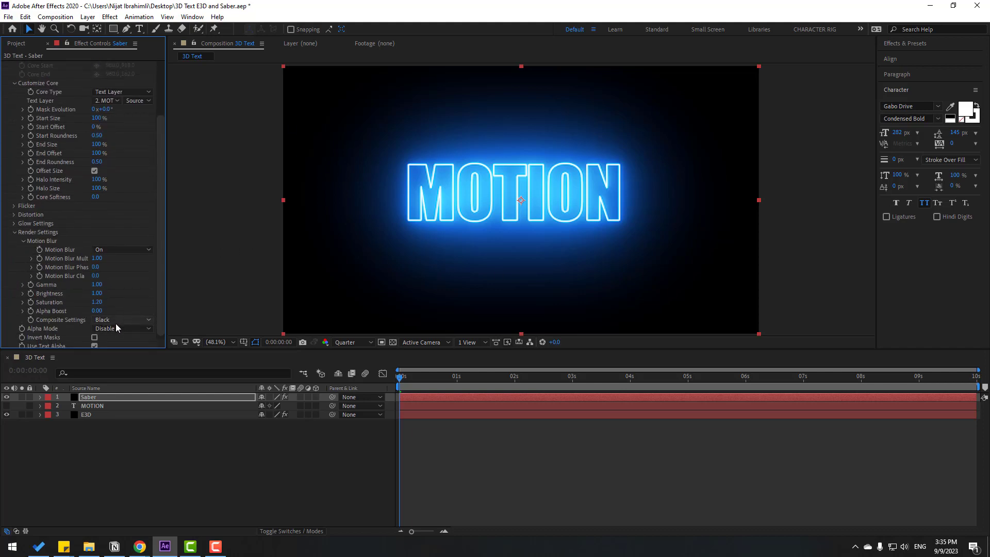
pyautogui.click(118, 320)
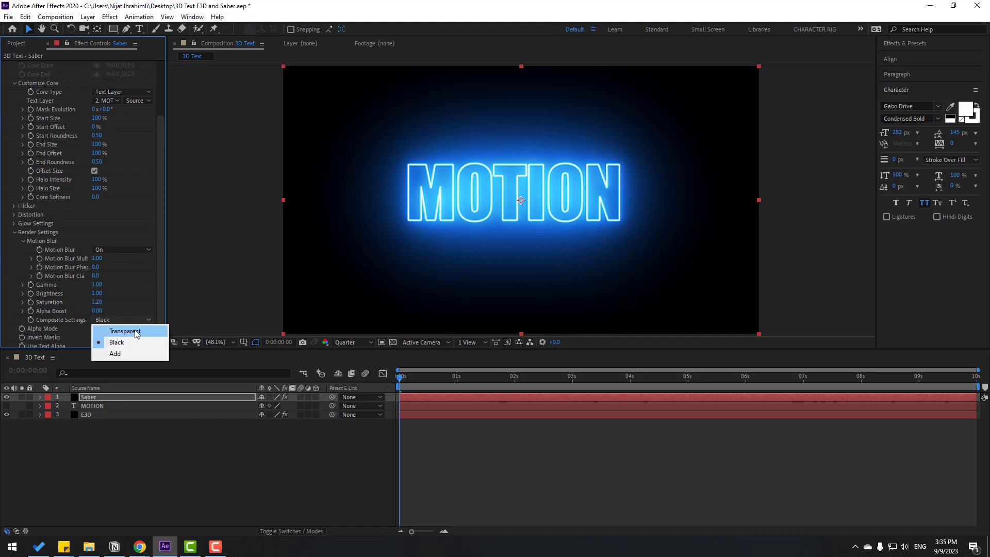
pyautogui.click(136, 333)
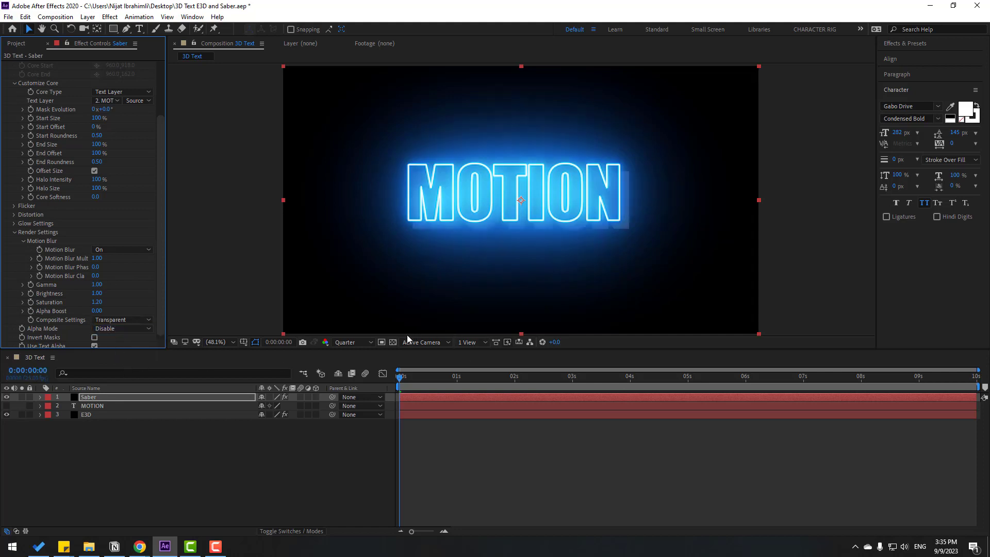
pyautogui.click(393, 342)
pyautogui.click(392, 342)
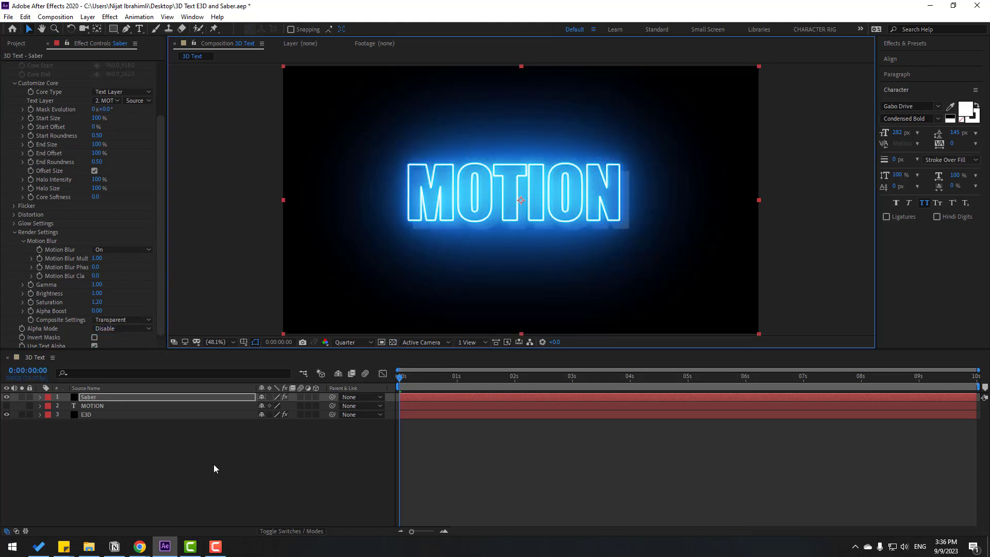
# Make the Saber layer 3D and inspect the extruded text in Custom View 1.
pyautogui.click(91, 398)
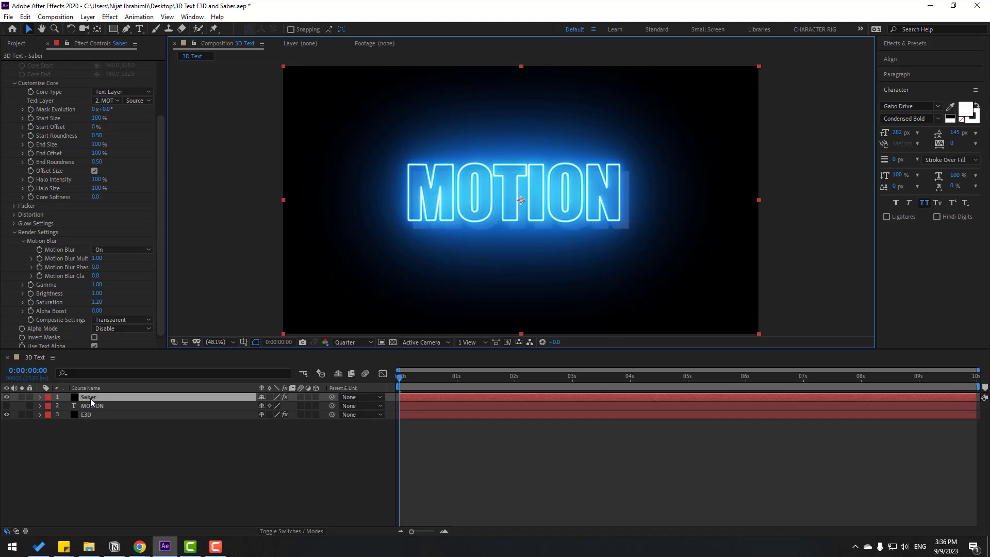
pyautogui.click(316, 397)
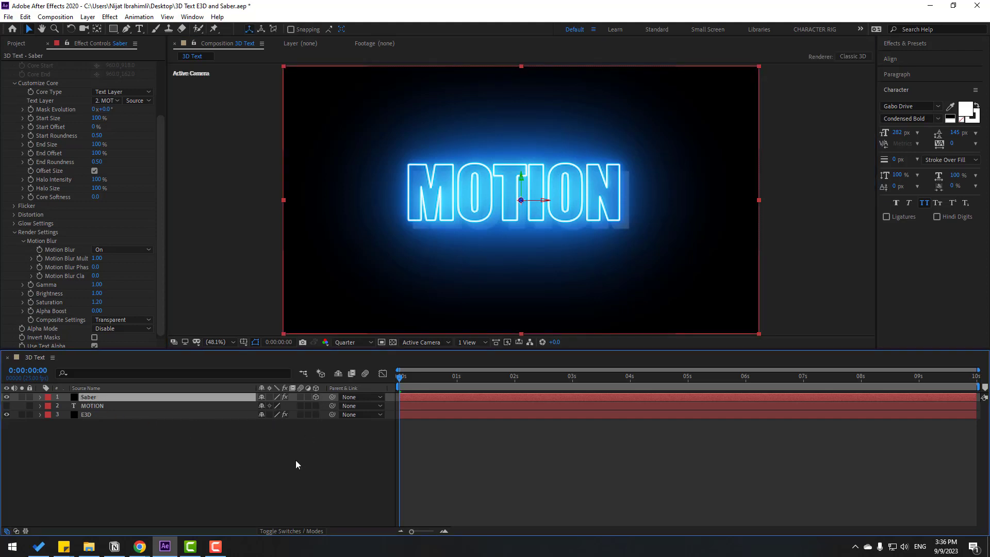
pyautogui.click(415, 341)
pyautogui.click(428, 435)
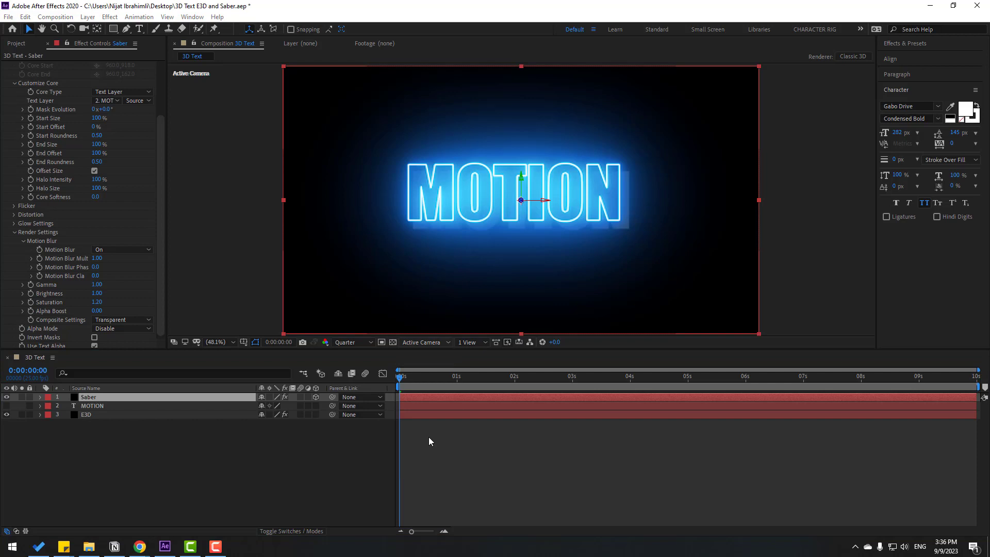
pyautogui.scroll(1, 490, 224)
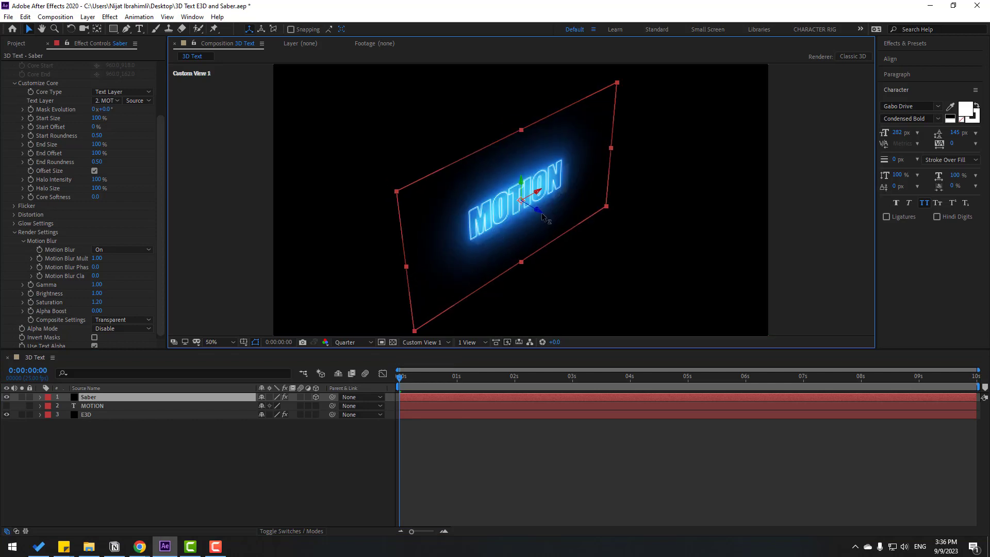
pyautogui.moveTo(543, 215); pyautogui.dragTo(547, 260)
pyautogui.scroll(2, 547, 264)
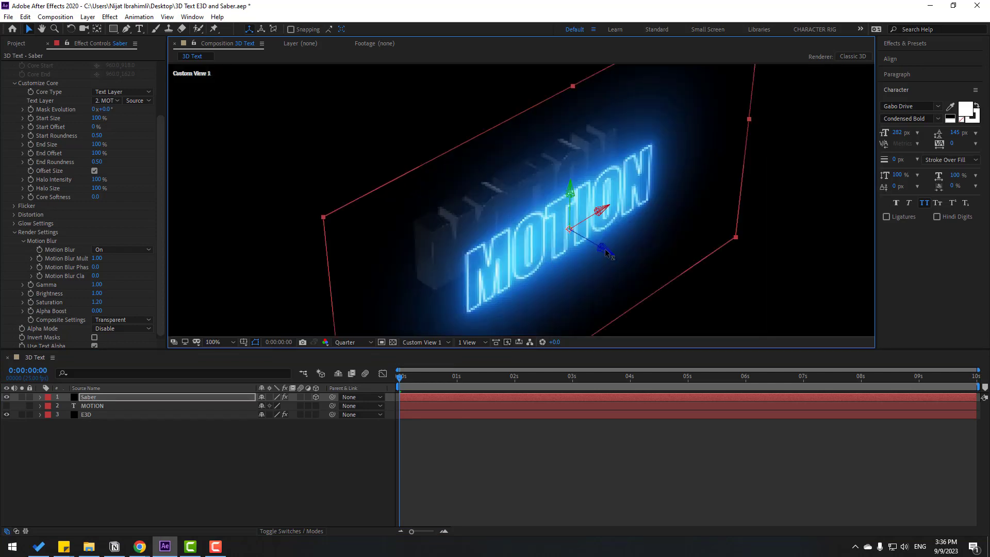
pyautogui.moveTo(604, 248); pyautogui.dragTo(535, 222)
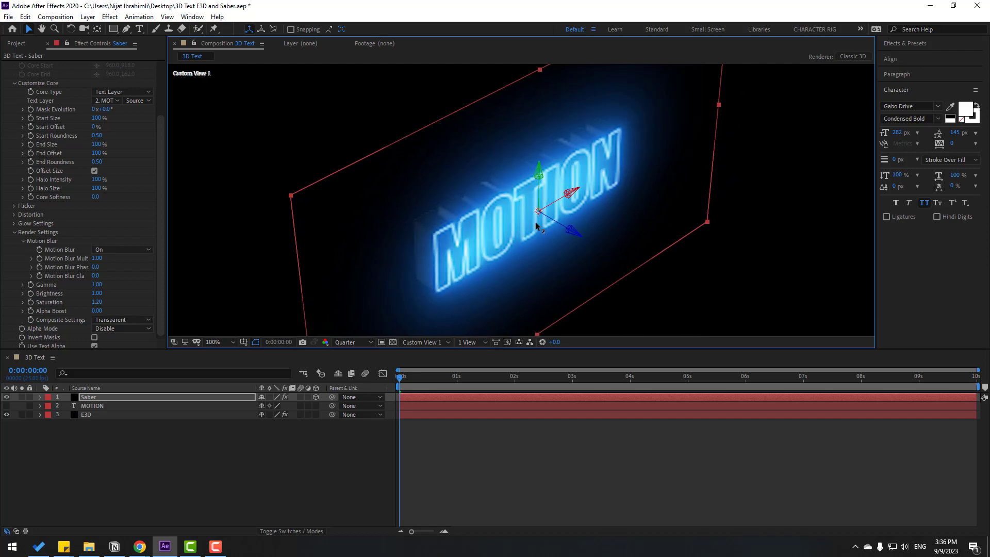
pyautogui.click(172, 457)
pyautogui.scroll(-2, 396, 271)
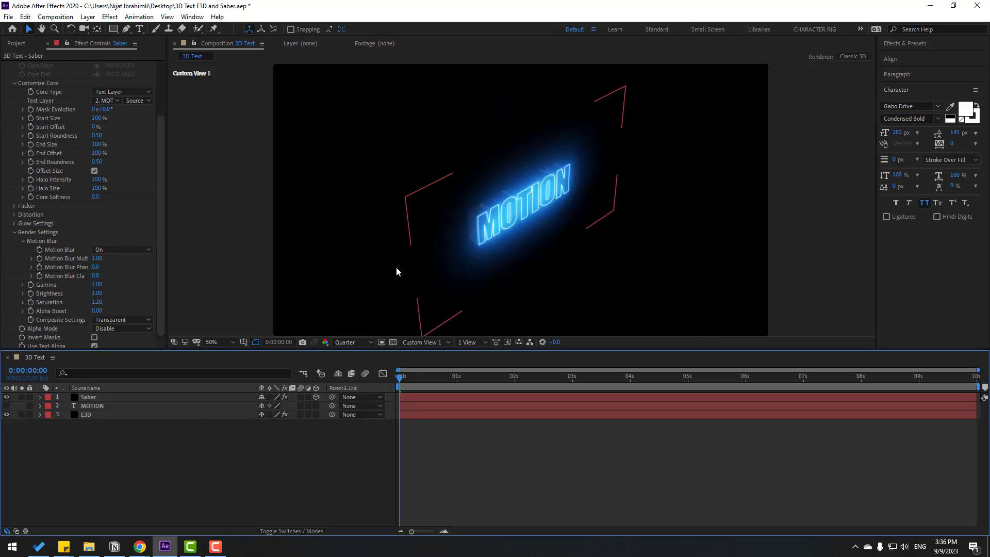
pyautogui.click(426, 341)
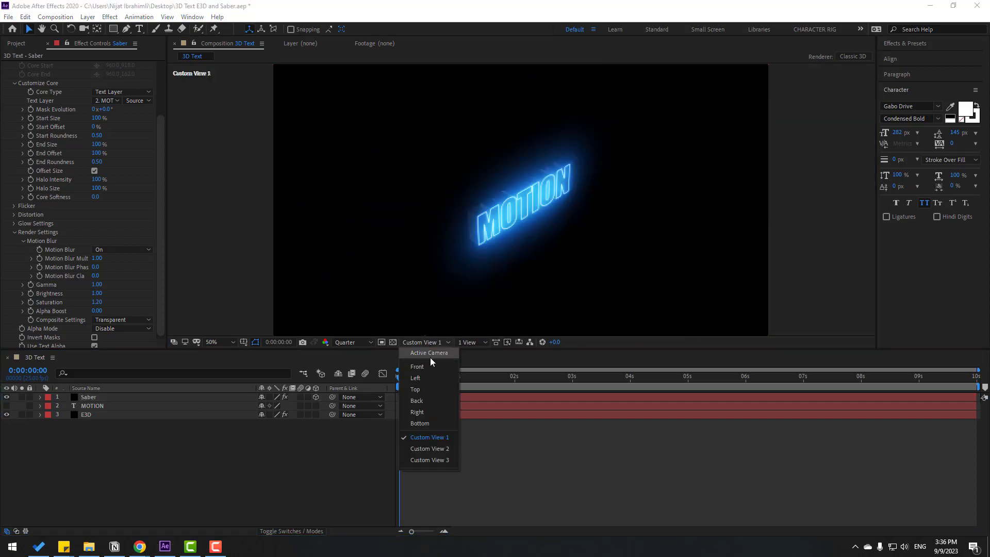
# Return to Active Camera and add a new Camera 1 layer, undoing a test orbit.
pyautogui.click(431, 354)
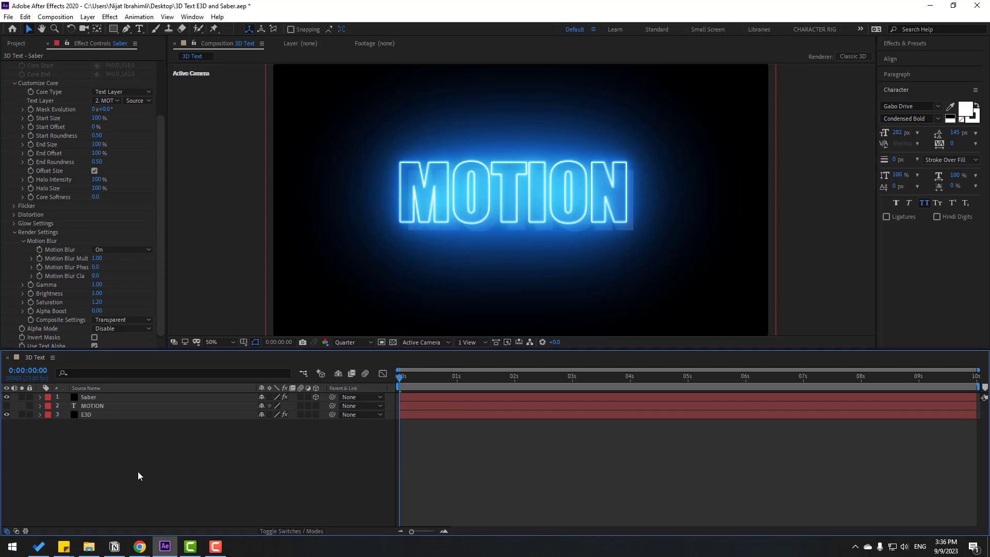
pyautogui.rightClick(138, 470)
pyautogui.moveTo(243, 362)
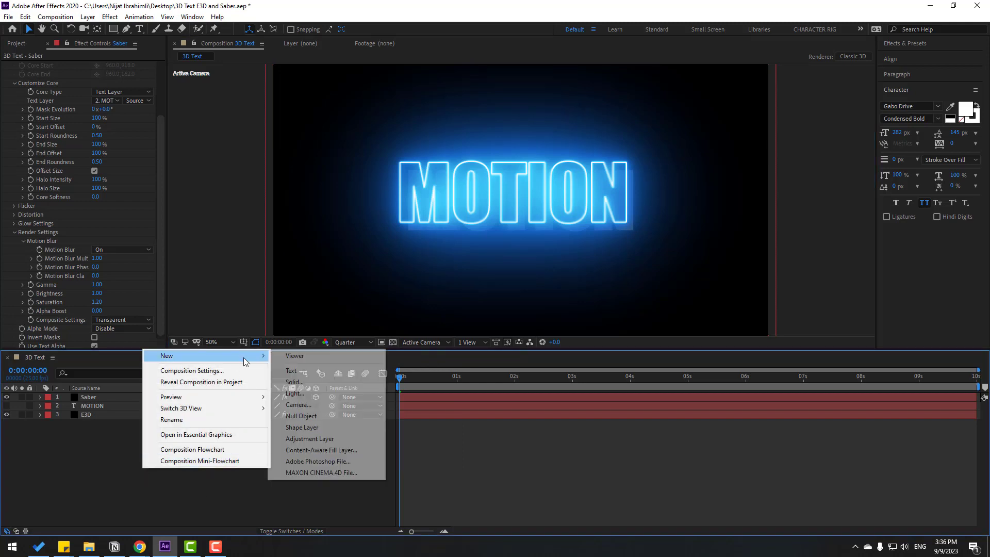
pyautogui.click(302, 407)
pyautogui.click(439, 320)
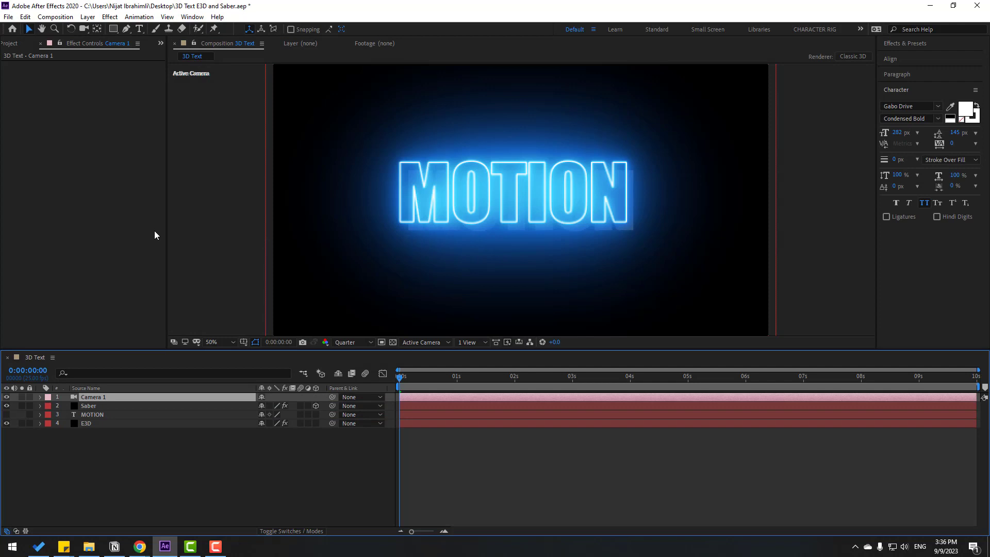
pyautogui.click(84, 28)
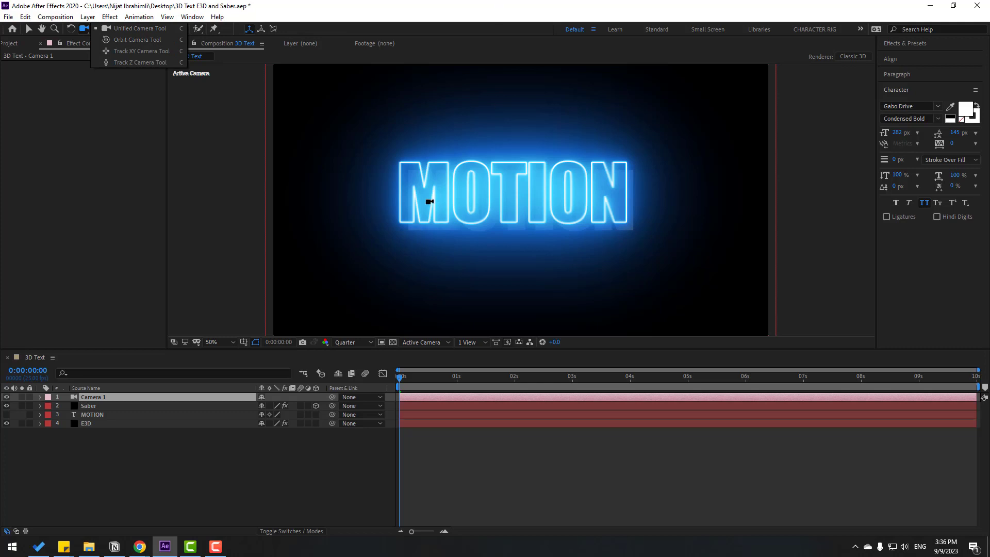
pyautogui.moveTo(429, 201); pyautogui.dragTo(526, 206)
pyautogui.hotkey('ctrl', 'z')
pyautogui.press('v')
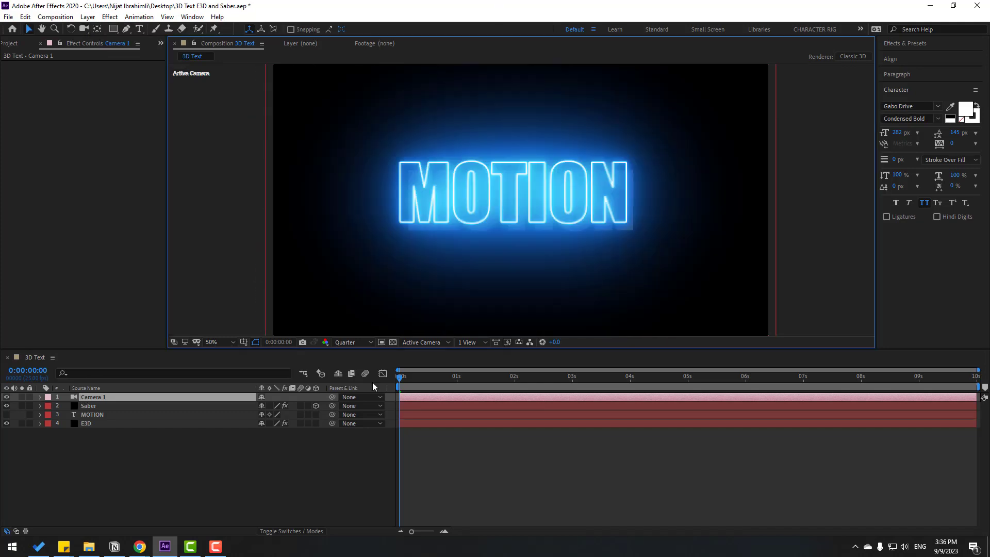
# Check the scene from the Top and Front views.
pyautogui.click(423, 343)
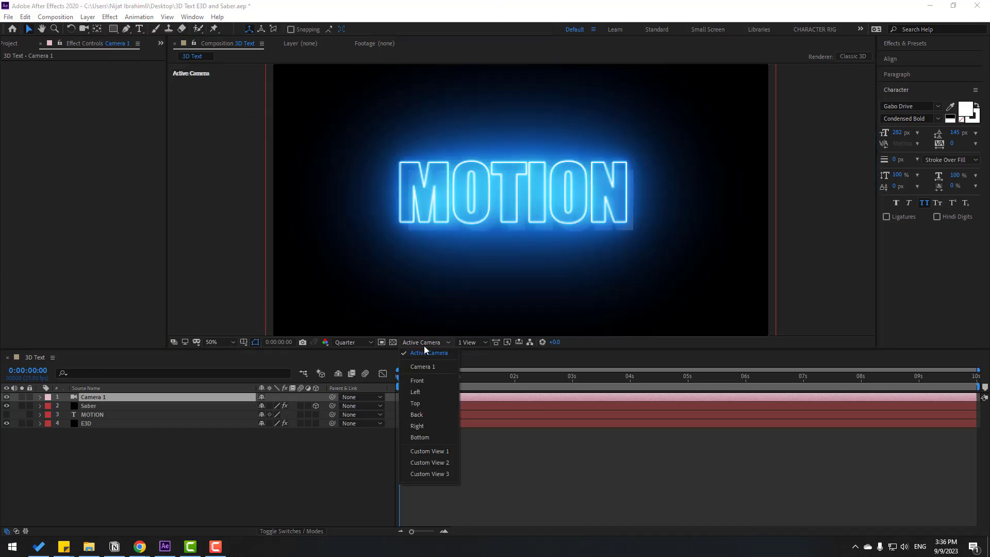
pyautogui.click(422, 403)
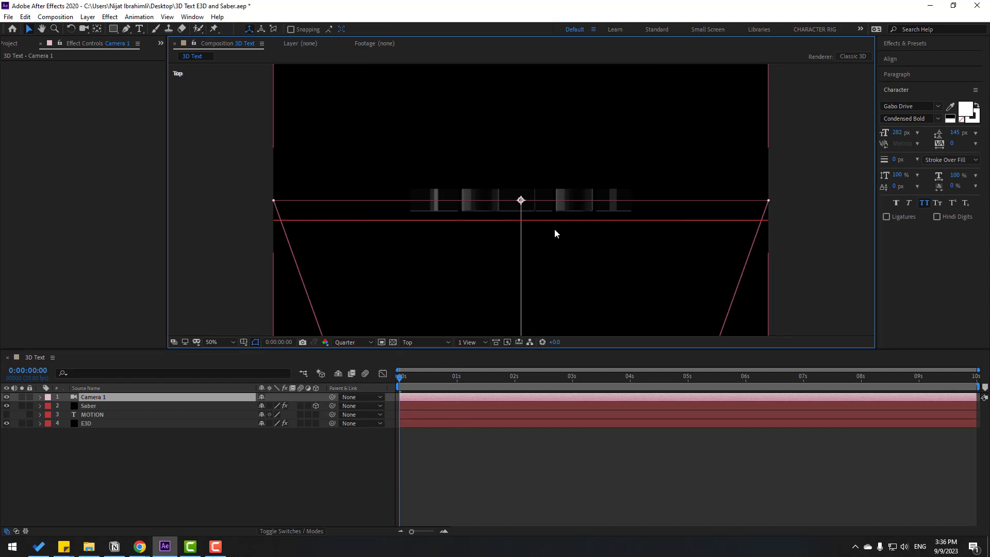
pyautogui.click(444, 342)
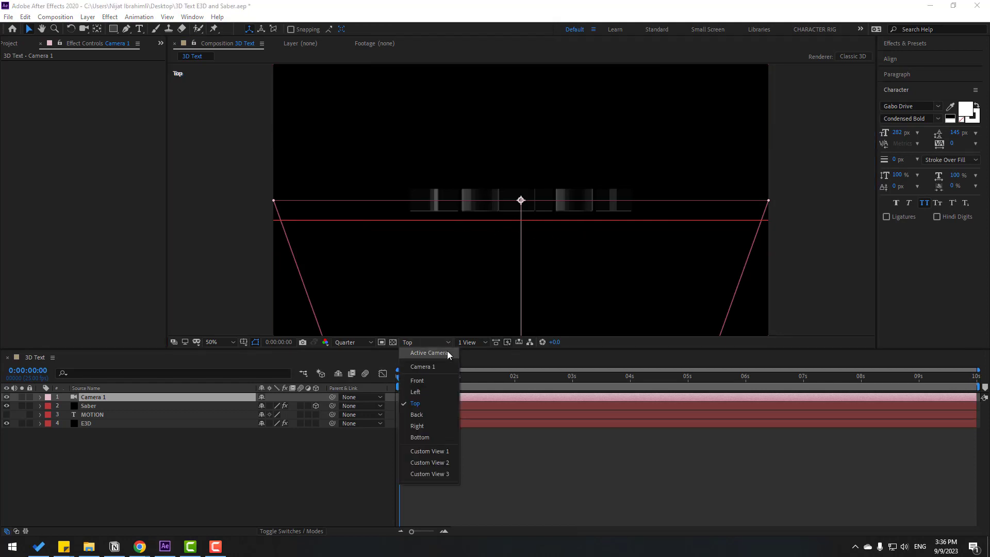
pyautogui.click(418, 380)
pyautogui.scroll(2, 526, 233)
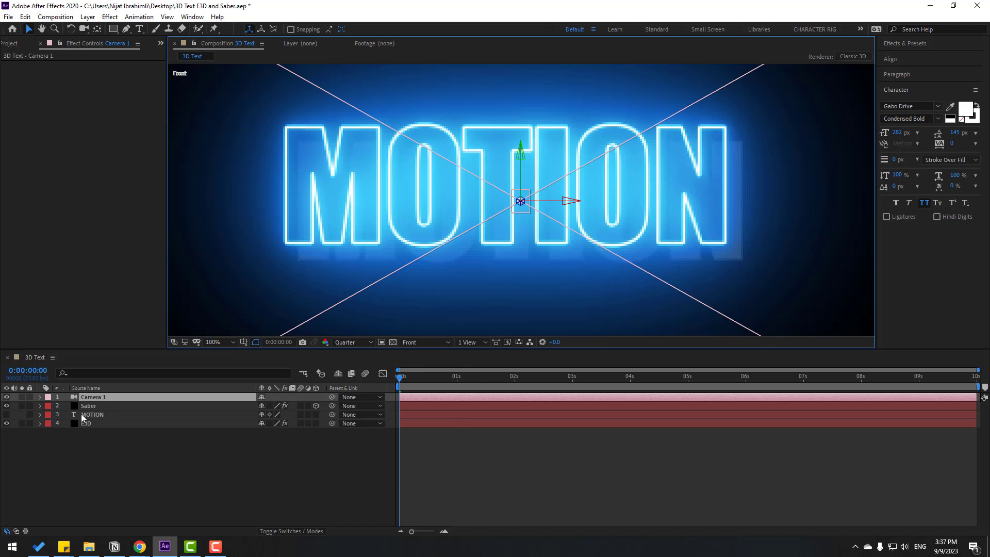
# Nudge the Saber layer slightly down and right, then return to the custom view.
pyautogui.click(90, 408)
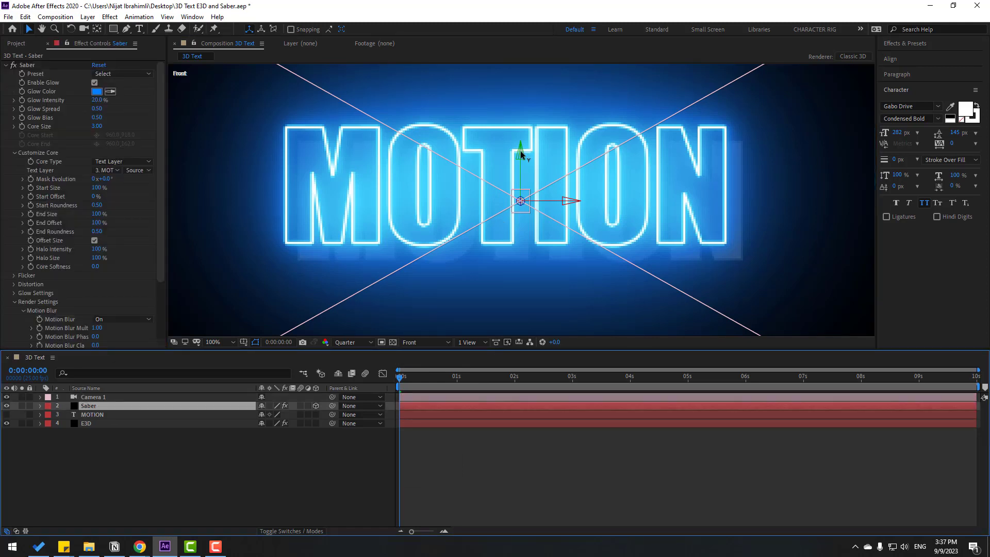
pyautogui.moveTo(521, 154); pyautogui.dragTo(526, 166)
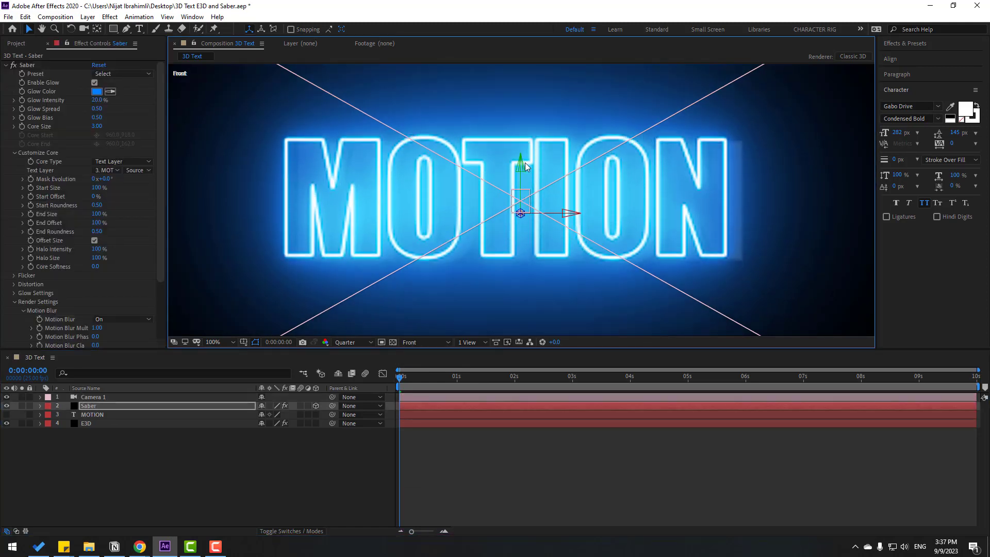
pyautogui.moveTo(559, 216); pyautogui.dragTo(577, 218)
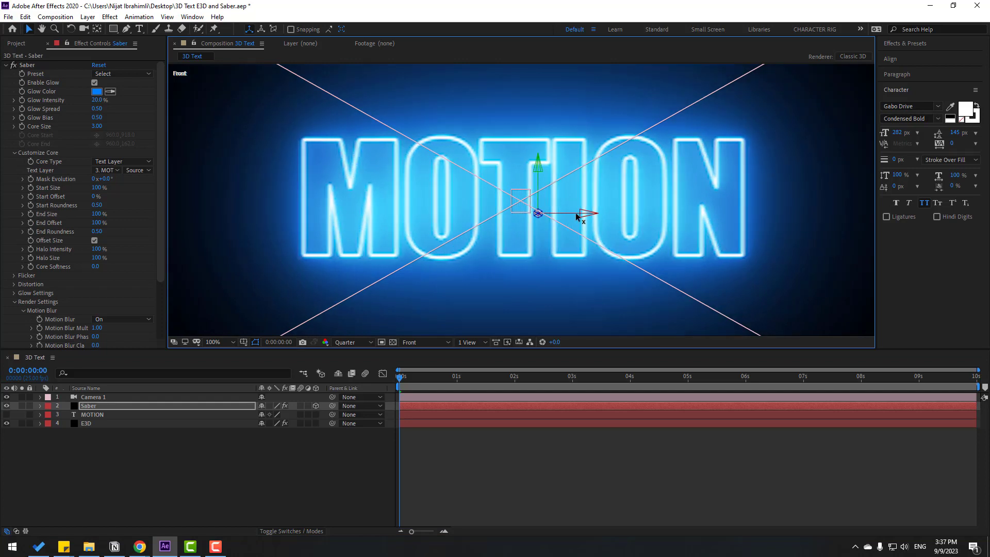
pyautogui.press(',')
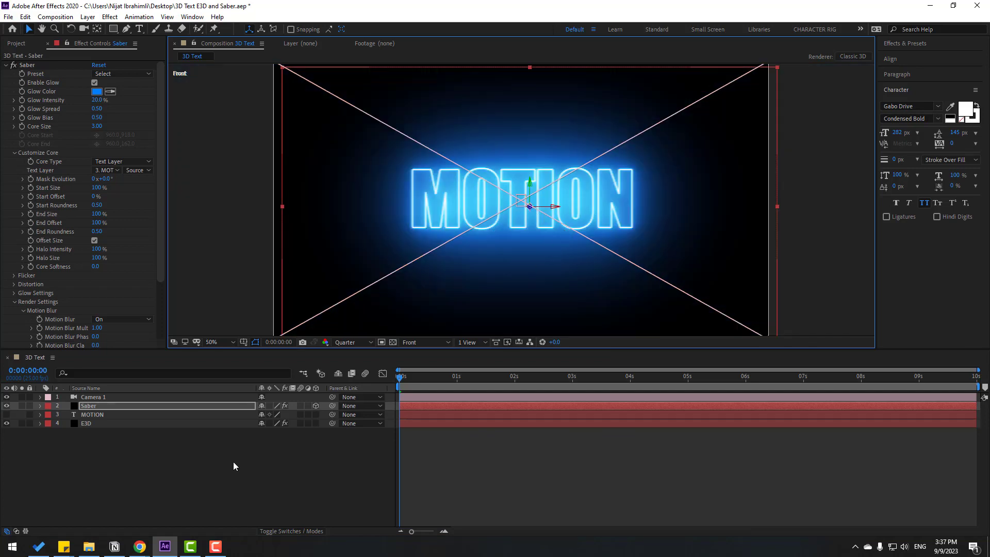
pyautogui.click(211, 496)
pyautogui.click(425, 341)
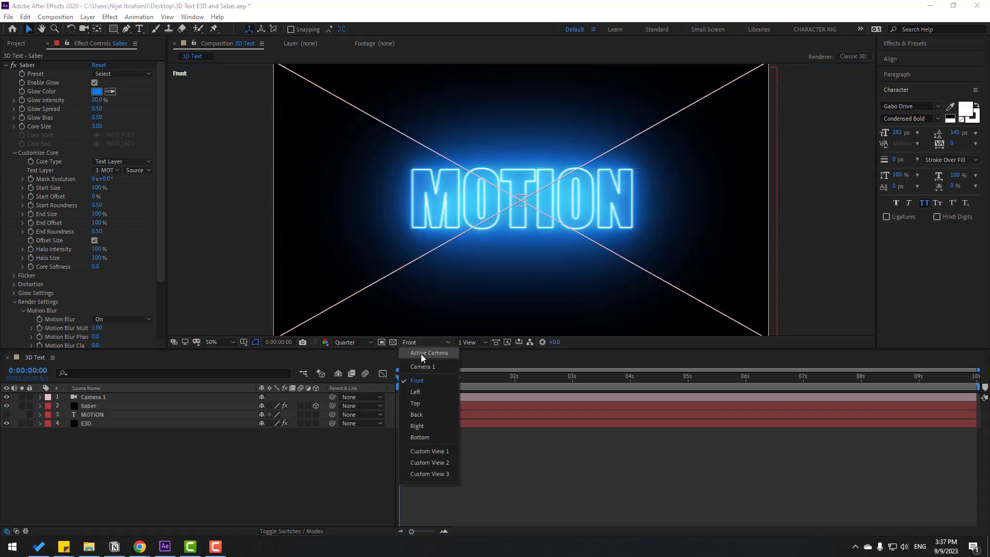
pyautogui.click(422, 452)
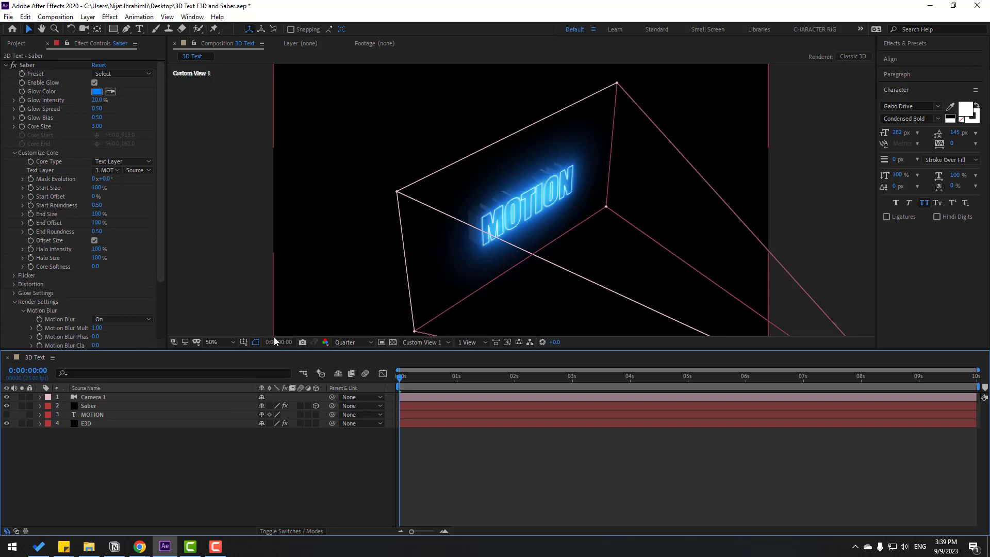
# Create a new composition named E3D 2.
pyautogui.click(19, 45)
pyautogui.rightClick(65, 181)
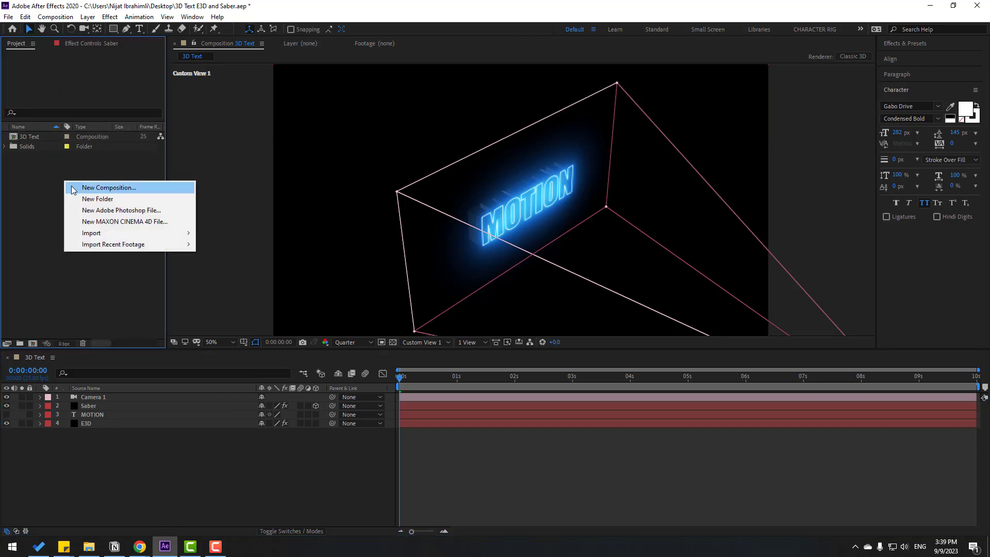
pyautogui.click(82, 189)
pyautogui.write('E')
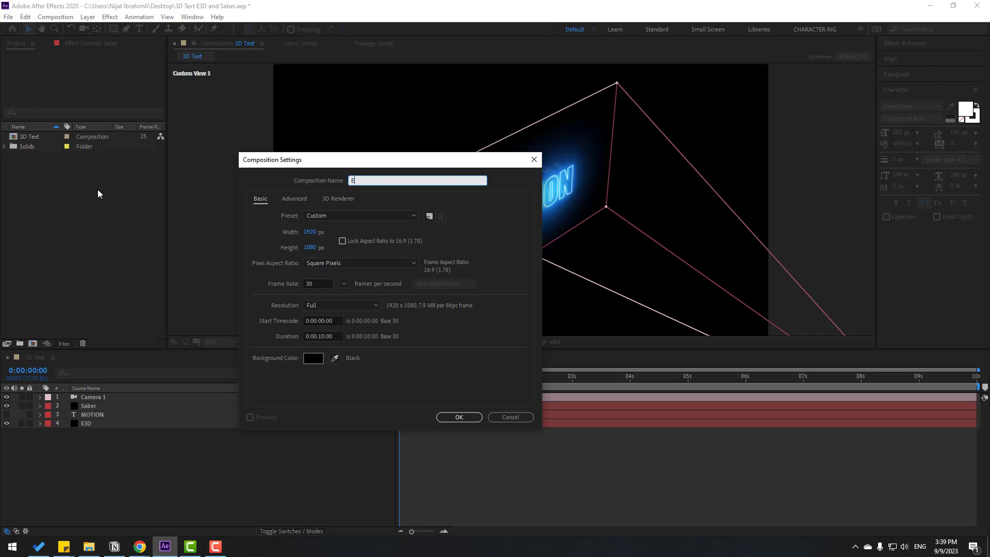
pyautogui.write('3D 2')
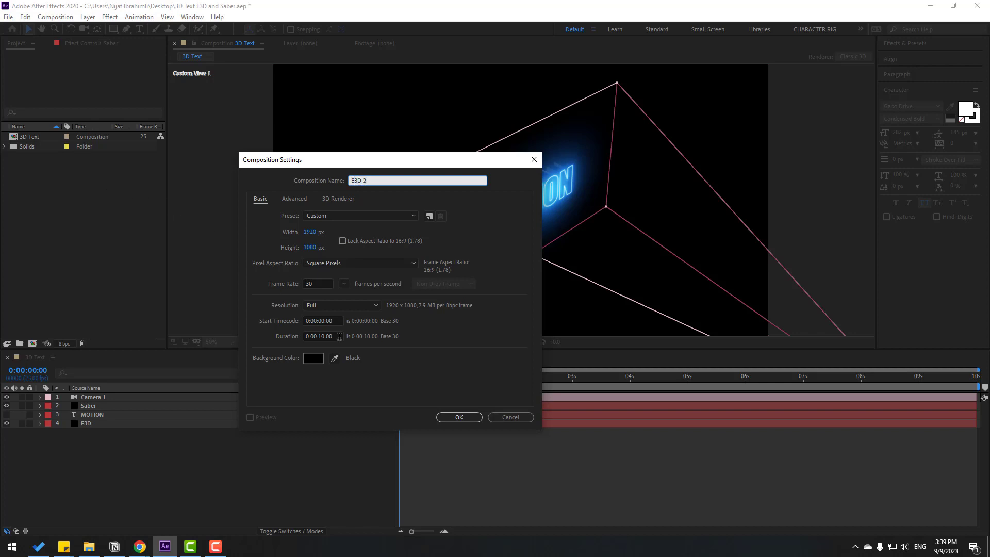
pyautogui.click(457, 417)
# Add two solids to E3D 2: E3D and Black Solid 1.
pyautogui.rightClick(127, 456)
pyautogui.moveTo(189, 340)
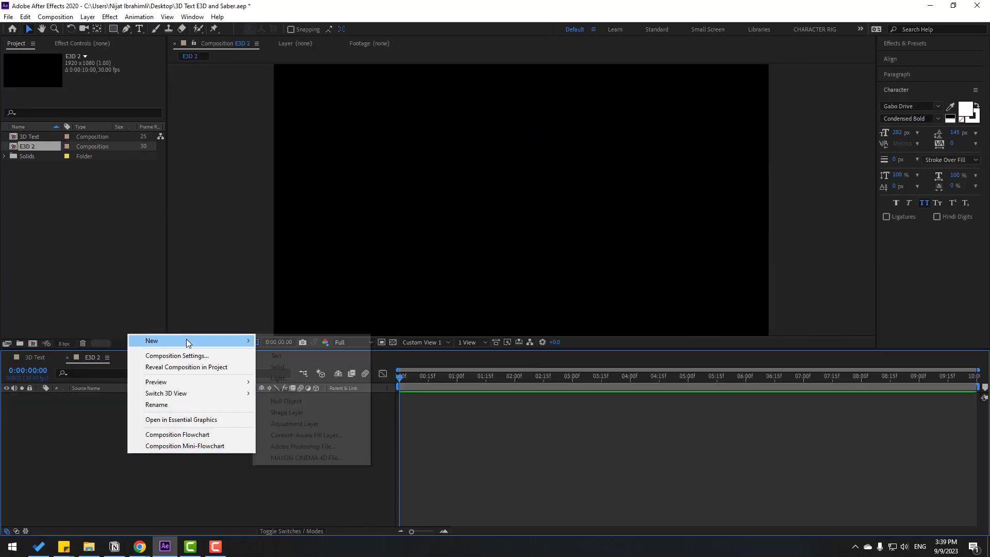
pyautogui.click(305, 369)
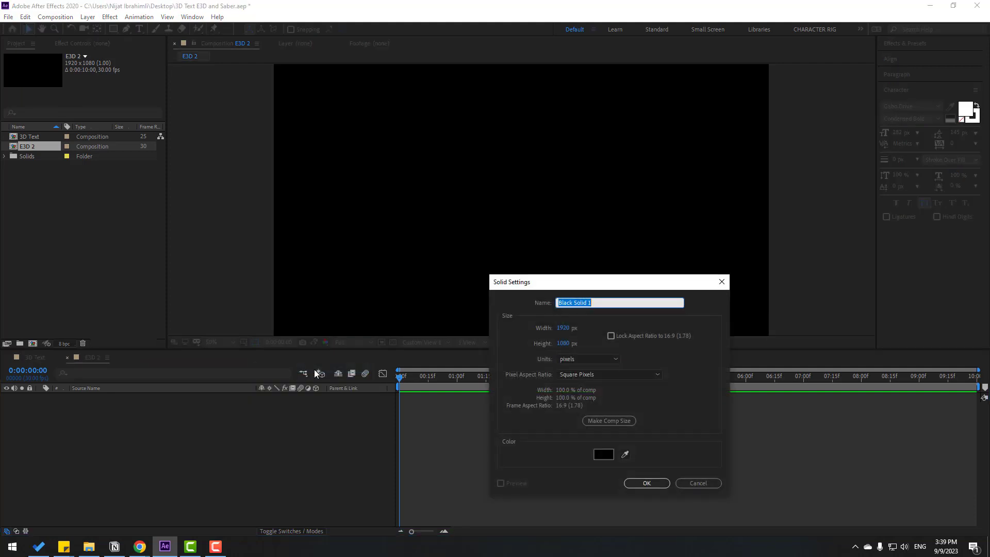
pyautogui.write('E3D')
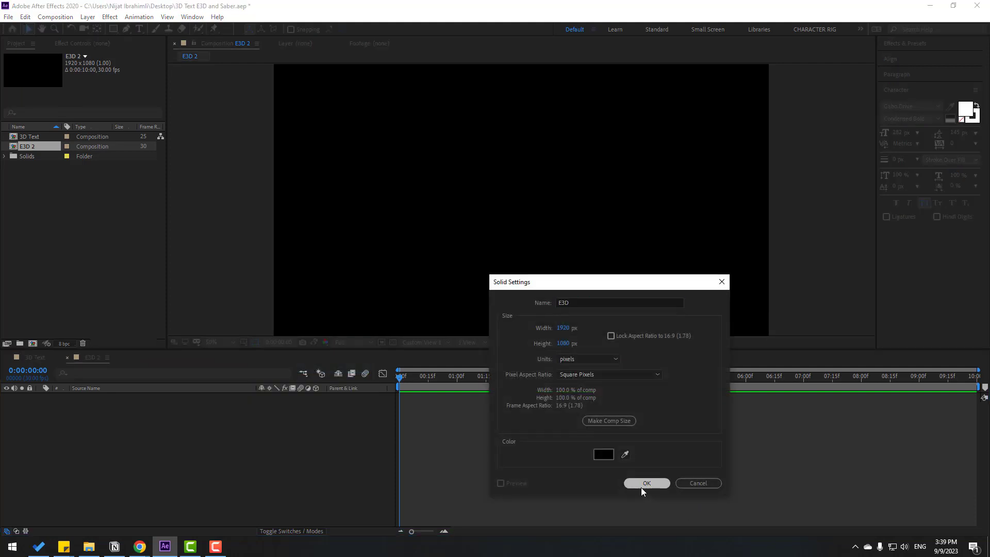
pyautogui.click(644, 484)
pyautogui.rightClick(98, 437)
pyautogui.moveTo(172, 325)
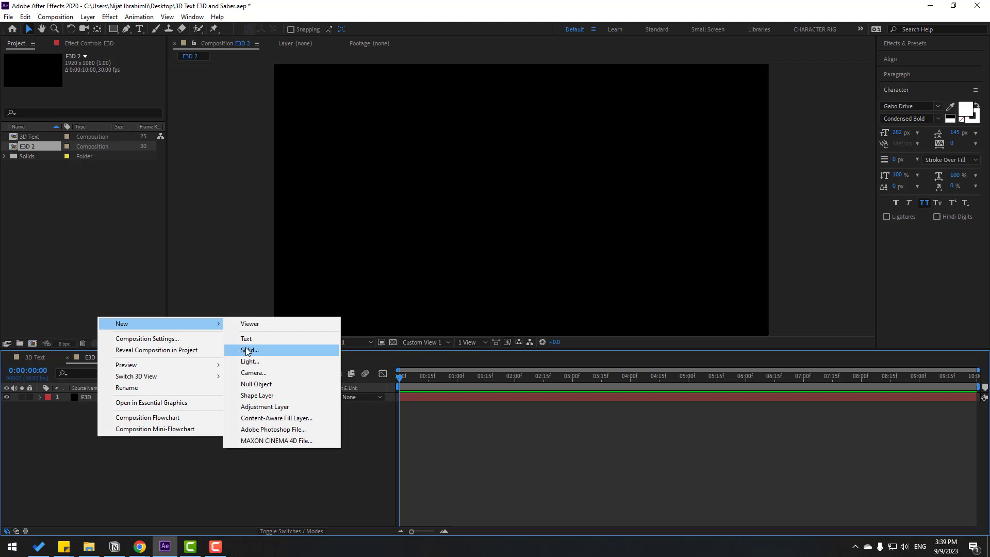
pyautogui.click(245, 347)
pyautogui.click(637, 481)
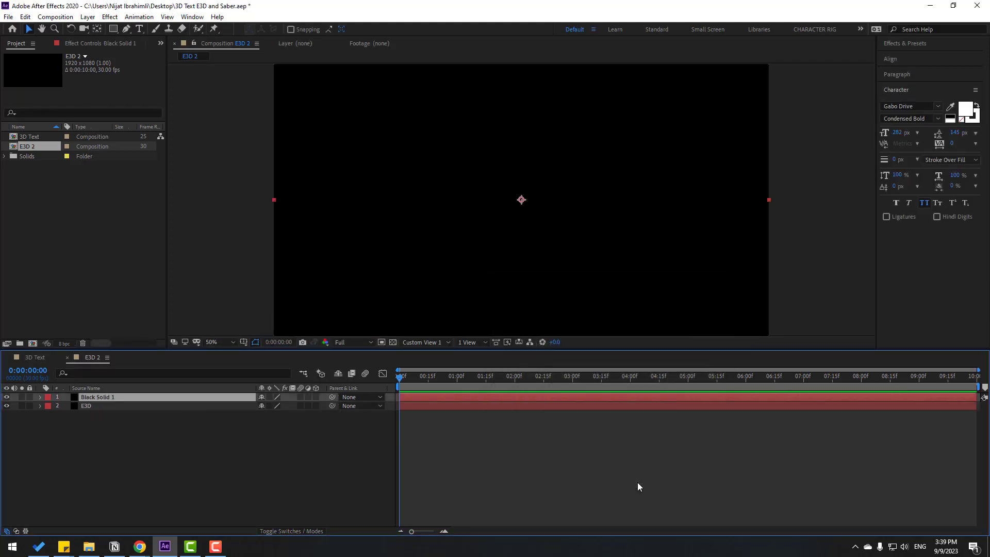
# Draw a centred circular ellipse mask on Black Solid 1.
pyautogui.moveTo(117, 27); pyautogui.dragTo(148, 52)
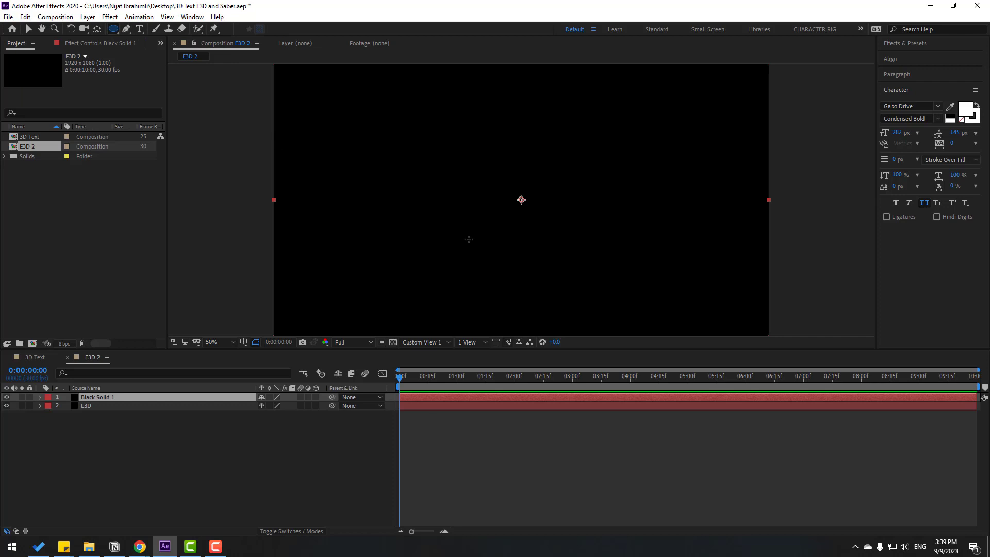
pyautogui.moveTo(451, 117)
pyautogui.mouseDown()
pyautogui.moveTo(525, 196)
pyautogui.moveTo(620, 255)
pyautogui.mouseUp()
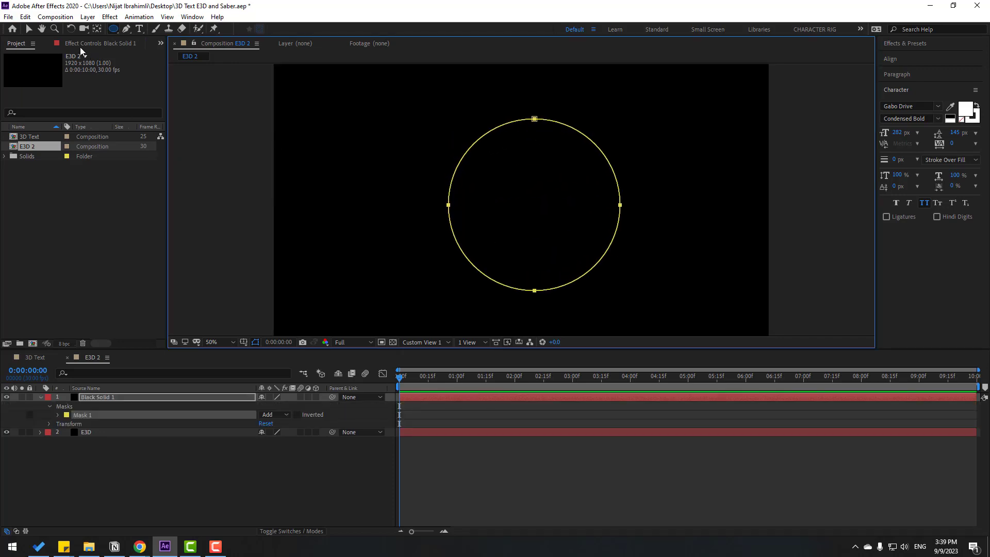
pyautogui.click(29, 28)
pyautogui.click(102, 397)
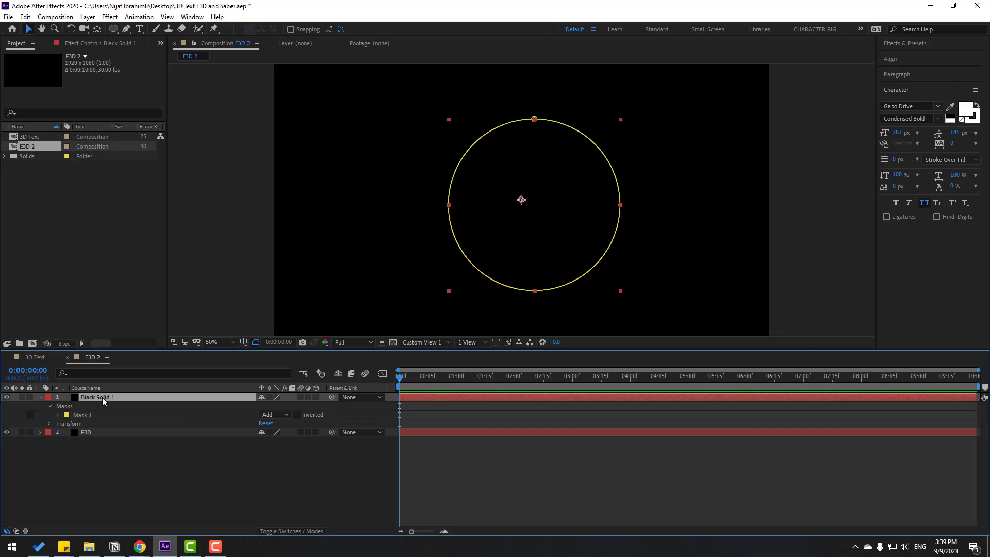
# Apply Saber to Black Solid 1 with Core Type set to Layer Masks.
pyautogui.click(913, 44)
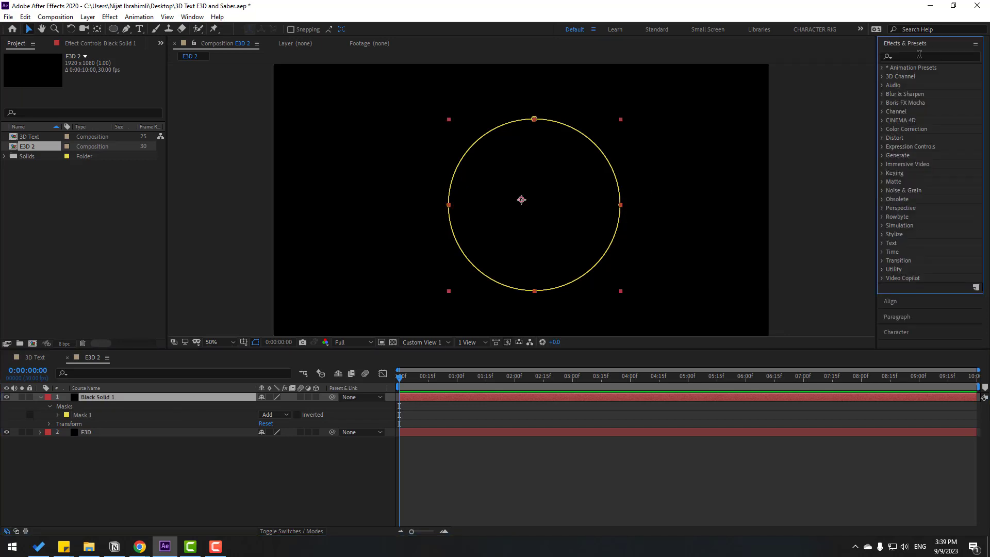
pyautogui.click(925, 57)
pyautogui.write('sab')
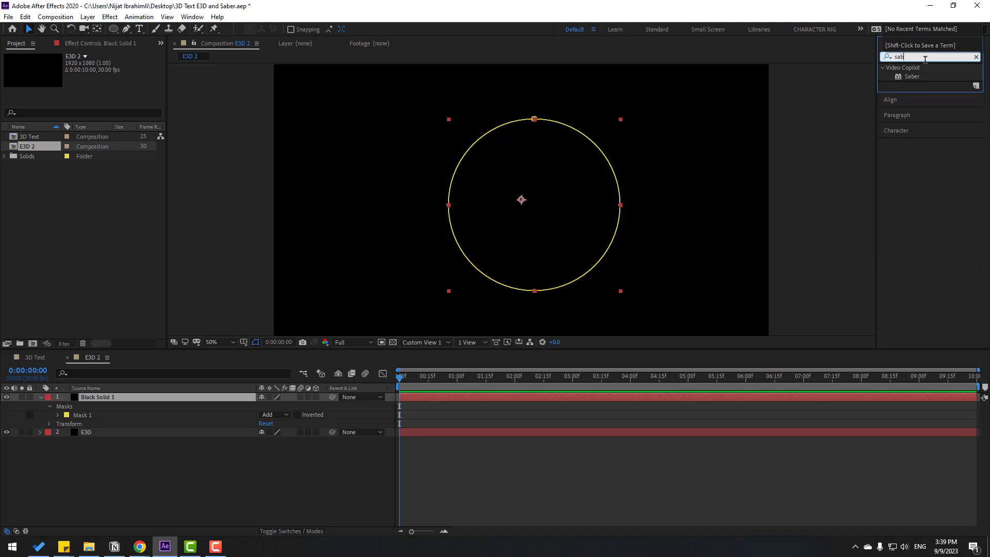
pyautogui.moveTo(907, 78); pyautogui.dragTo(97, 397)
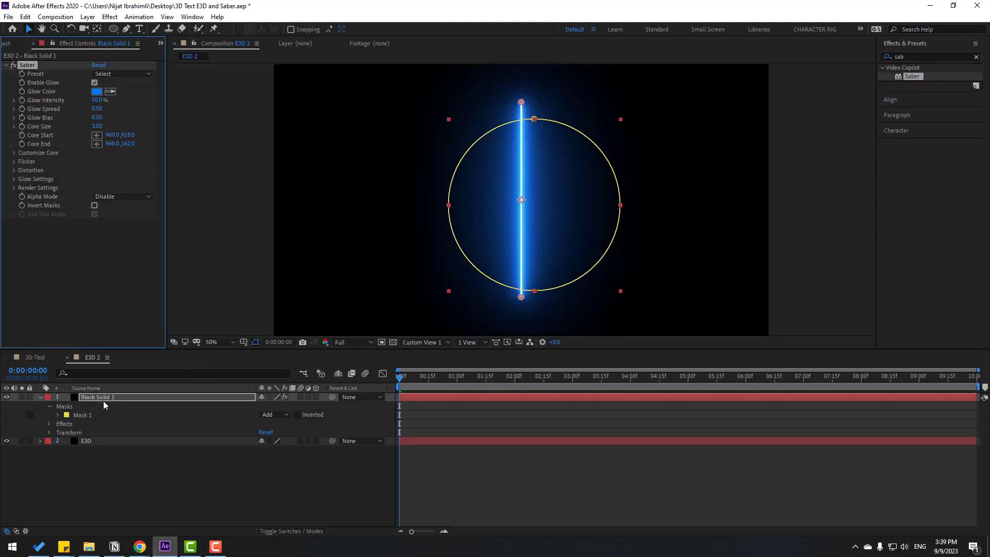
pyautogui.click(14, 153)
pyautogui.click(105, 162)
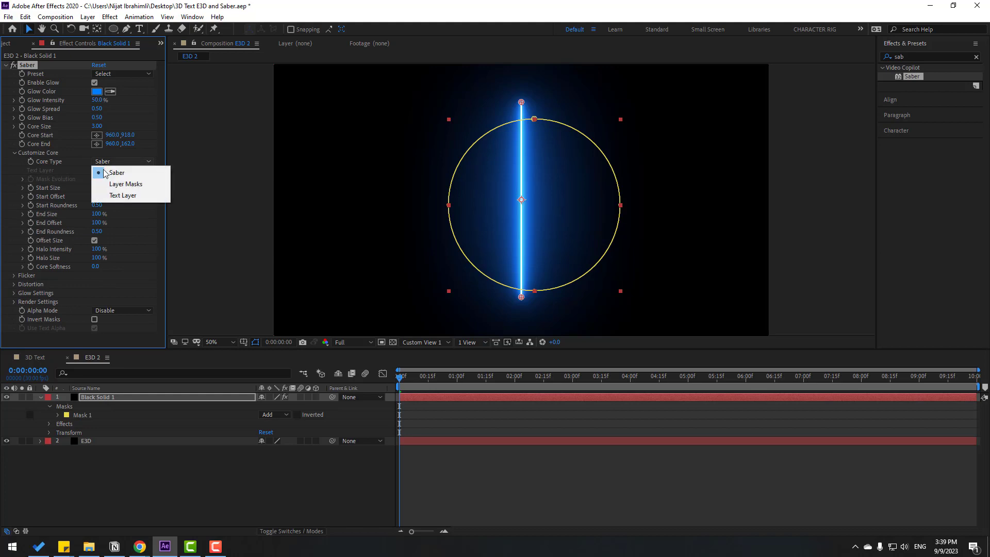
pyautogui.click(132, 184)
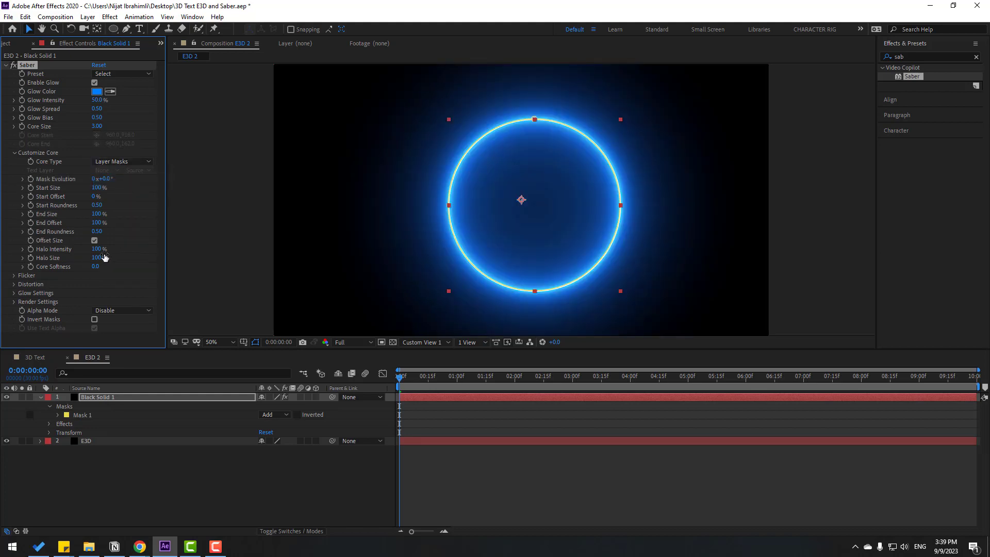
# Apply Element to E3D and set Path Layer 1 to Black Solid 1.
pyautogui.click(122, 475)
pyautogui.click(88, 406)
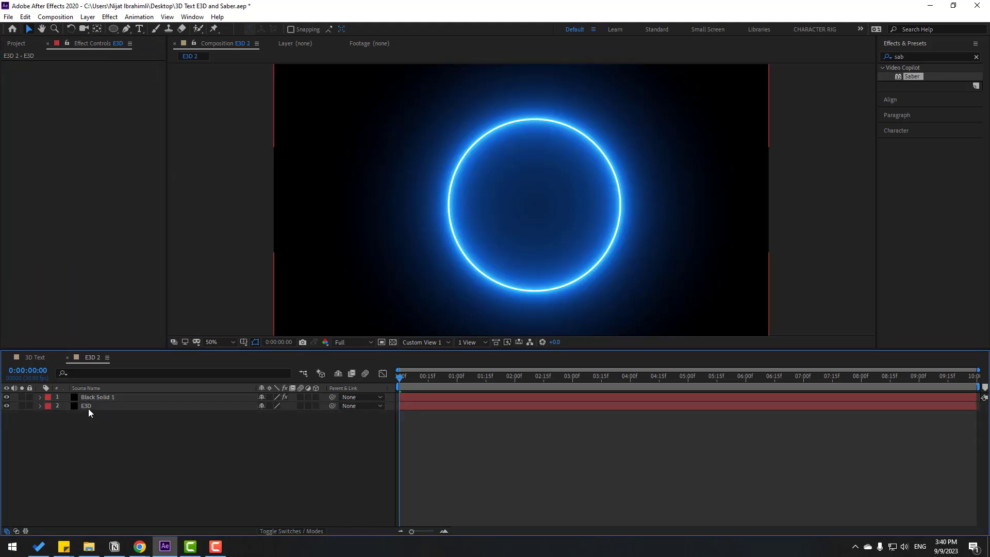
pyautogui.click(88, 407)
pyautogui.click(113, 19)
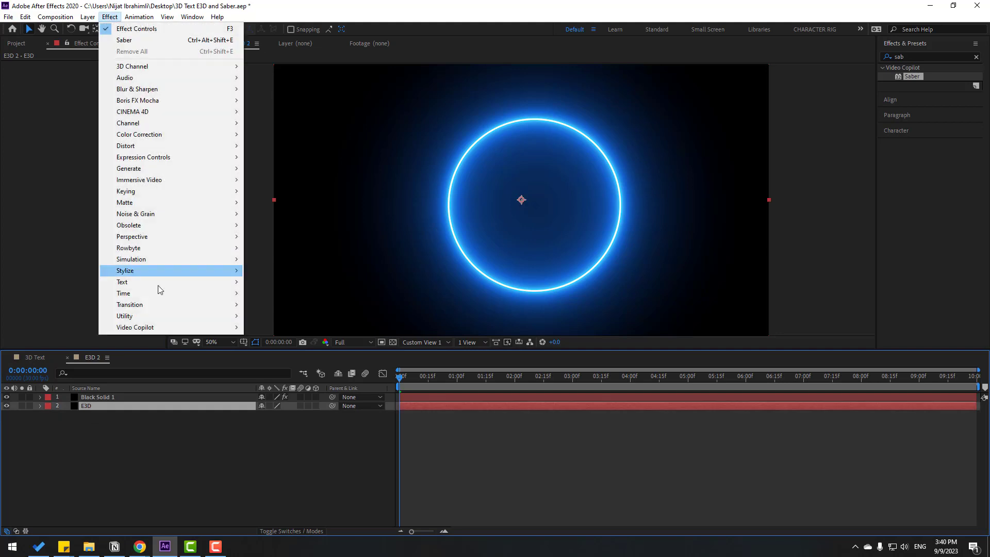
pyautogui.moveTo(165, 328)
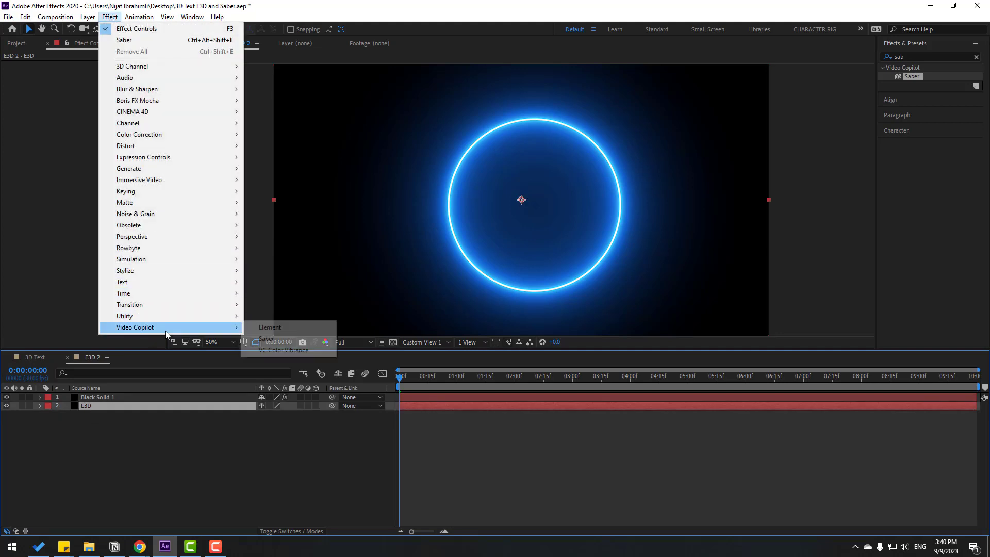
pyautogui.click(279, 328)
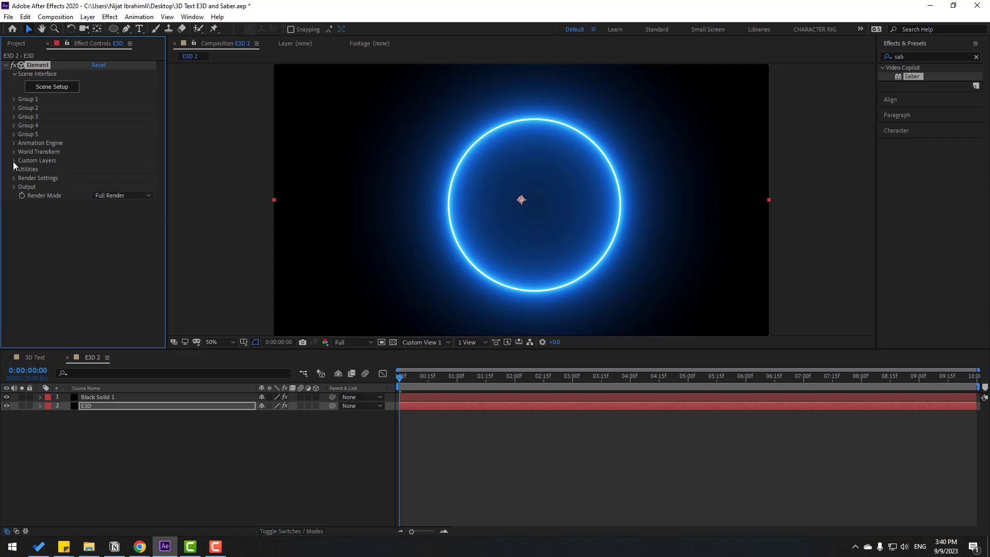
pyautogui.click(14, 161)
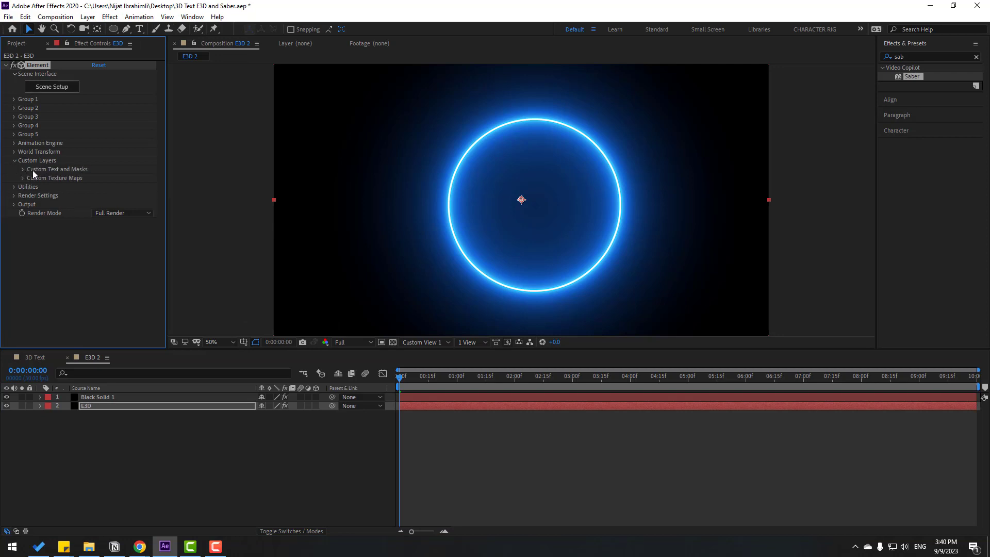
pyautogui.click(23, 169)
pyautogui.click(111, 178)
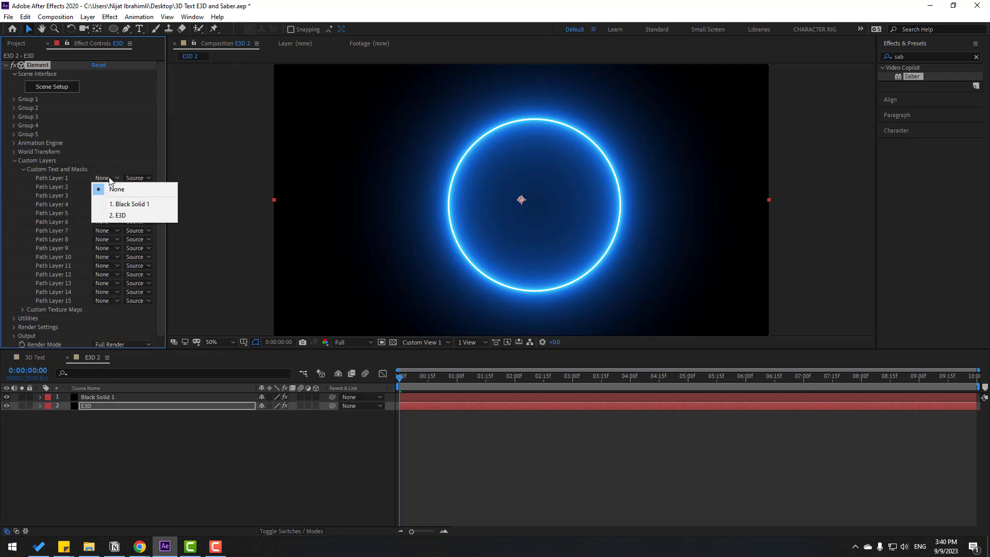
pyautogui.click(138, 205)
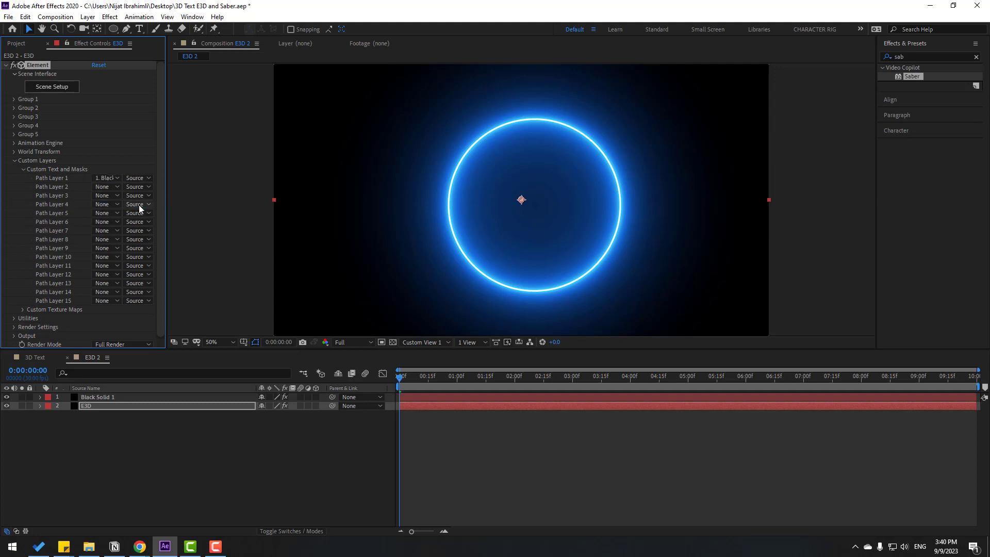
# Extrude the circle path into a disc with Bevel Scale 27.11 and accept the scene.
pyautogui.click(68, 88)
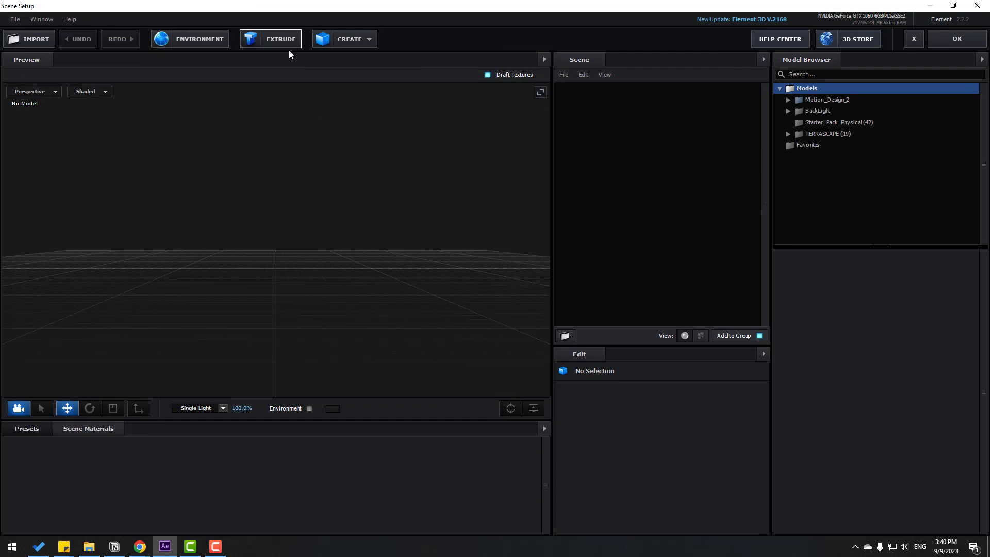
pyautogui.click(280, 39)
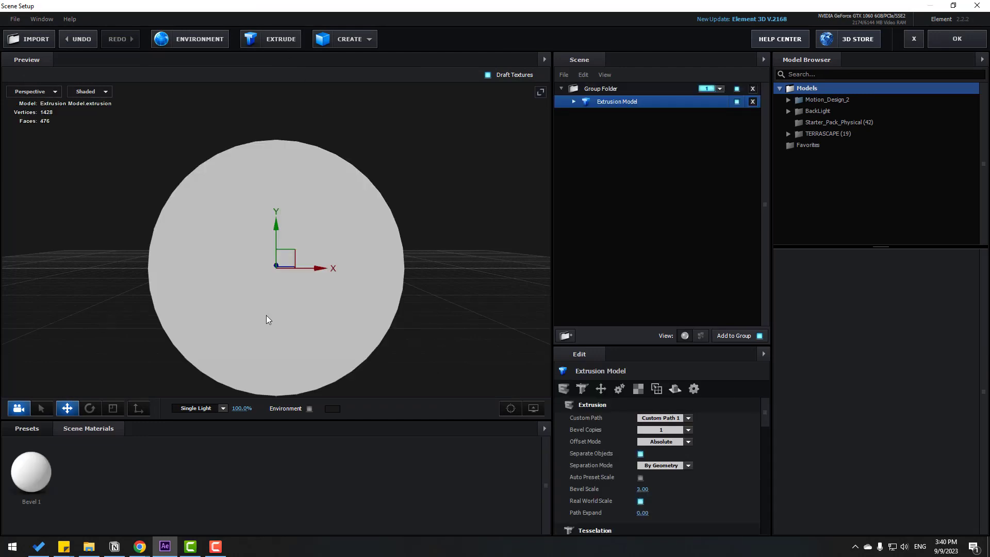
pyautogui.moveTo(265, 315); pyautogui.dragTo(252, 286)
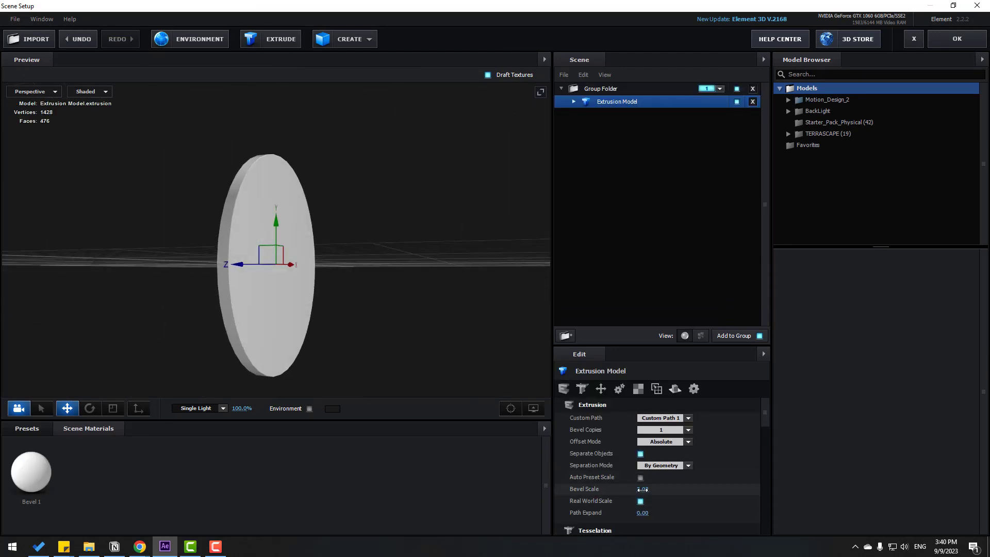
pyautogui.moveTo(643, 488); pyautogui.dragTo(945, 472)
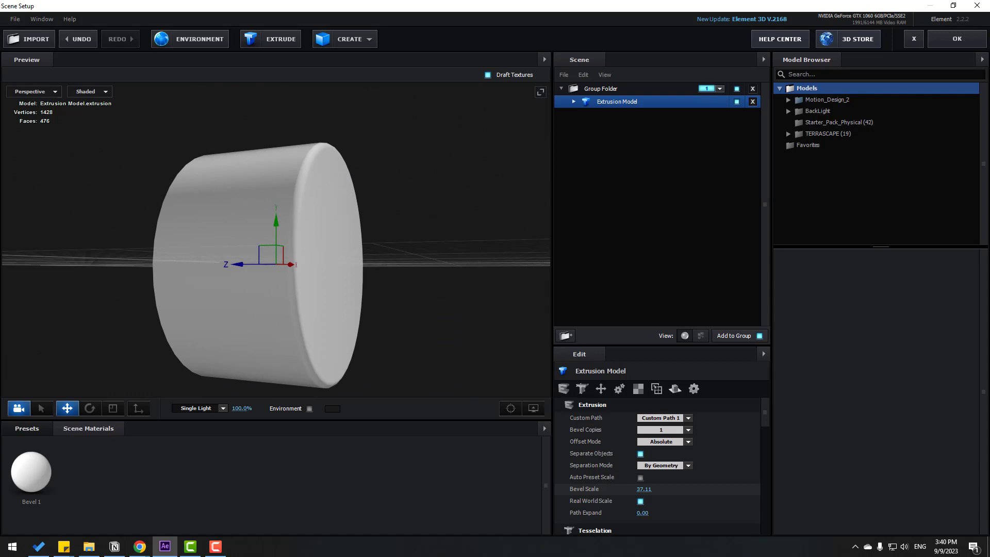
pyautogui.moveTo(376, 283); pyautogui.dragTo(630, 215)
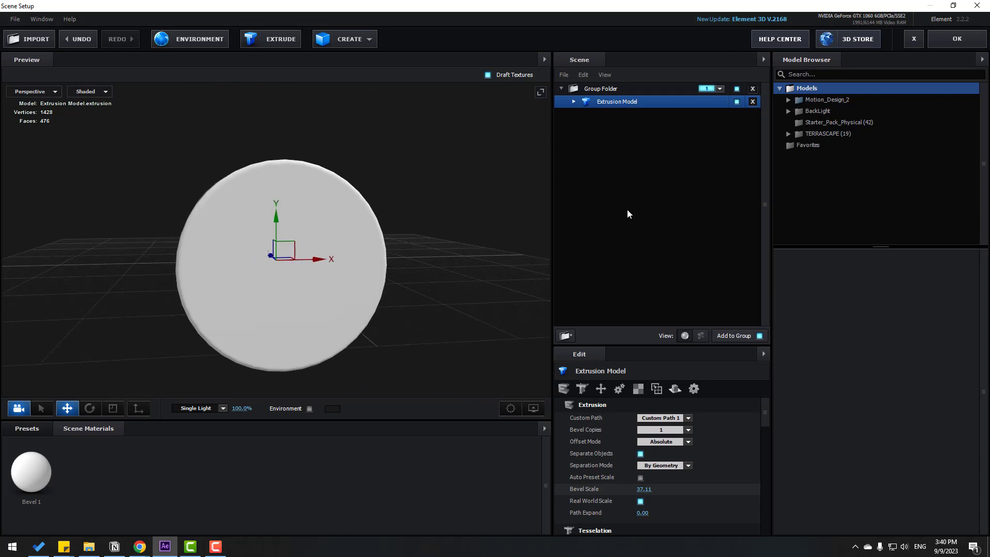
pyautogui.click(956, 44)
pyautogui.click(204, 489)
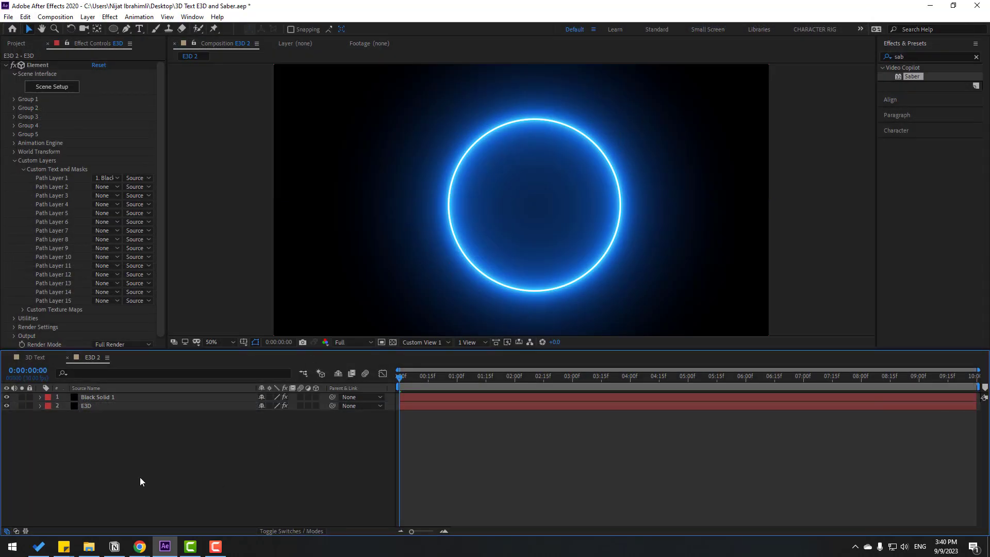
pyautogui.click(90, 397)
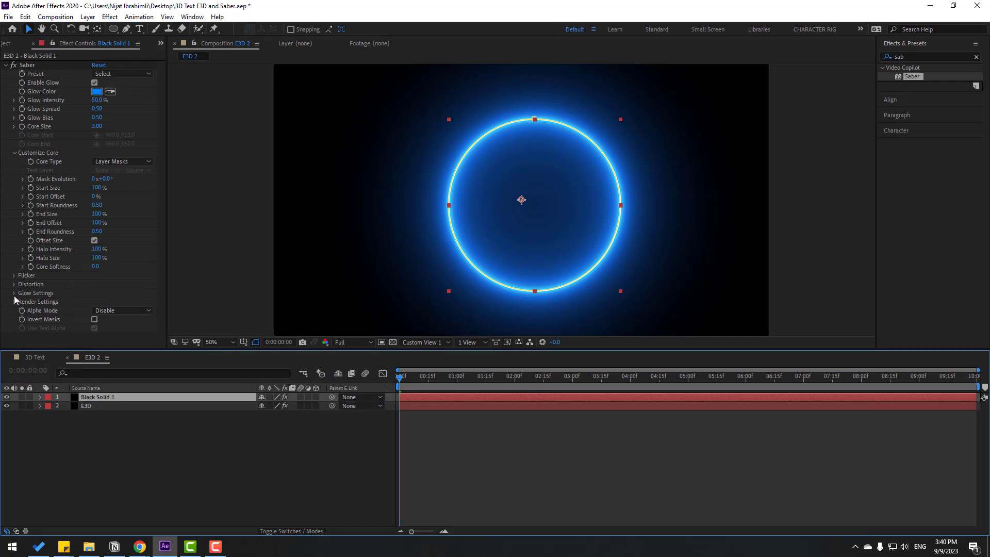
# Set the Saber ring's Composite Settings to Transparent.
pyautogui.click(14, 301)
pyautogui.scroll(-3, 16, 308)
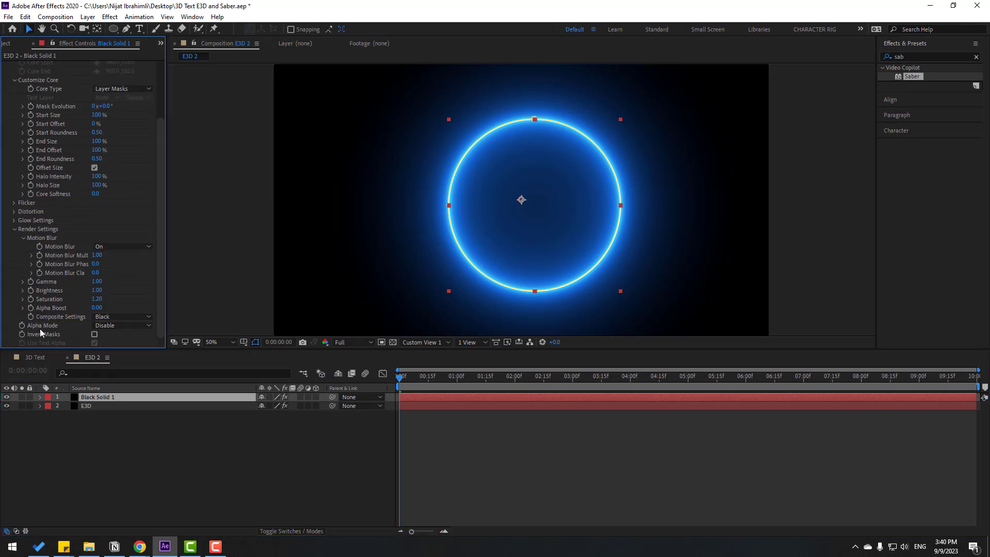
pyautogui.click(106, 319)
pyautogui.click(125, 326)
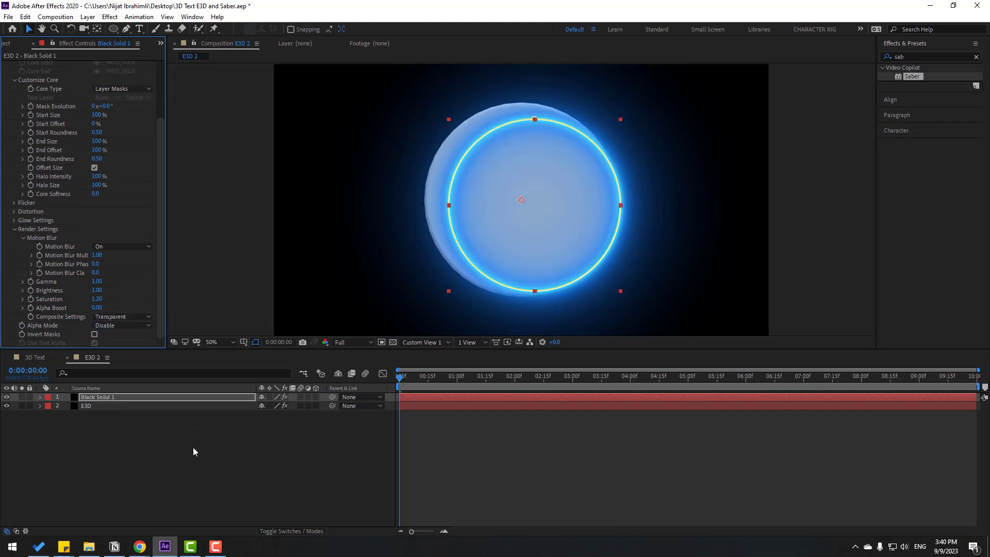
# Make Black Solid 1 a 3D layer and move the ring forward onto the cylinder's front face.
pyautogui.click(163, 426)
pyautogui.click(96, 398)
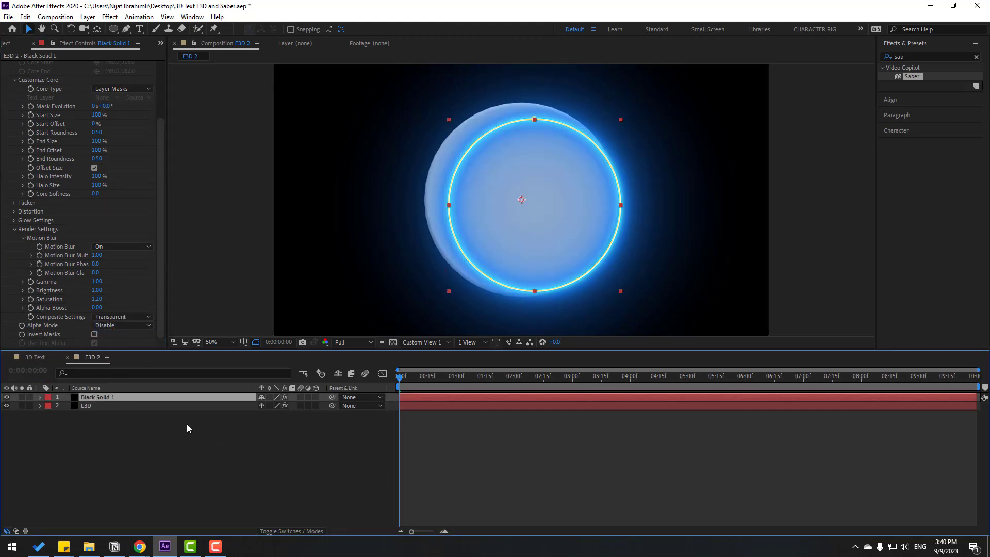
pyautogui.click(315, 397)
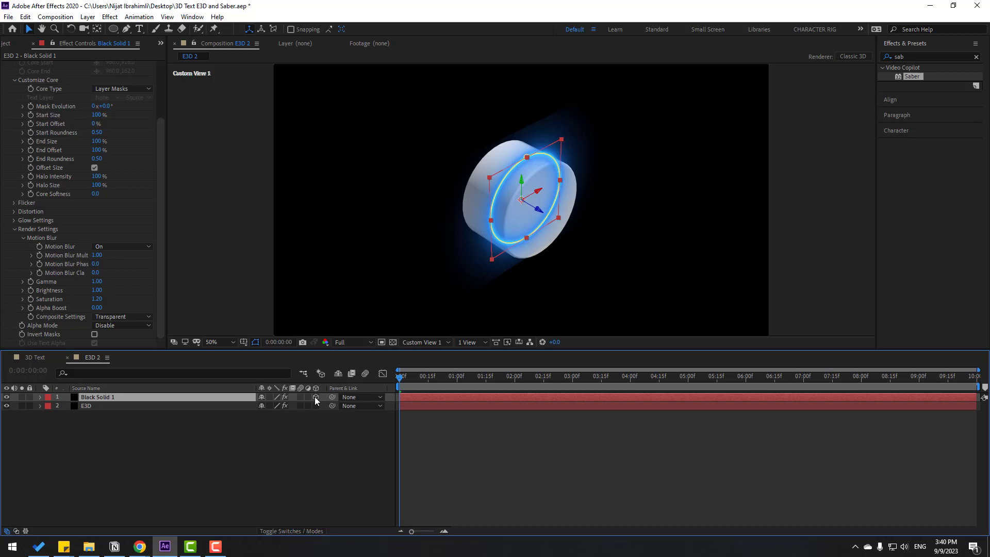
pyautogui.press('/')
pyautogui.moveTo(550, 220); pyautogui.dragTo(635, 263)
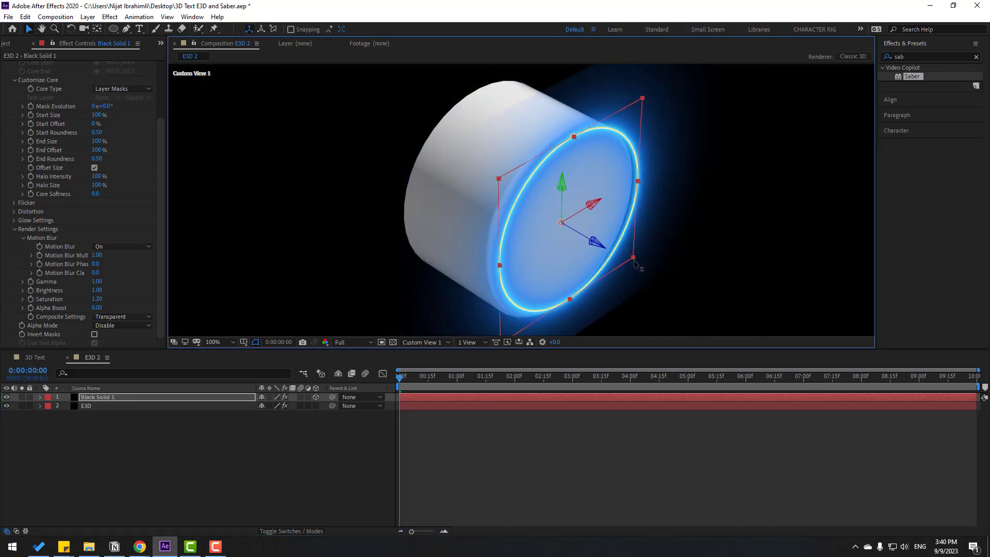
# Centre the ring on the cylinder using Custom View 2 and the Front view.
pyautogui.click(415, 341)
pyautogui.click(419, 435)
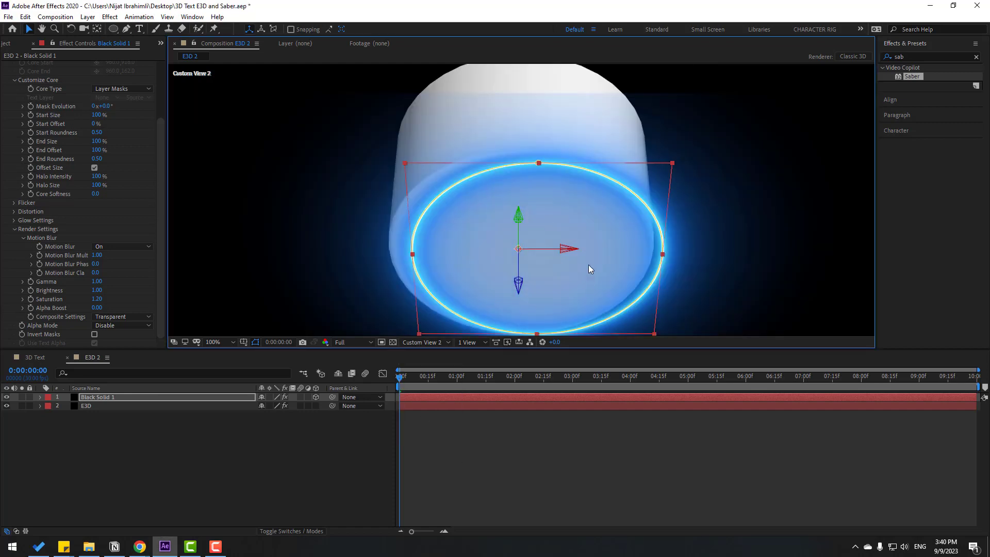
pyautogui.moveTo(572, 253); pyautogui.dragTo(555, 251)
pyautogui.click(410, 343)
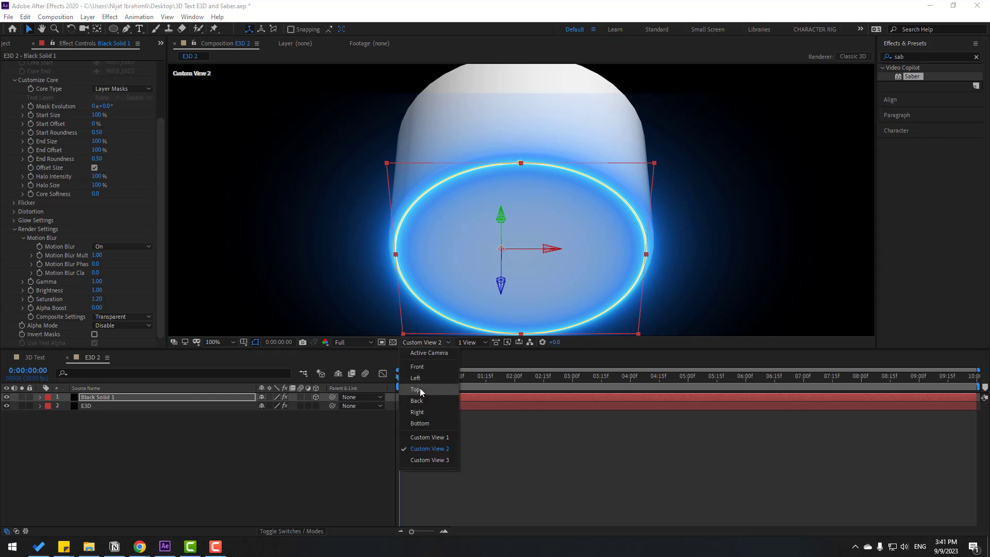
pyautogui.click(420, 368)
pyautogui.scroll(-2, 490, 227)
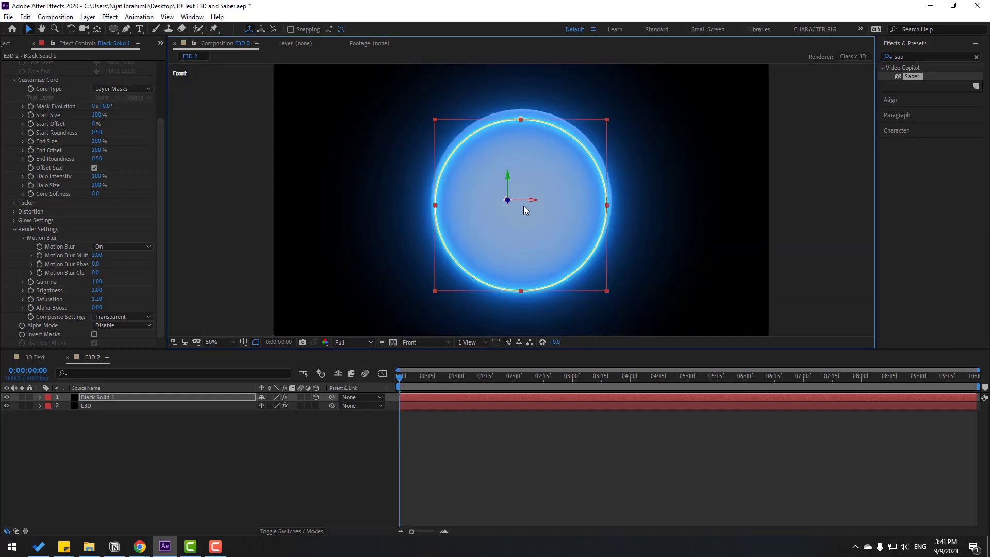
pyautogui.moveTo(509, 177); pyautogui.dragTo(509, 174)
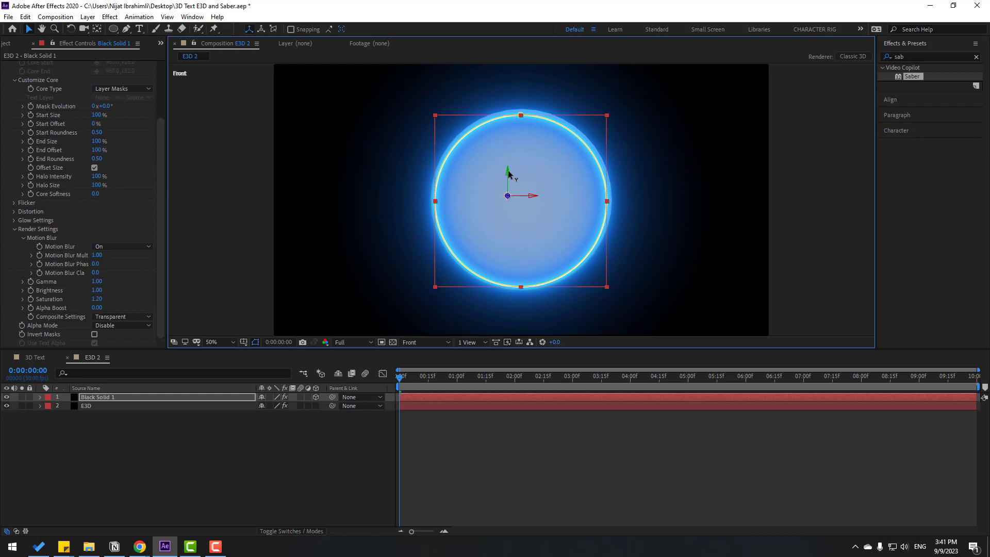
pyautogui.click(385, 439)
# Return the viewer to Active Camera with the composition fit to the window.
pyautogui.click(413, 342)
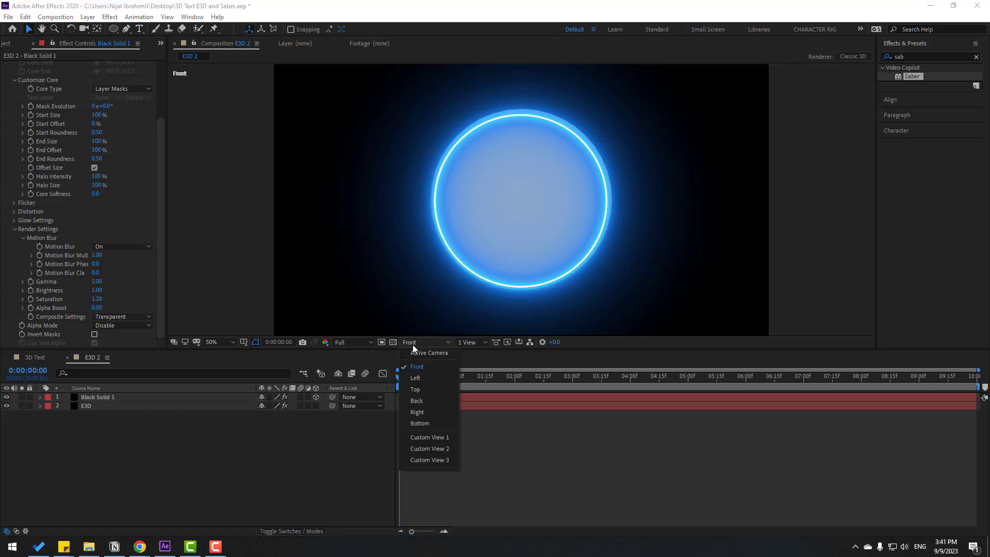
pyautogui.click(432, 438)
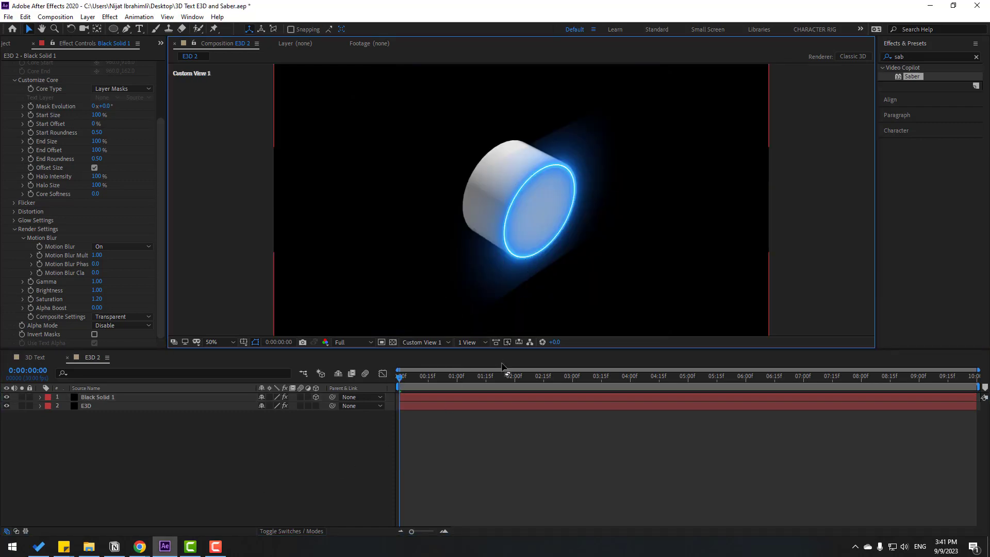
pyautogui.click(418, 343)
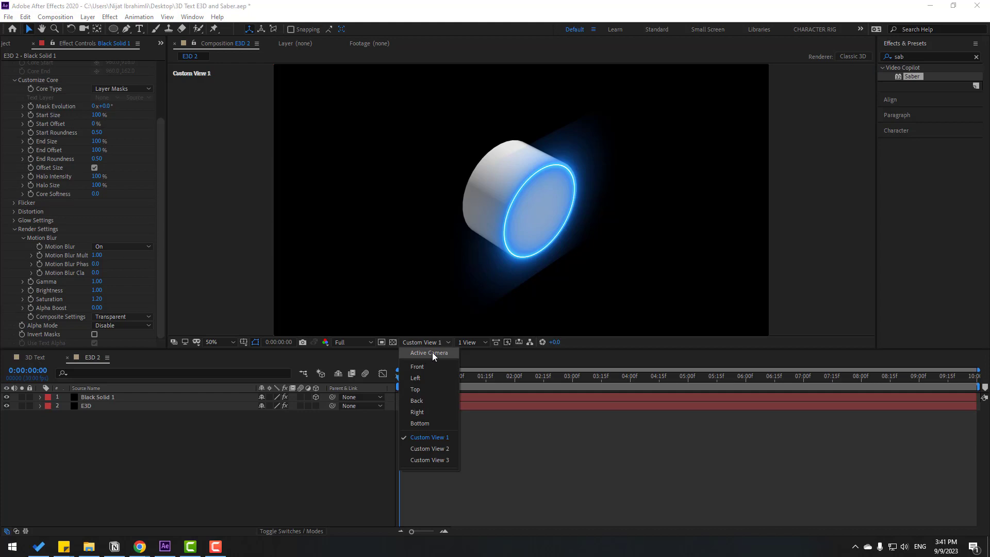
pyautogui.click(433, 354)
pyautogui.click(224, 341)
pyautogui.click(215, 369)
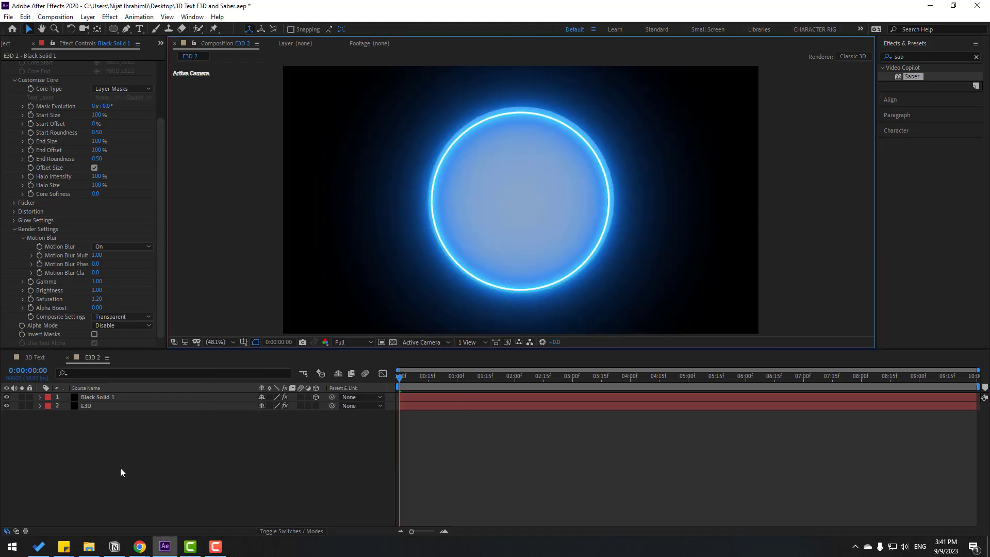
# Add a new Camera 1 layer with default settings.
pyautogui.click(168, 458)
pyautogui.rightClick(117, 450)
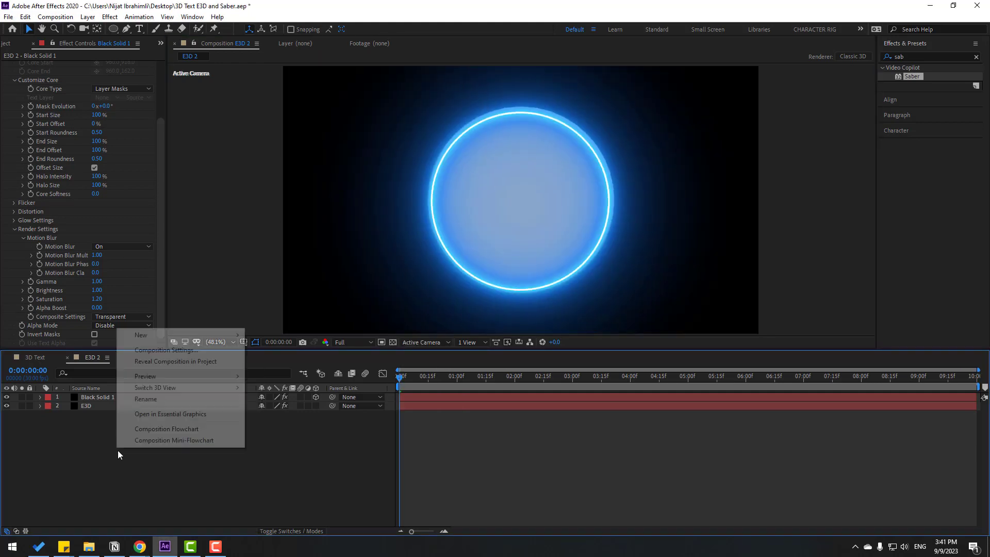
pyautogui.moveTo(206, 335)
pyautogui.click(275, 384)
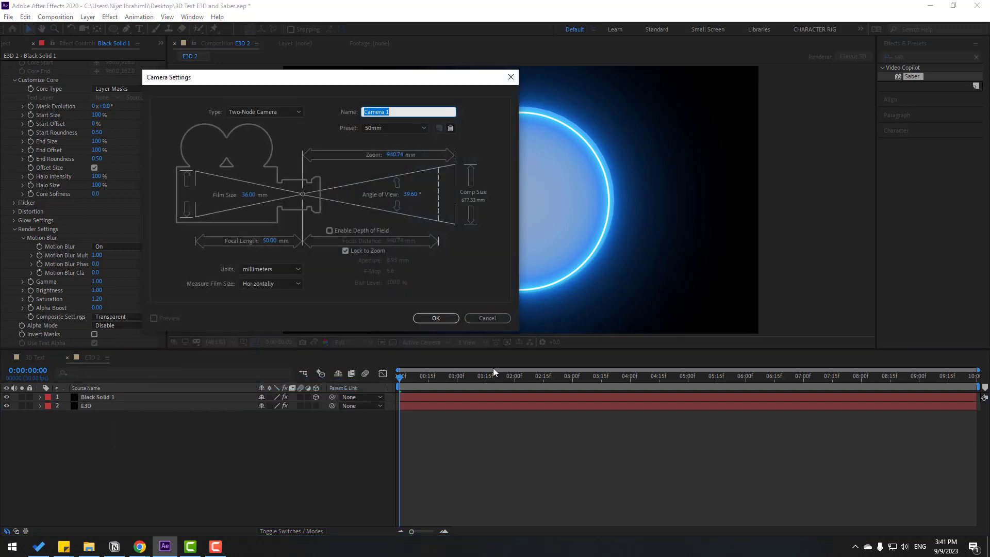
pyautogui.click(449, 317)
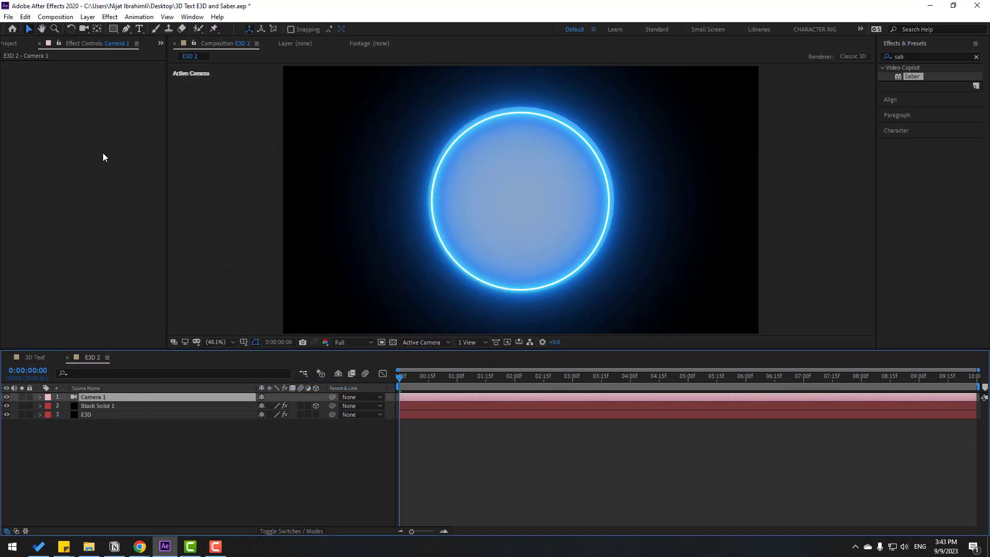
# Orbit Camera 1 to view the glowing disc slightly from above.
pyautogui.click(83, 28)
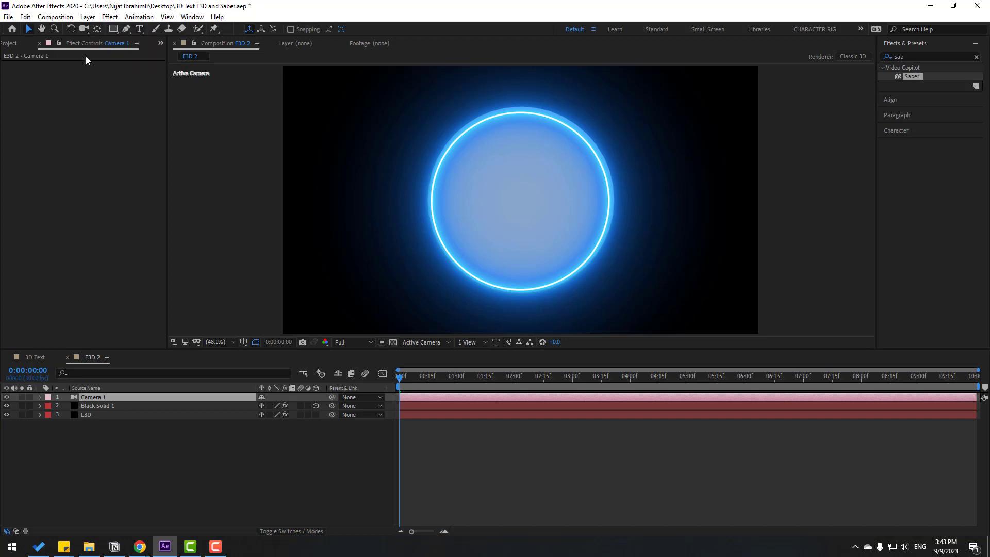
pyautogui.moveTo(528, 239); pyautogui.dragTo(532, 196)
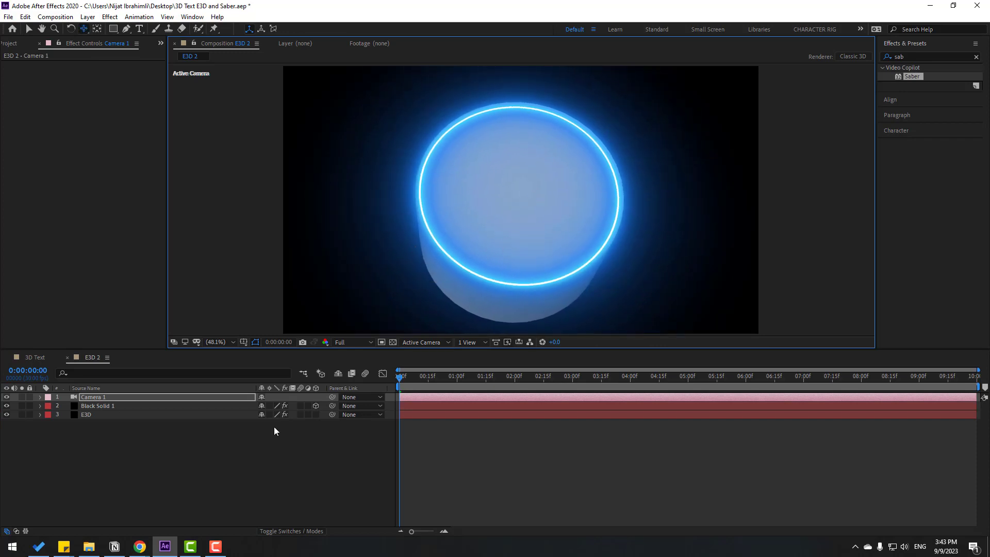
pyautogui.click(96, 432)
# Duplicate the ring, raise the copy up the cylinder and scale it to 74%.
pyautogui.press('v')
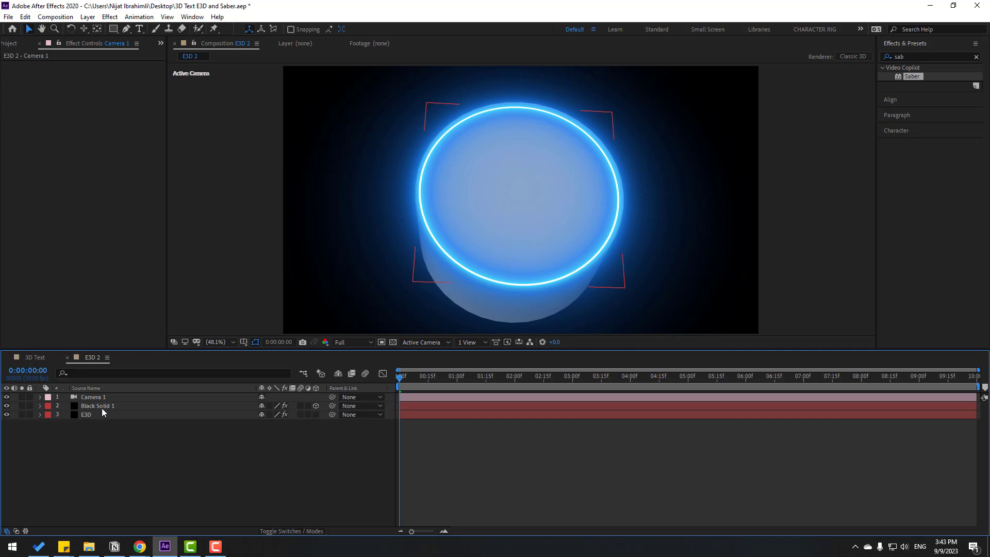
pyautogui.click(102, 407)
pyautogui.hotkey('ctrl', 'd')
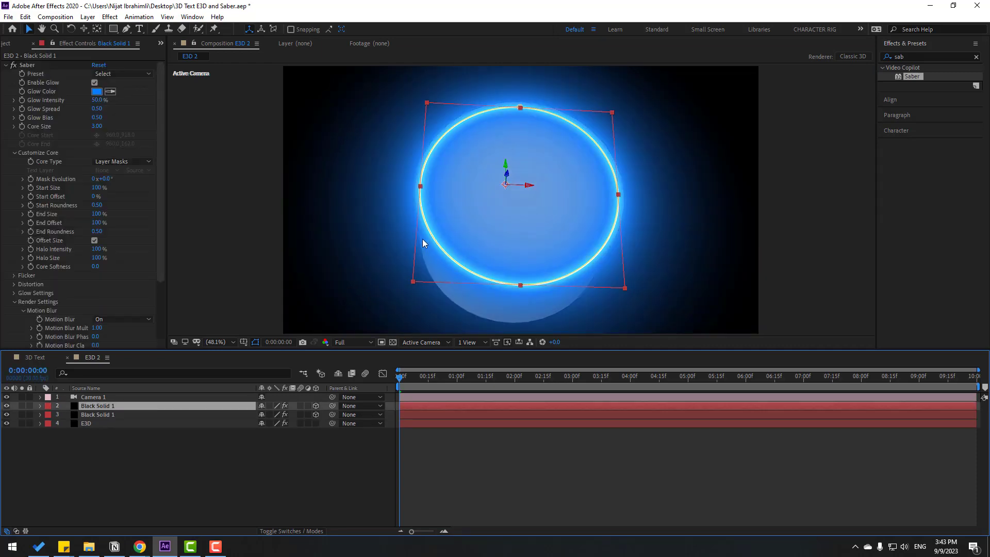
pyautogui.moveTo(510, 175); pyautogui.dragTo(509, 161)
pyautogui.press('s')
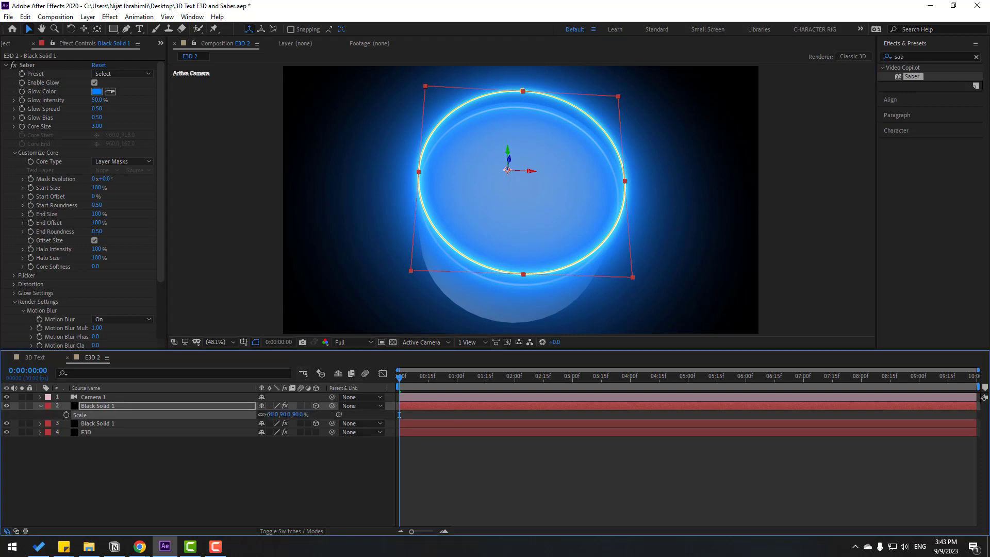
pyautogui.moveTo(272, 412); pyautogui.dragTo(260, 414)
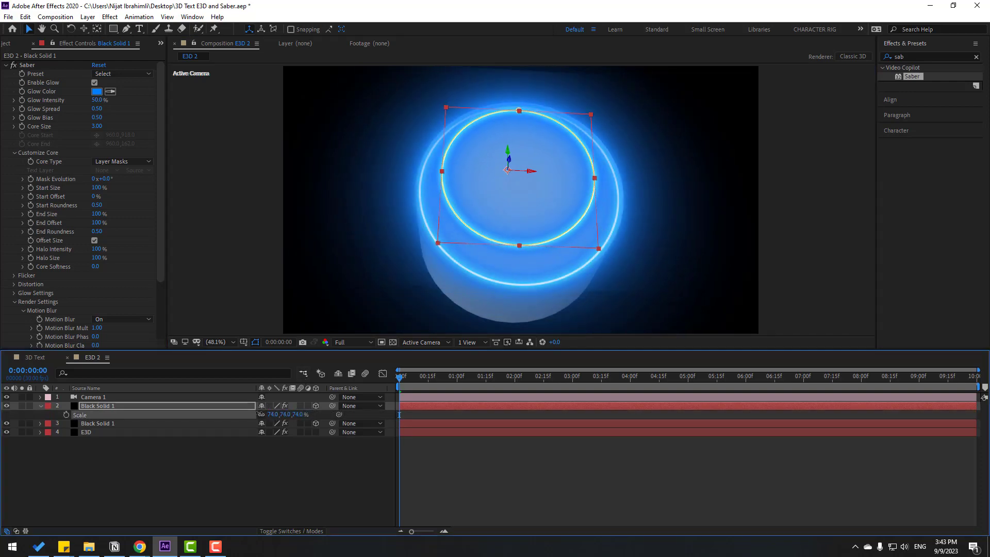
# Duplicate the 74% ring, scale the new copy to 47% and raise it higher.
pyautogui.click(233, 480)
pyautogui.click(93, 407)
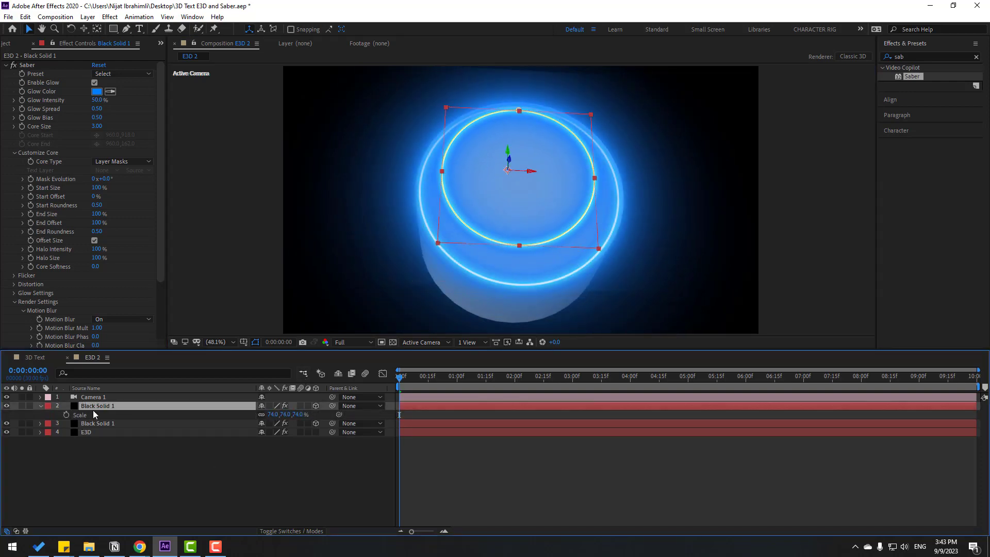
pyautogui.hotkey('ctrl', 'd')
pyautogui.press('s')
pyautogui.moveTo(268, 414); pyautogui.dragTo(254, 414)
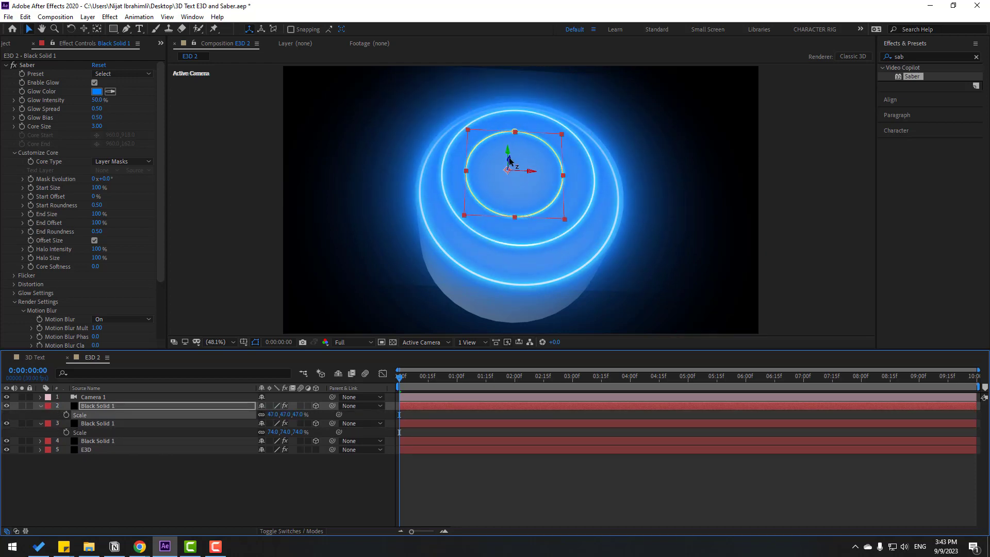
pyautogui.moveTo(509, 161); pyautogui.dragTo(510, 148)
pyautogui.click(463, 288)
# Dolly Camera 1 closer and orbit it around the three rings.
pyautogui.press('y')
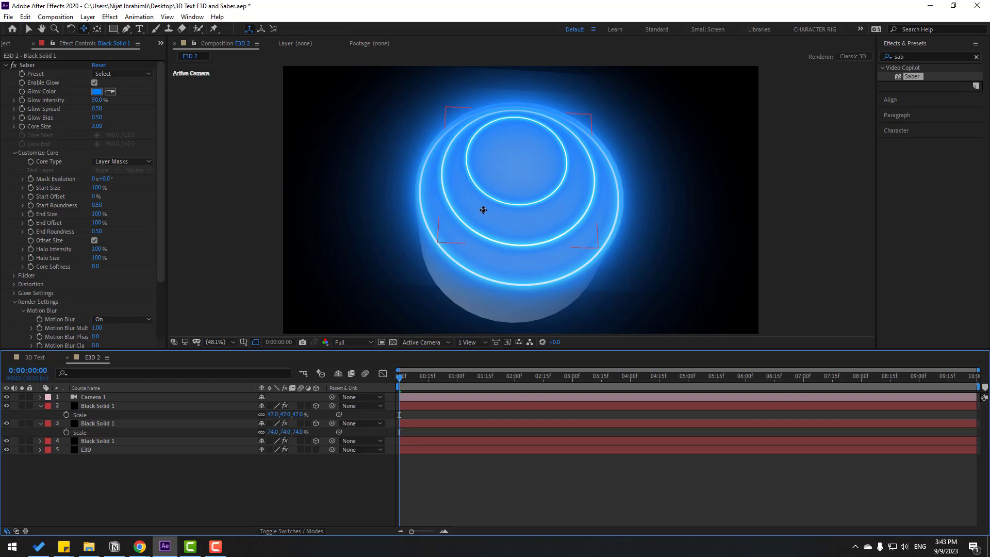
pyautogui.press('c')
pyautogui.scroll(5, 485, 212)
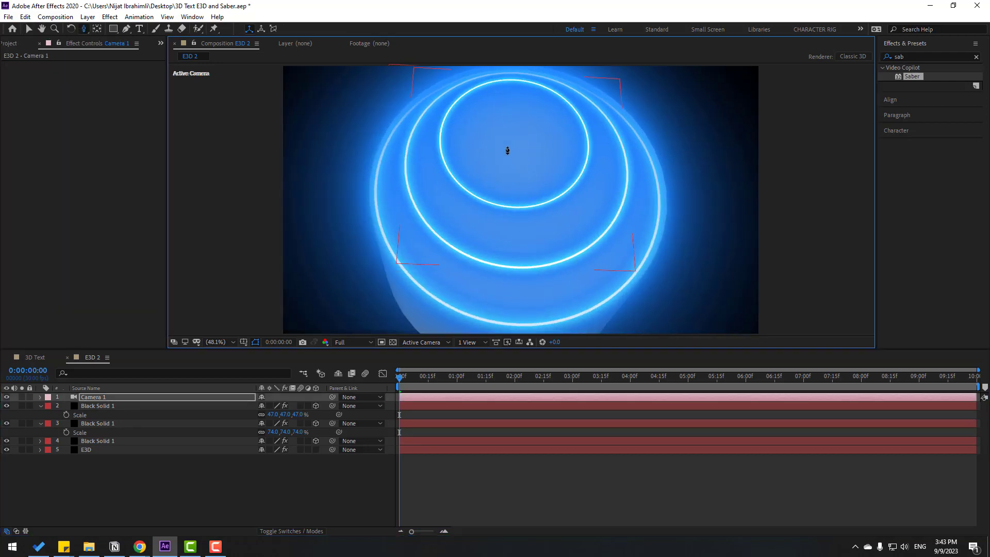
pyautogui.press('c')
pyautogui.moveTo(485, 211); pyautogui.dragTo(526, 195)
pyautogui.press('c')
pyautogui.press('c')
# Set starting Position keyframes on all three ring layers.
pyautogui.click(308, 479)
pyautogui.press('v')
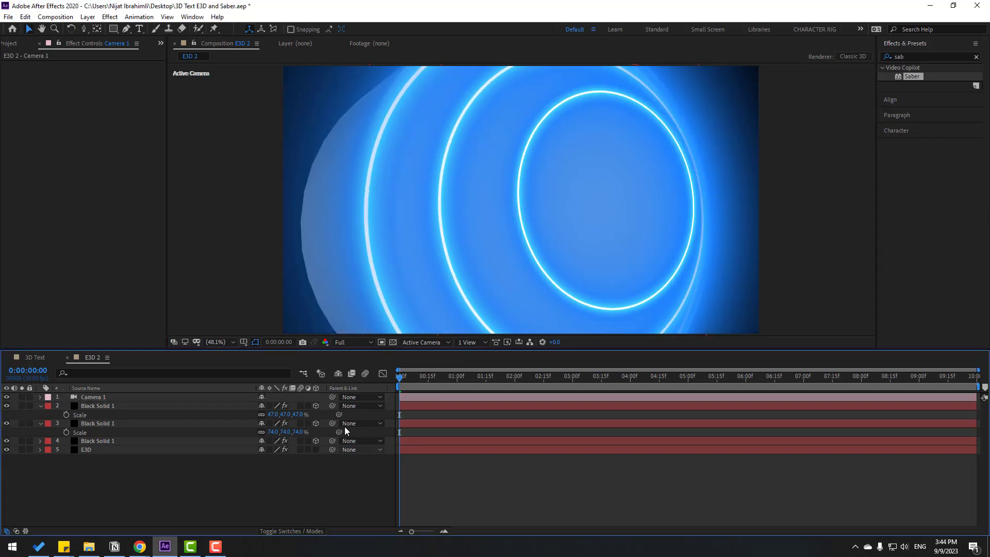
pyautogui.click(40, 406)
pyautogui.click(40, 415)
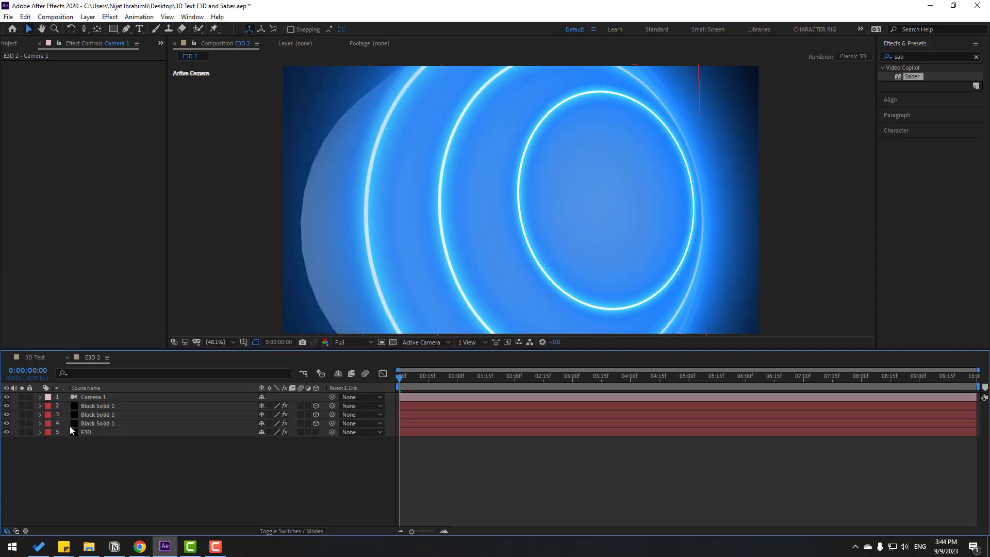
pyautogui.click(122, 423)
pyautogui.keyDown('shift'); pyautogui.click(98, 416); pyautogui.keyUp('shift')
pyautogui.keyDown('shift'); pyautogui.click(126, 407); pyautogui.keyUp('shift')
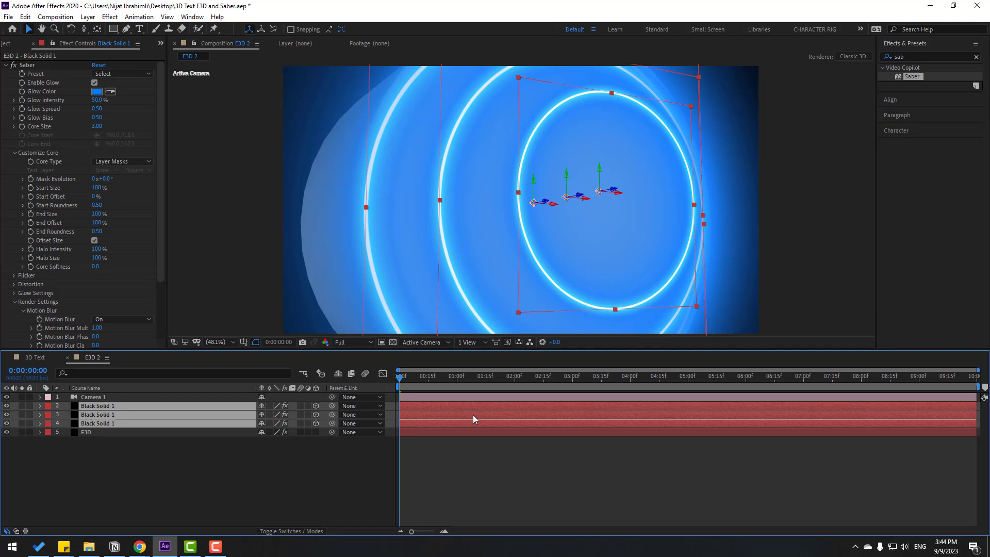
pyautogui.press('p')
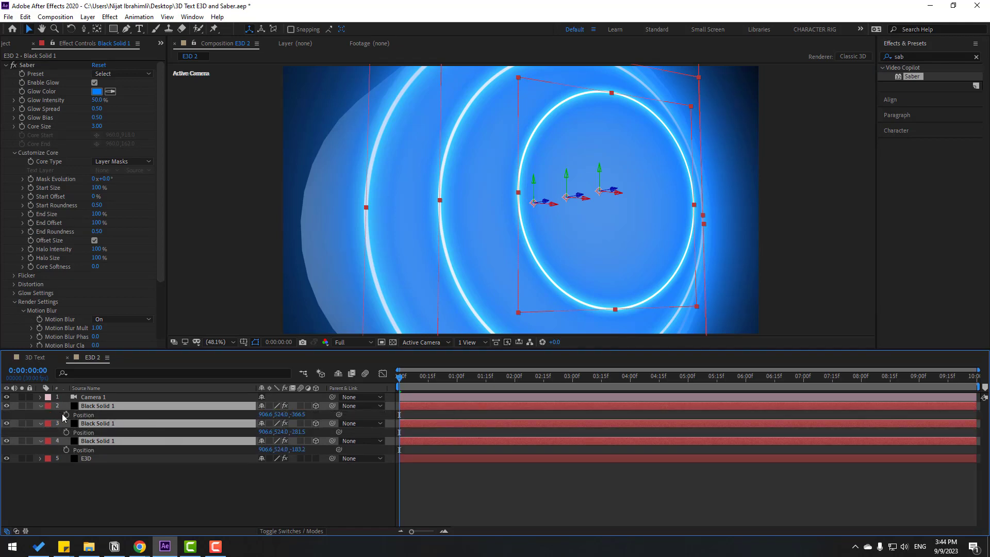
pyautogui.click(65, 414)
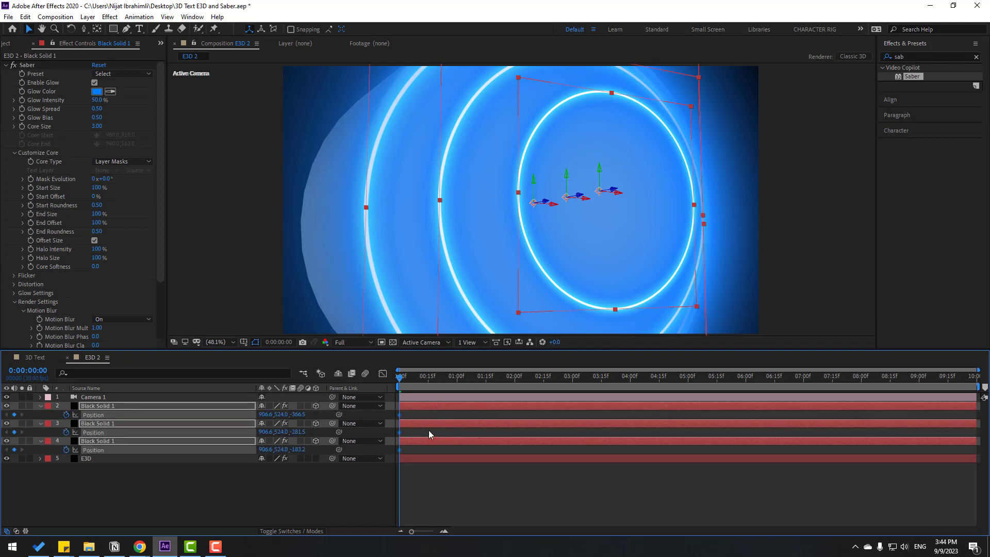
# Ten frames later, push layer 2's ring depth to -445.5 and layer 3's to -366.5.
pyautogui.hotkey('shift', 'pagedown')
pyautogui.click(264, 467)
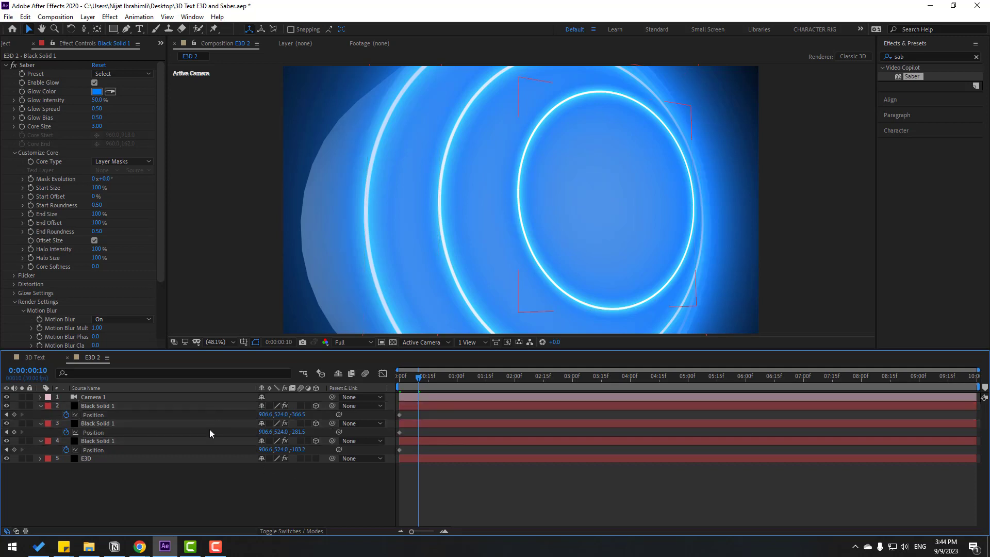
pyautogui.click(97, 442)
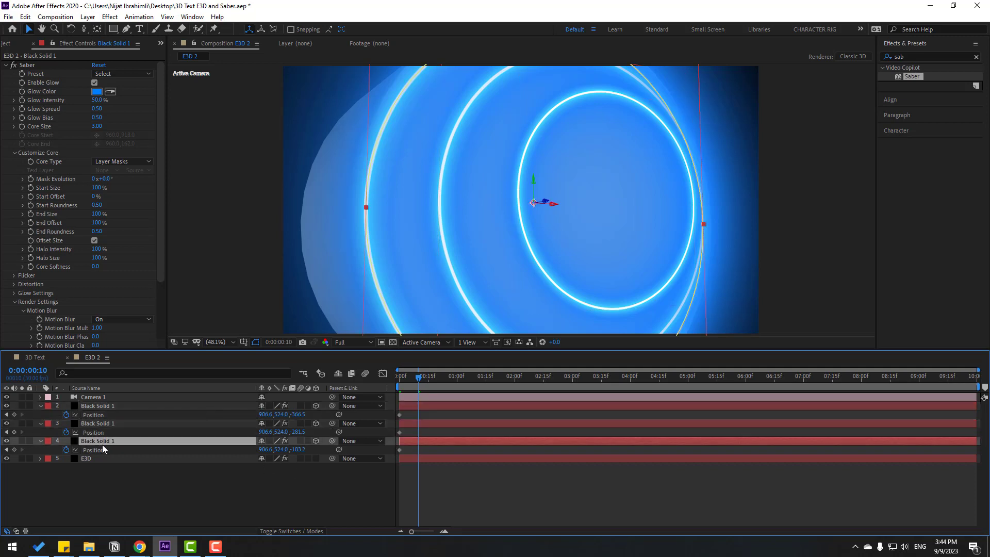
pyautogui.click(98, 406)
pyautogui.moveTo(297, 414); pyautogui.dragTo(275, 414)
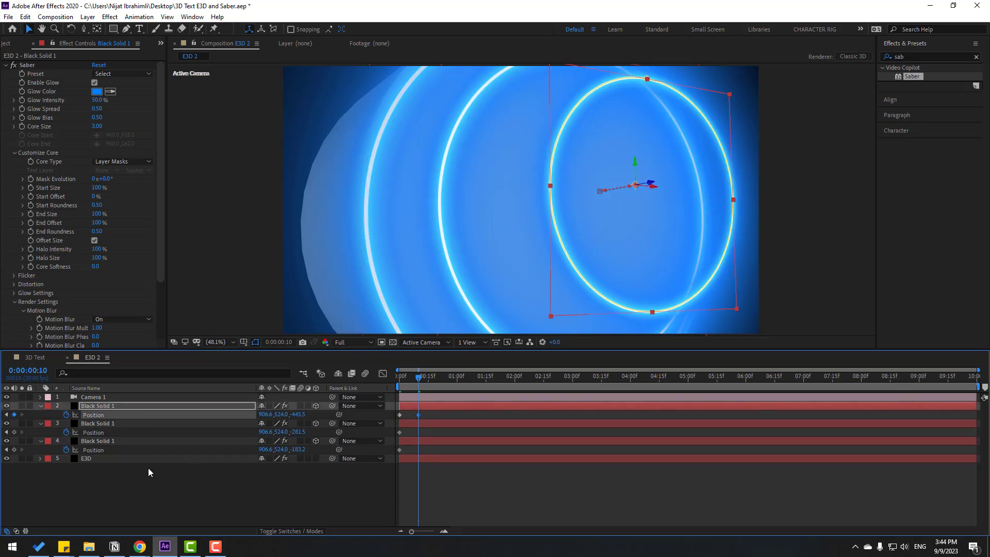
pyautogui.click(117, 424)
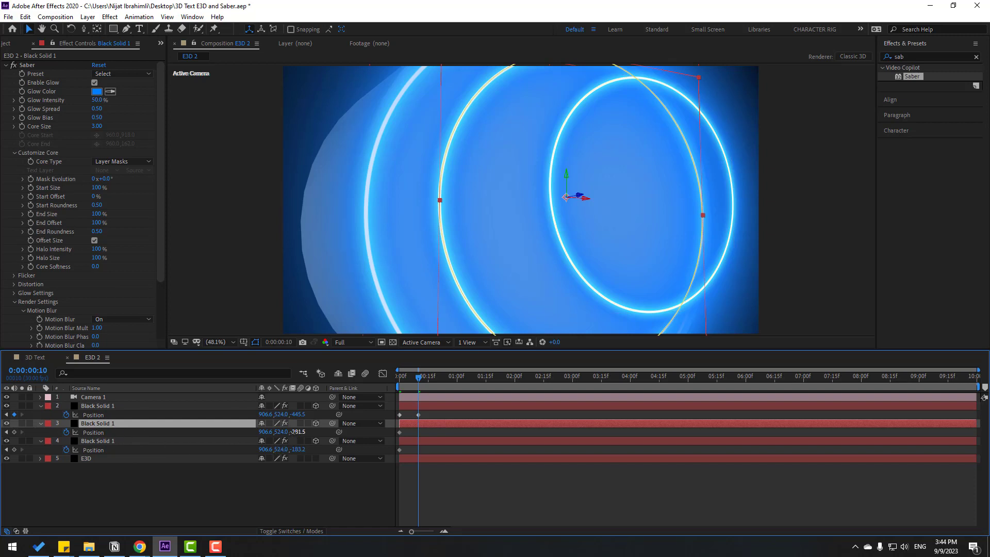
pyautogui.moveTo(297, 432); pyautogui.dragTo(264, 449)
pyautogui.click(92, 441)
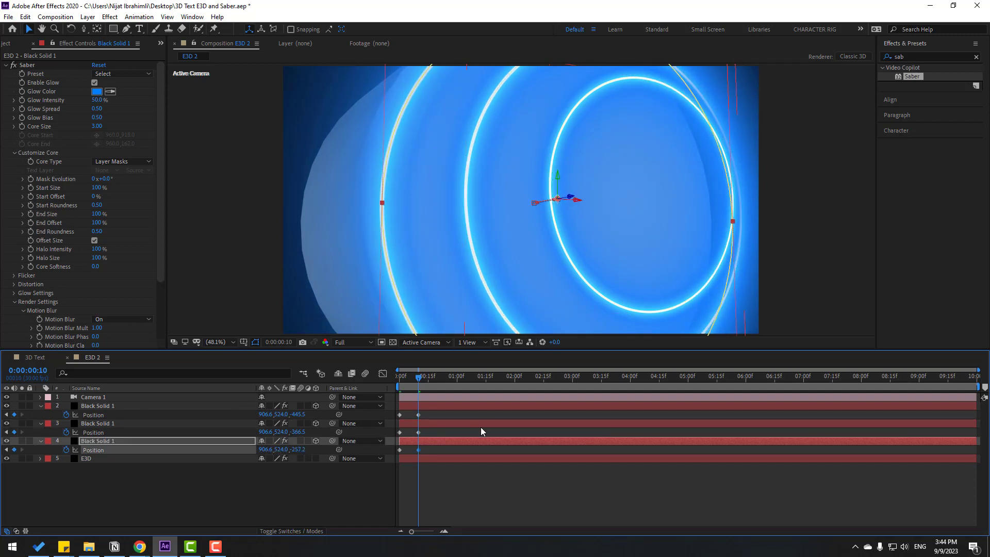
# At 0:00:00:20, return the rings to their original depth and preview the motion.
pyautogui.hotkey('shift', 'pagedown')
pyautogui.click(400, 414)
pyautogui.moveTo(298, 414); pyautogui.dragTo(320, 449)
pyautogui.click(400, 432)
pyautogui.click(400, 449)
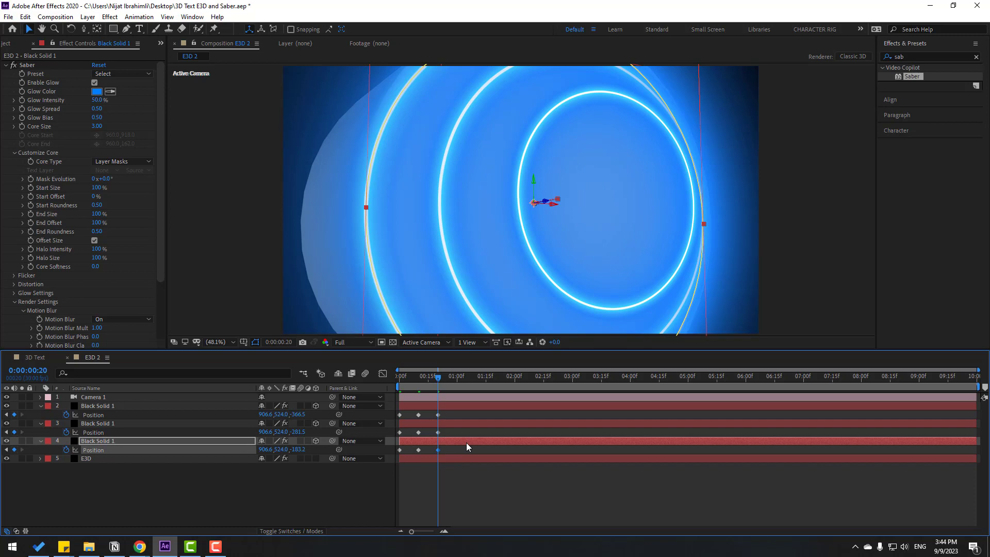
pyautogui.press('space')
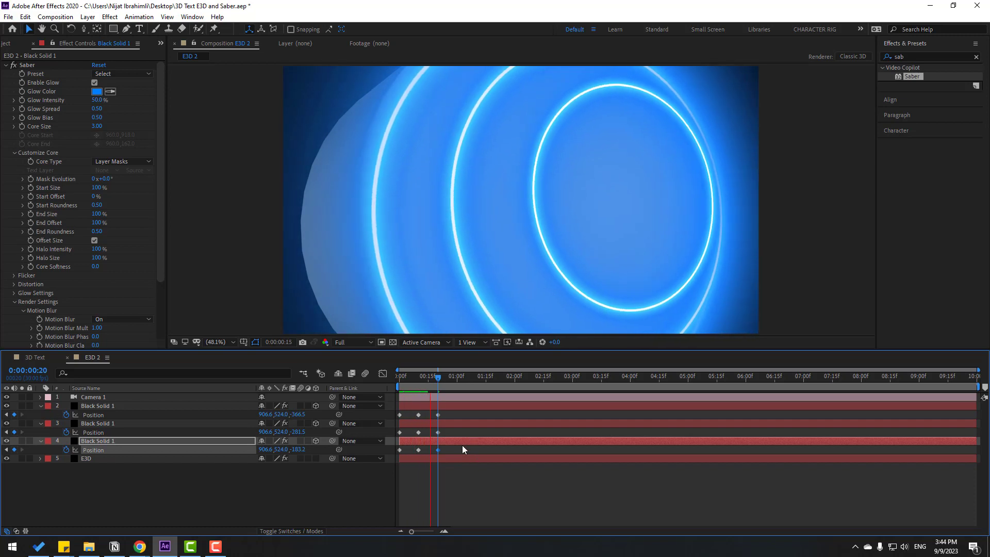
pyautogui.press('space')
# Lower the preview resolution to Quarter and replay the ring animation.
pyautogui.click(354, 341)
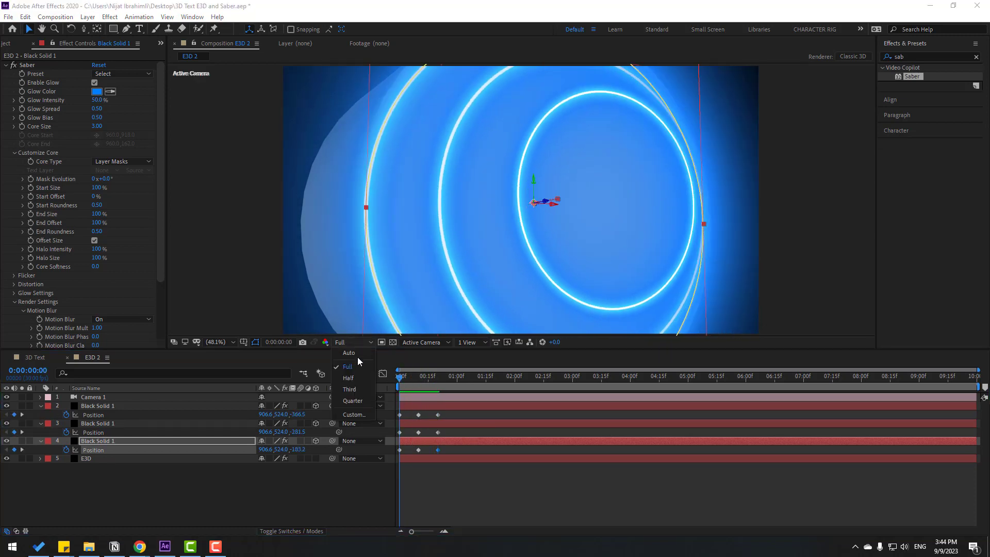
pyautogui.click(354, 401)
pyautogui.press('space')
pyautogui.click(410, 376)
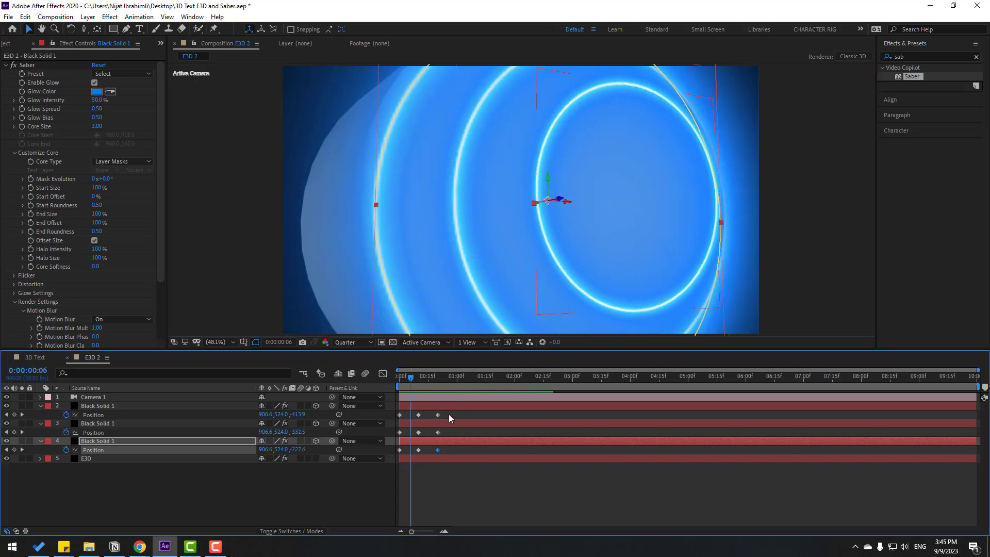
# Easy Ease all nine ring keyframes, slow the timing and offset layer 3's keyframes about 4 frames.
pyautogui.moveTo(448, 413); pyautogui.dragTo(391, 464)
pyautogui.rightClick(401, 450)
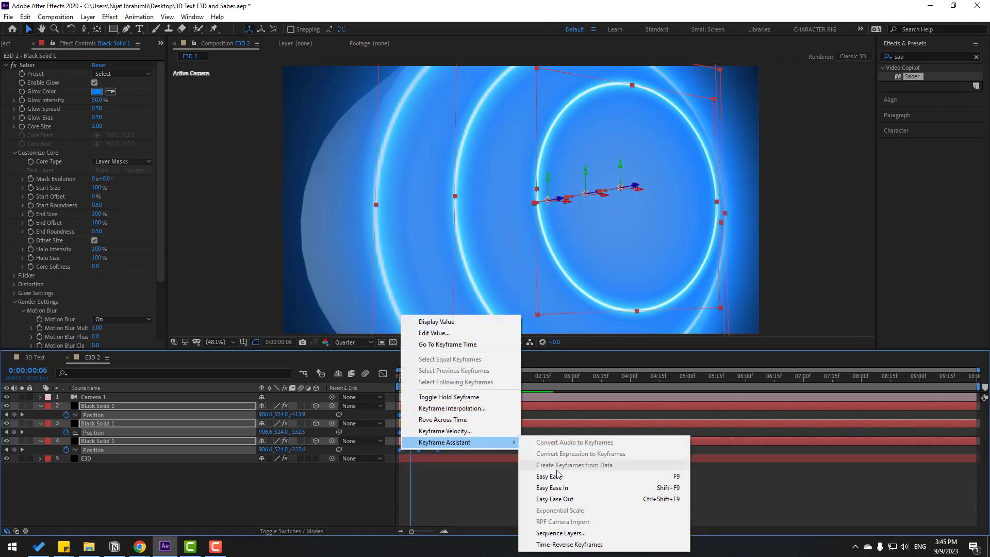
pyautogui.click(538, 471)
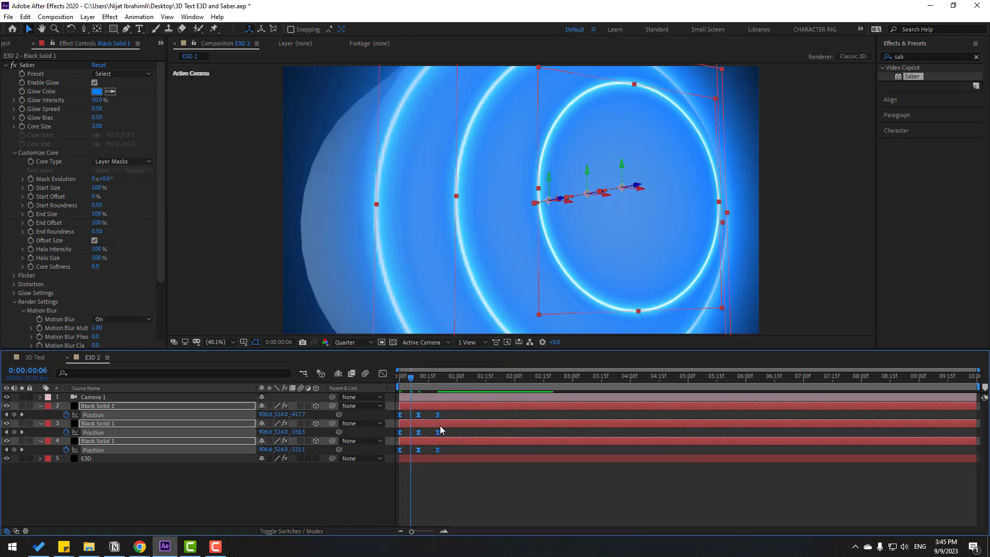
pyautogui.moveTo(439, 431); pyautogui.dragTo(475, 433)
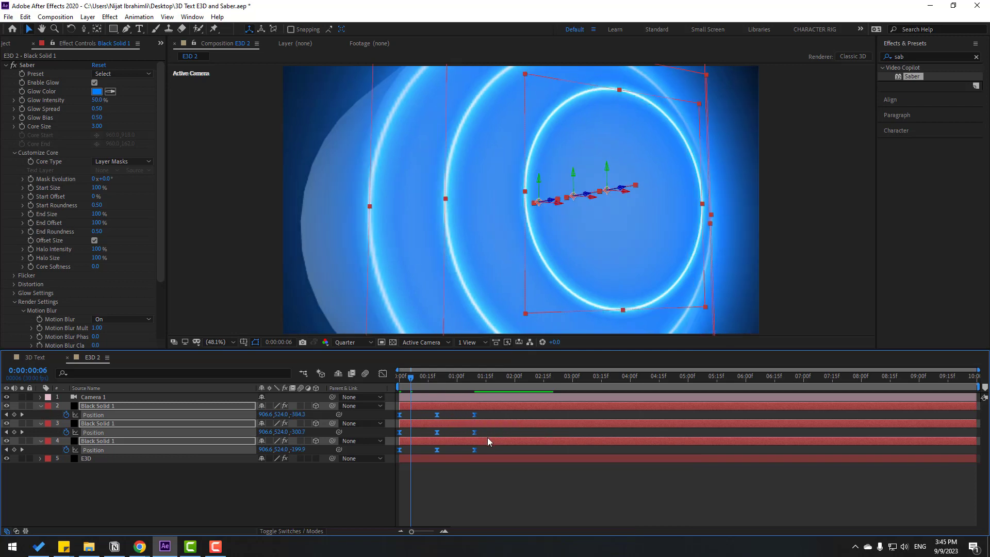
pyautogui.press('space')
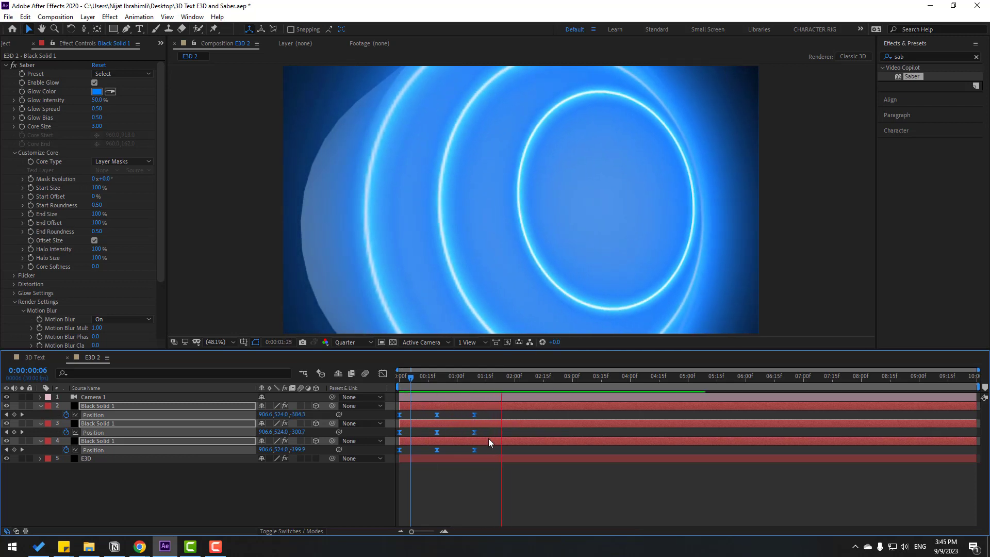
pyautogui.press('space')
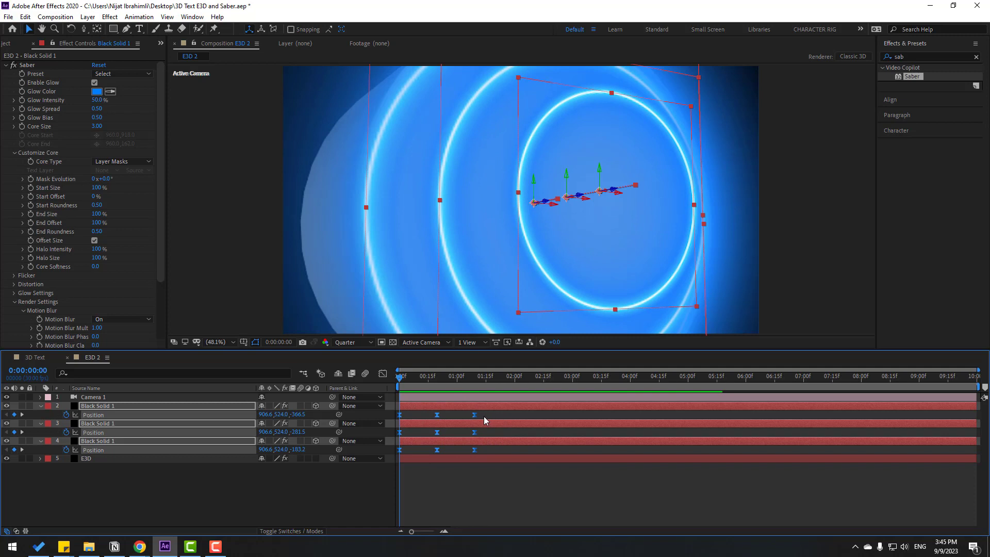
pyautogui.moveTo(482, 431); pyautogui.dragTo(417, 451)
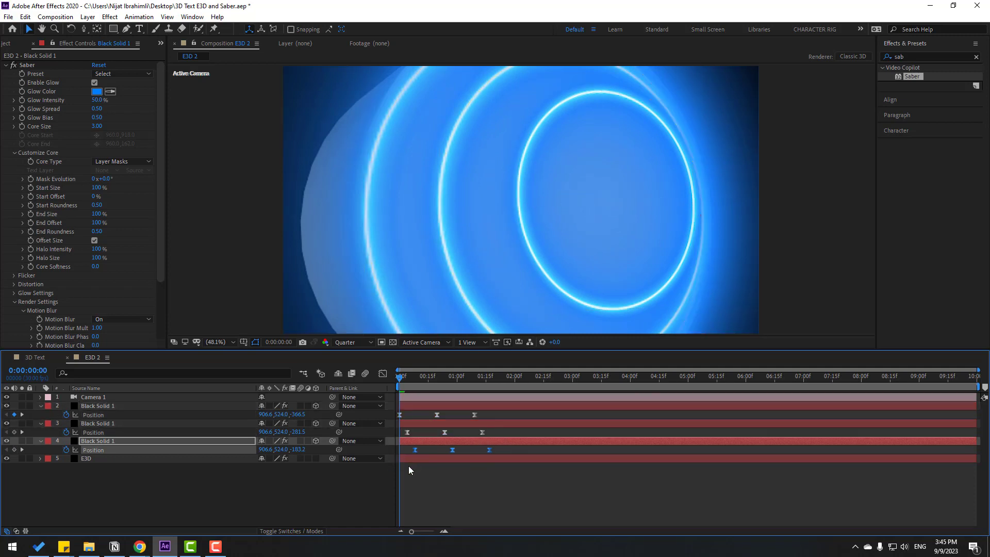
pyautogui.press('space')
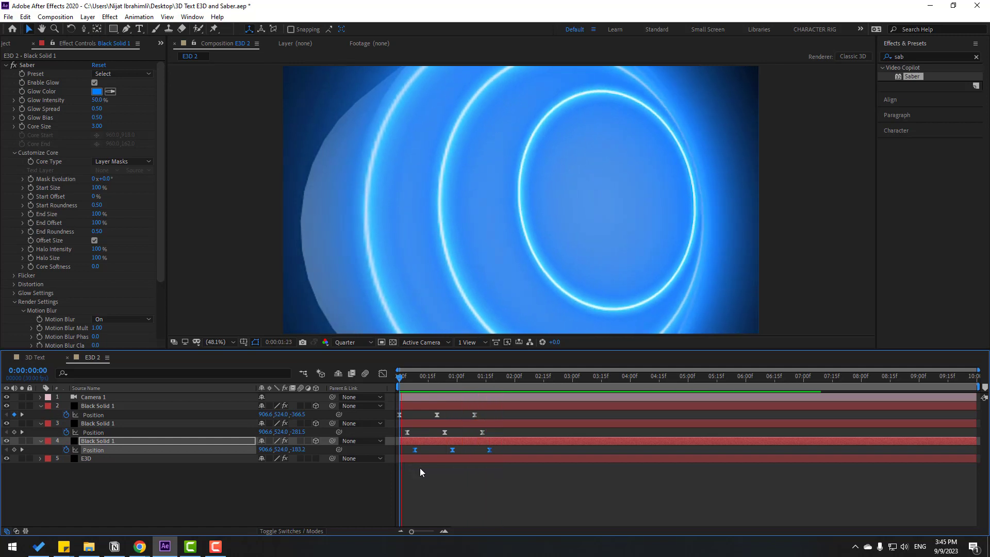
pyautogui.press('space')
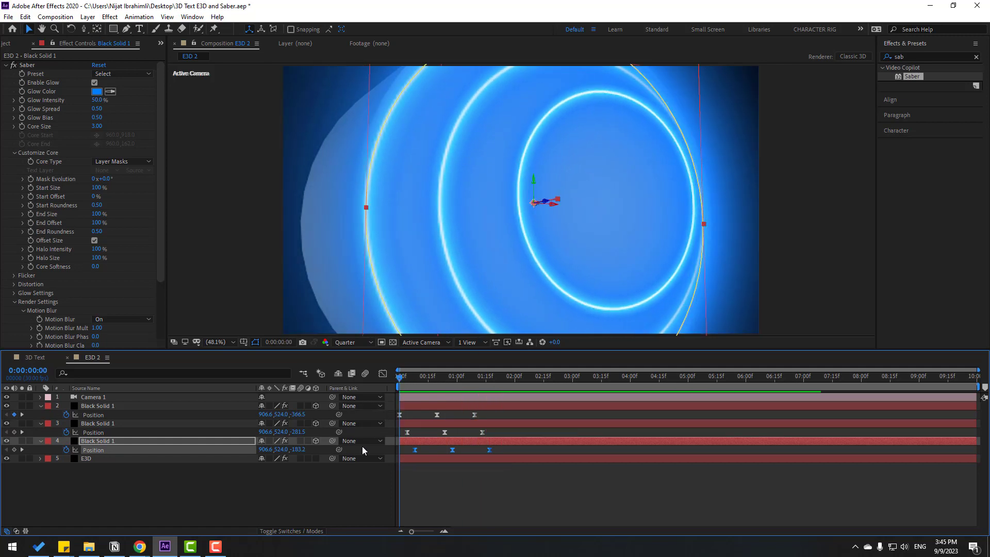
# Add a loopOutDuration cycle expression to layer 2's Position and preview it.
pyautogui.click(257, 499)
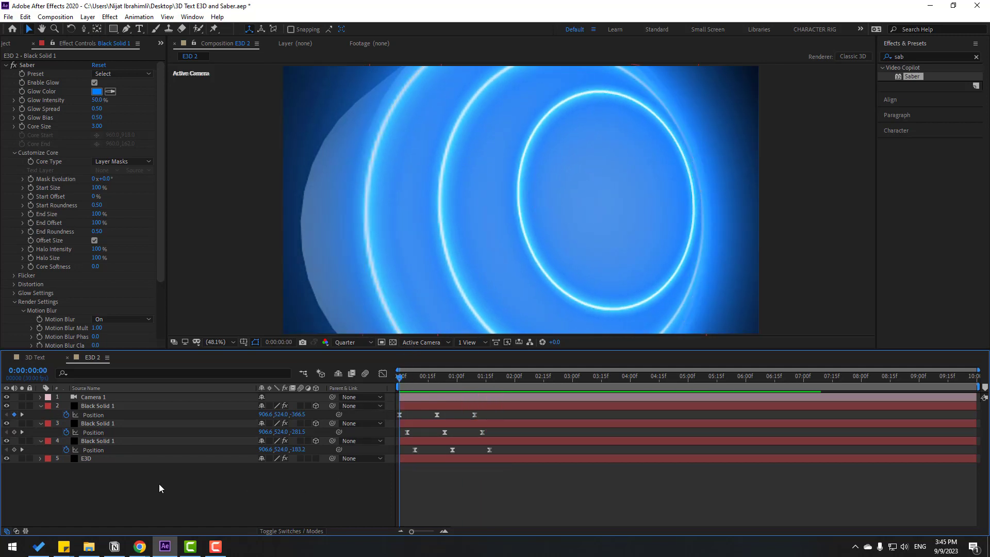
pyautogui.keyDown('alt'); pyautogui.click(66, 416); pyautogui.keyUp('alt')
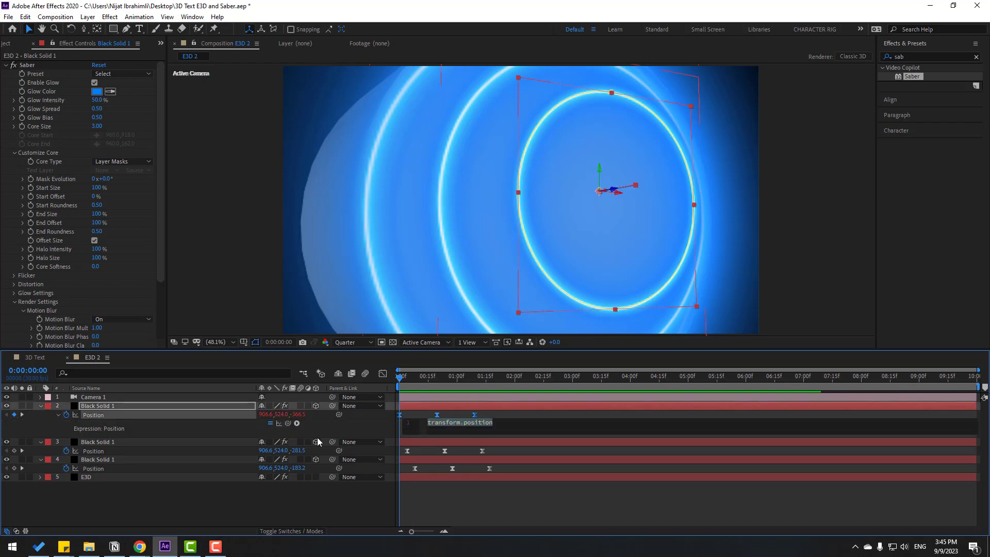
pyautogui.click(297, 422)
pyautogui.moveTo(361, 359)
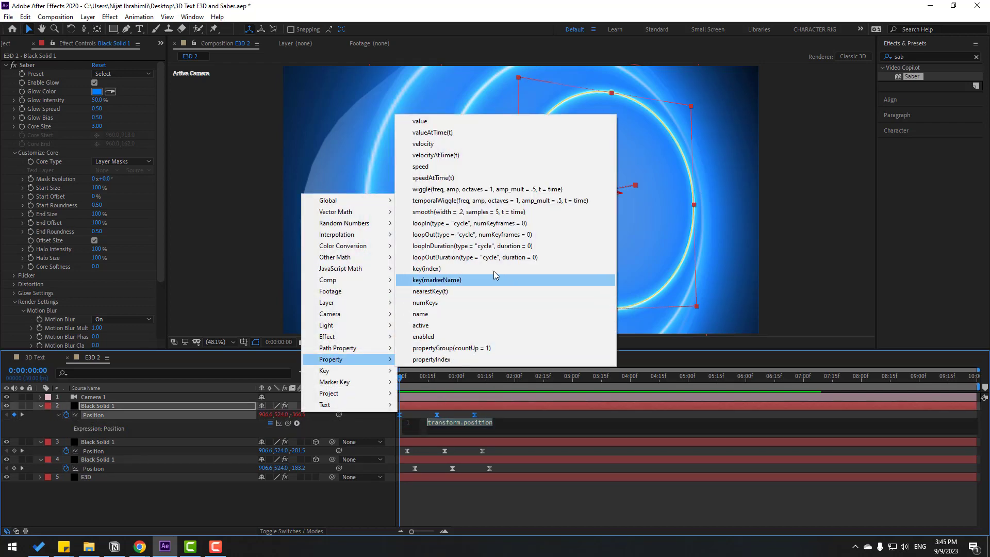
pyautogui.click(489, 258)
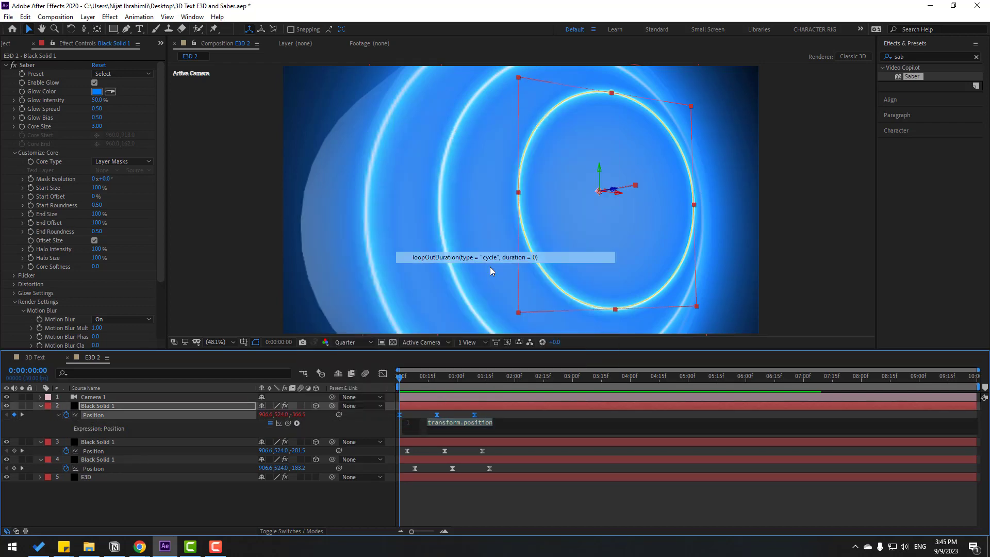
pyautogui.click(303, 503)
pyautogui.press('space')
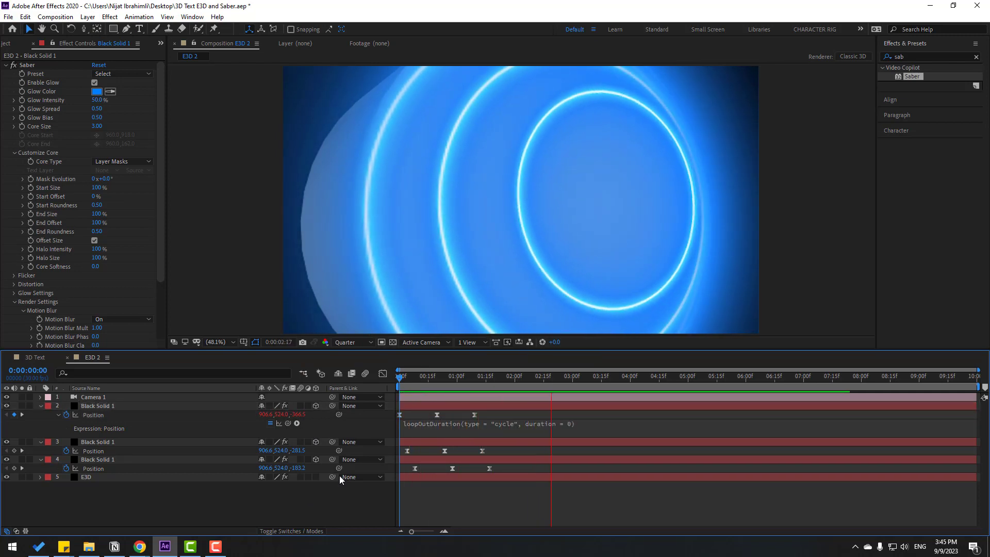
pyautogui.press('space')
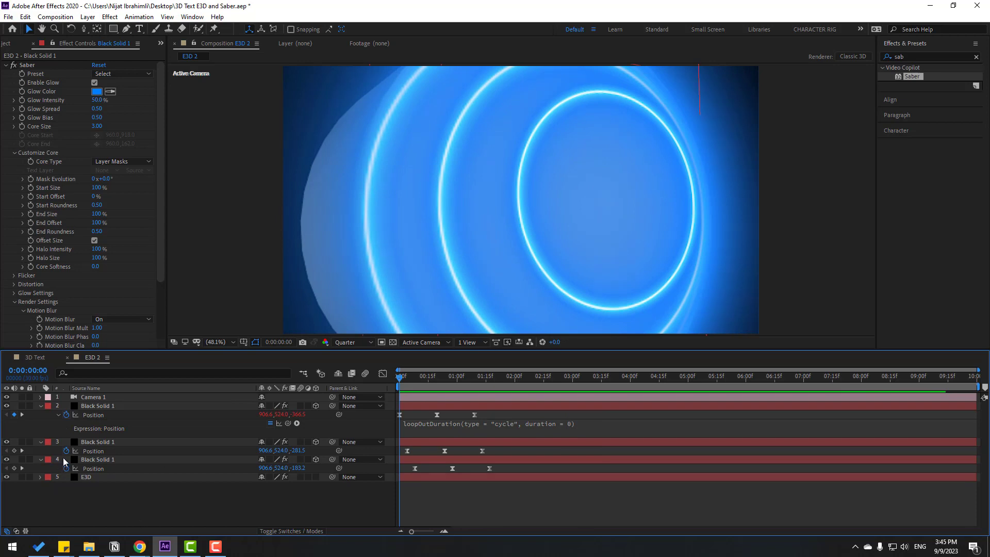
# Add the same loopOutDuration expression to layer 3's Position.
pyautogui.keyDown('alt'); pyautogui.click(67, 450); pyautogui.keyUp('alt')
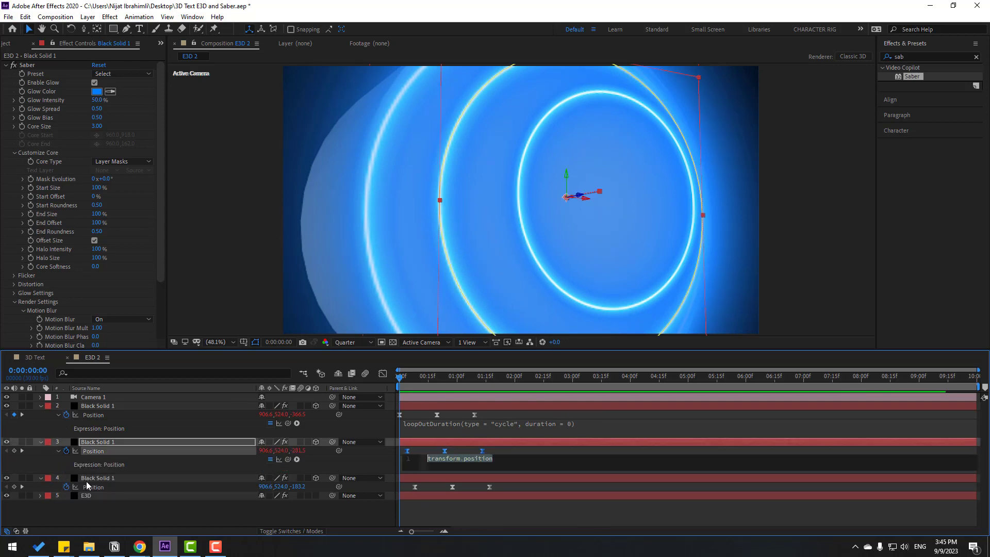
pyautogui.click(297, 459)
pyautogui.moveTo(340, 395)
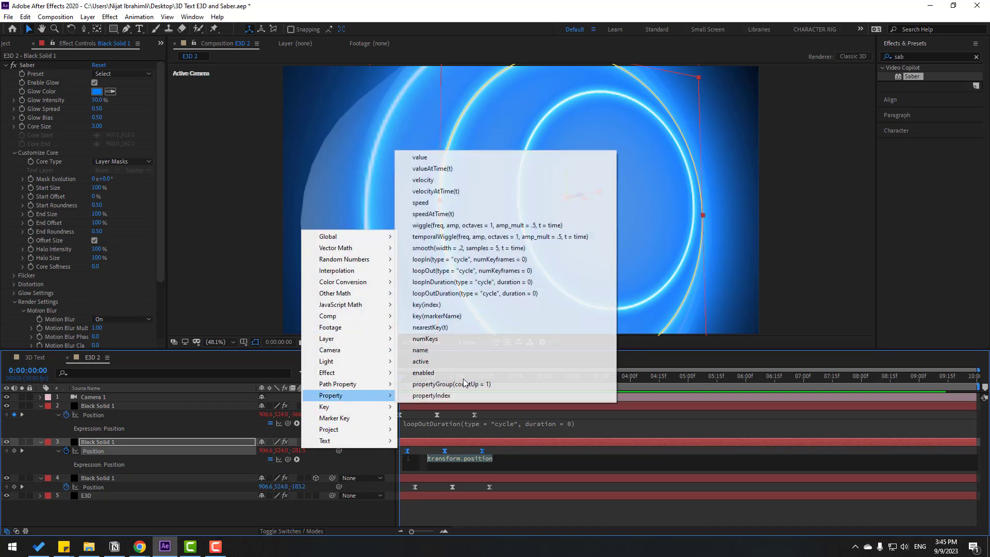
pyautogui.click(506, 293)
pyautogui.click(473, 447)
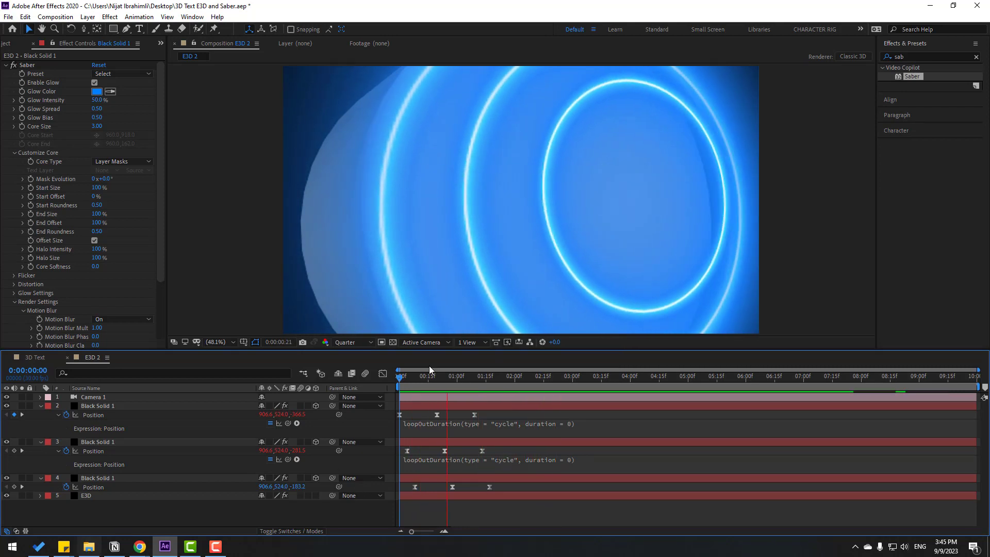
pyautogui.press('space')
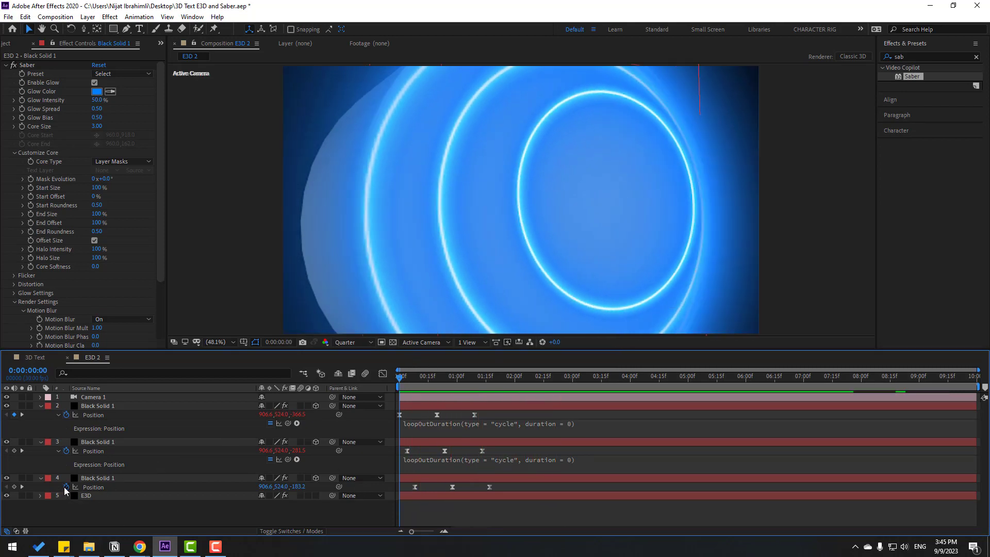
# Add the loopOutDuration expression to layer 4's Position and preview all looping rings.
pyautogui.keyDown('alt'); pyautogui.click(66, 486); pyautogui.keyUp('alt')
pyautogui.click(297, 496)
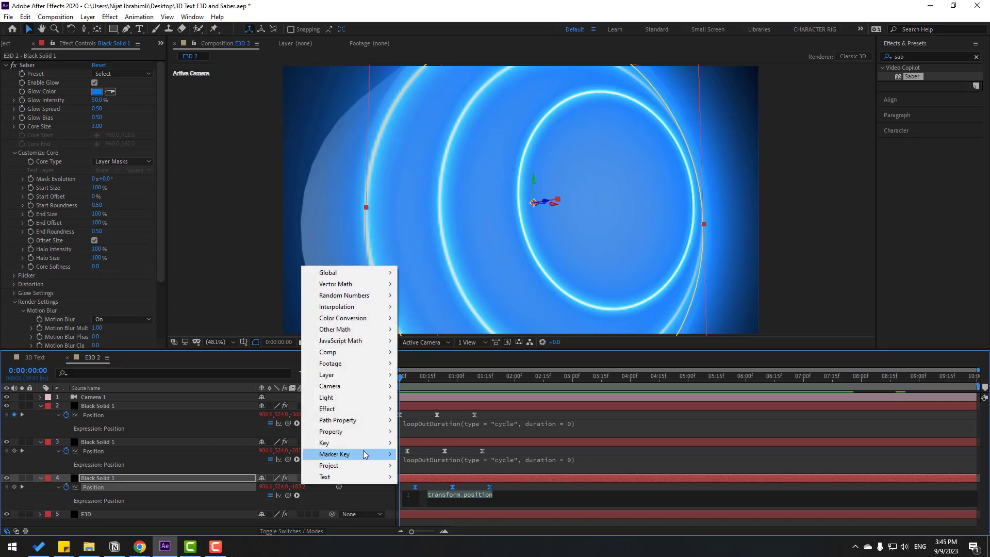
pyautogui.moveTo(340, 431)
pyautogui.click(532, 330)
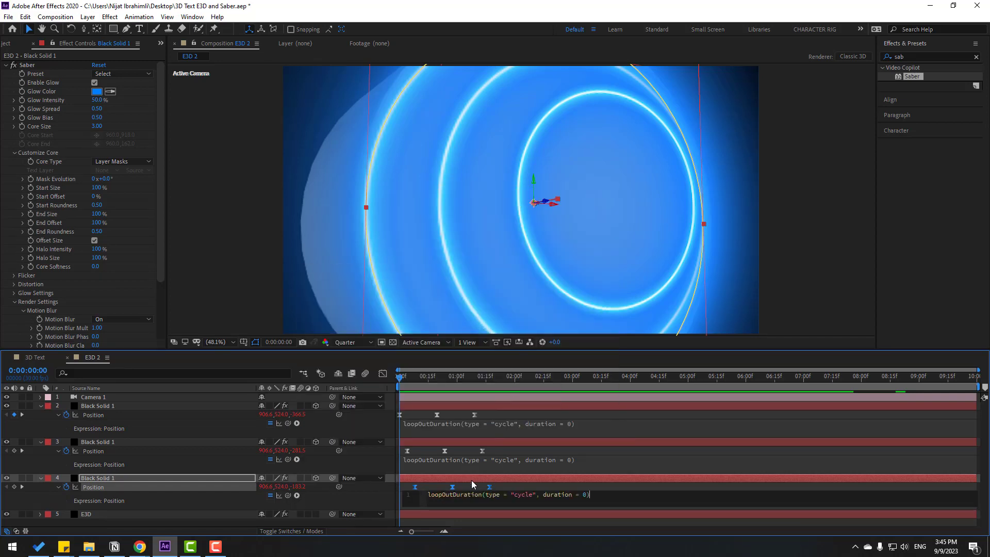
pyautogui.click(469, 484)
pyautogui.press('space')
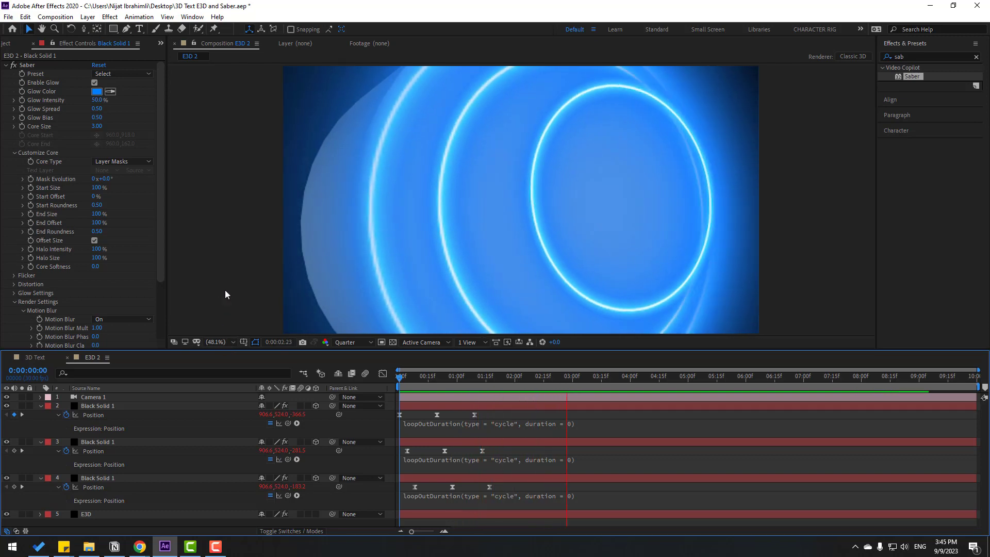
# Give layer 3's ring the Saber Hot fire preset.
pyautogui.click(429, 376)
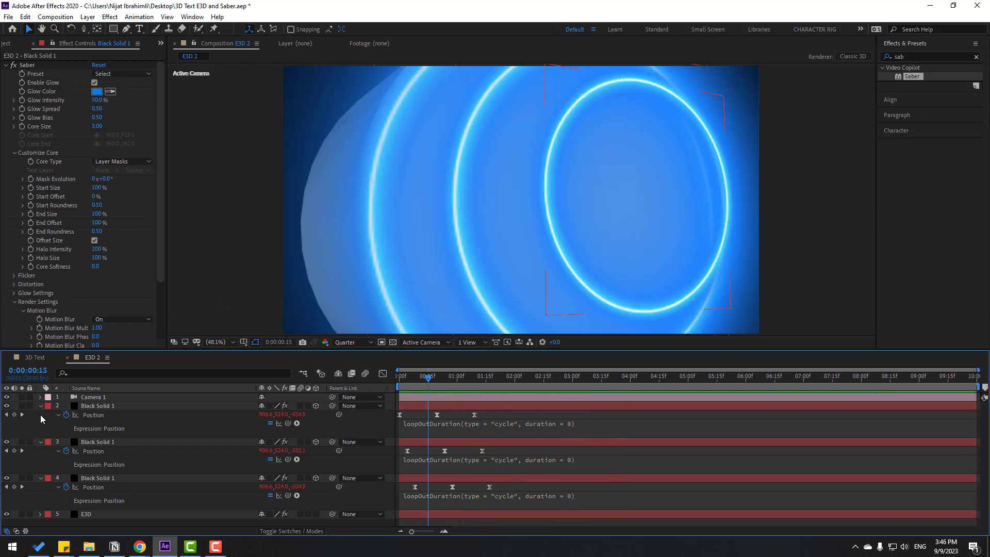
pyautogui.click(41, 405)
pyautogui.click(40, 414)
pyautogui.click(41, 423)
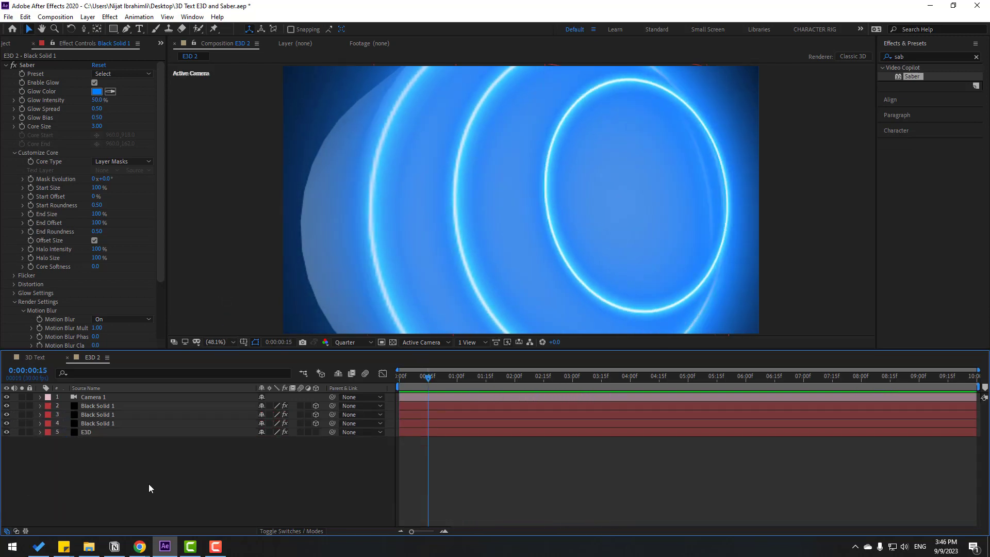
pyautogui.click(95, 416)
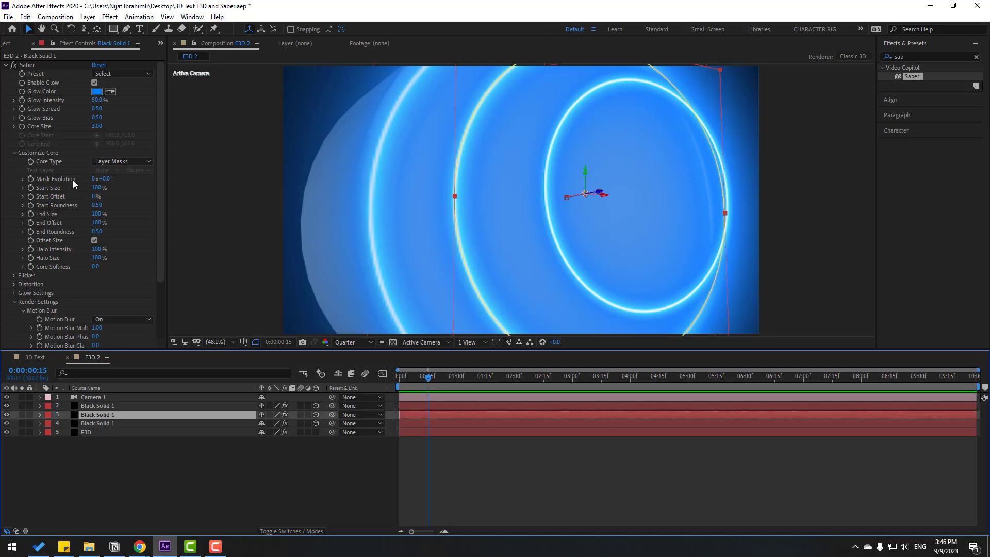
pyautogui.click(117, 74)
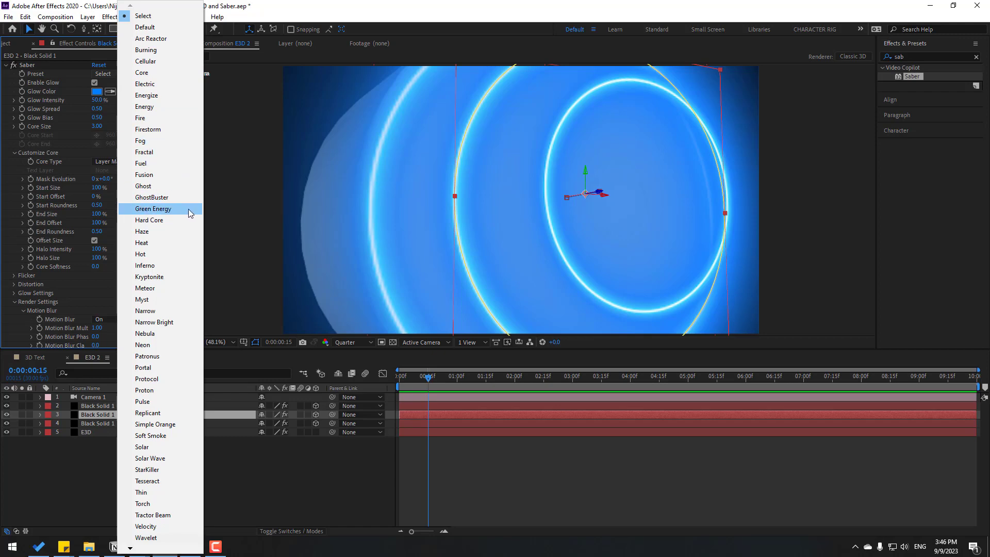
pyautogui.click(159, 255)
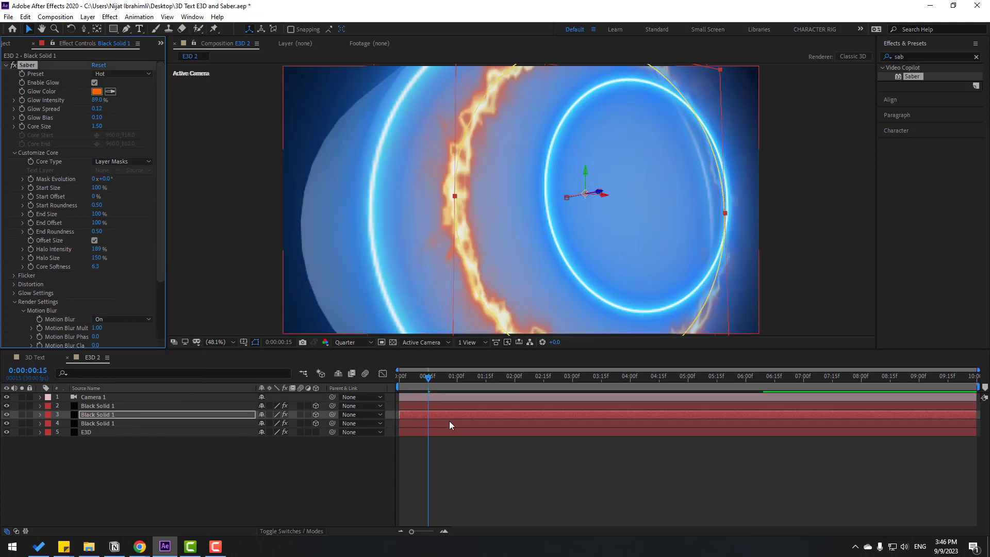
pyautogui.moveTo(435, 384); pyautogui.dragTo(488, 384)
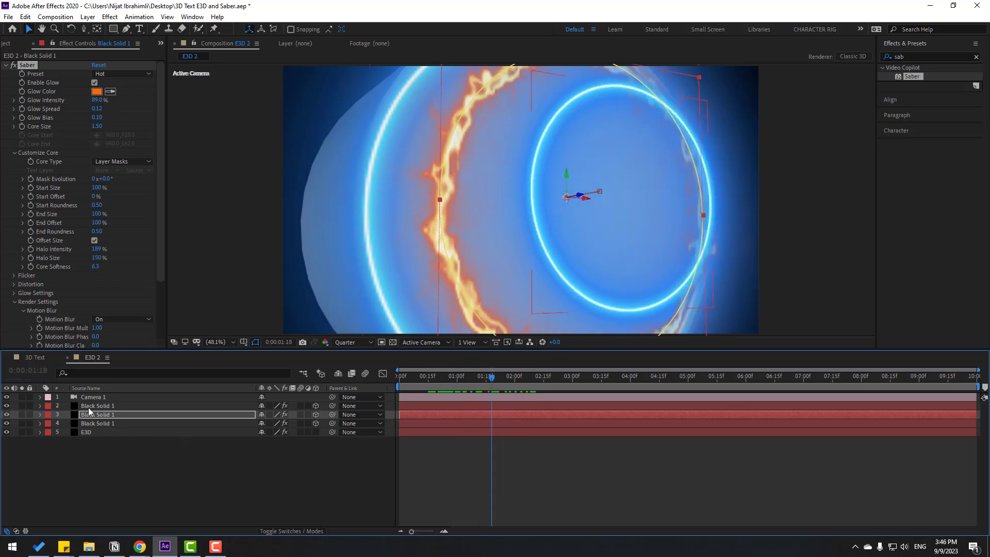
# Try Wavelet, Core, Fire and Ghost presets on layer 2's ring, ending on Myst.
pyautogui.click(88, 406)
pyautogui.click(119, 73)
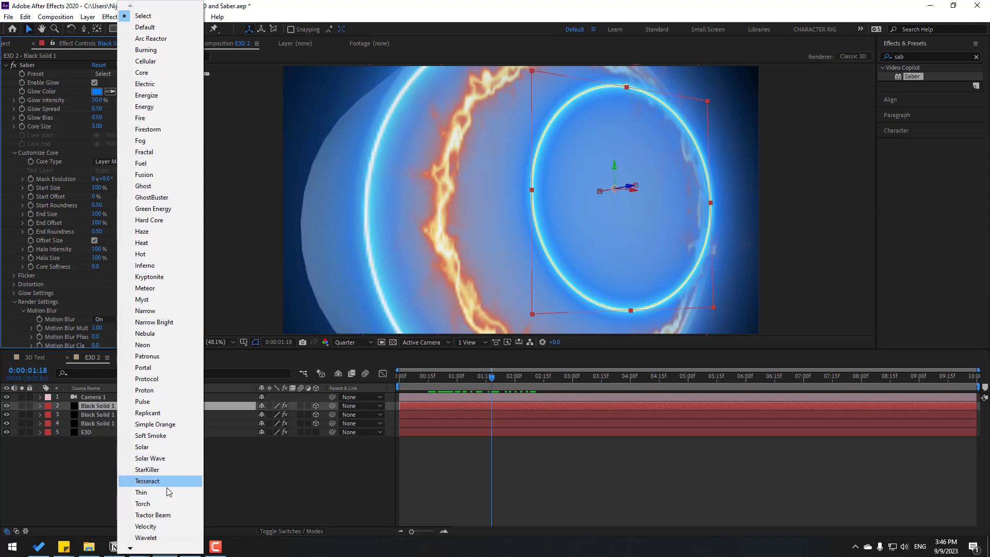
pyautogui.click(146, 538)
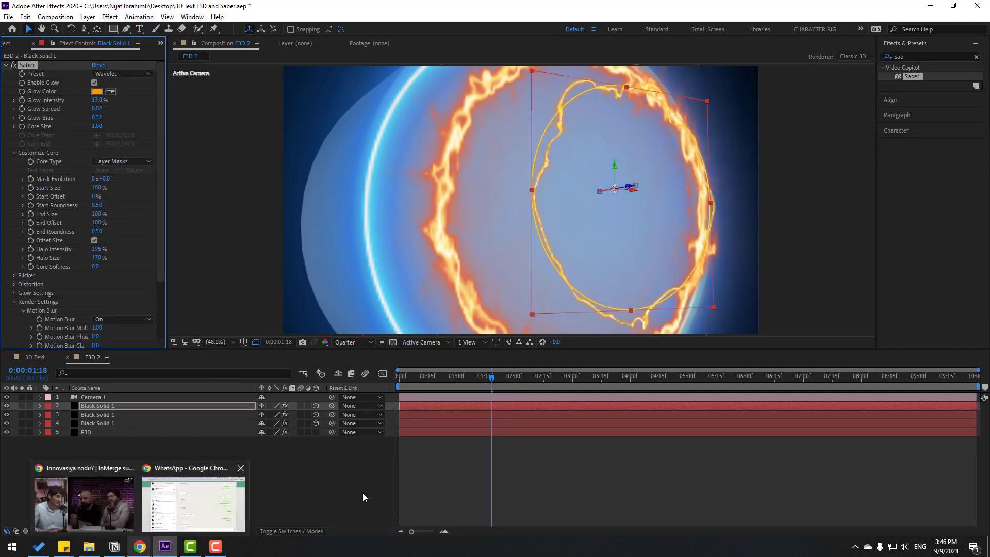
pyautogui.press('space')
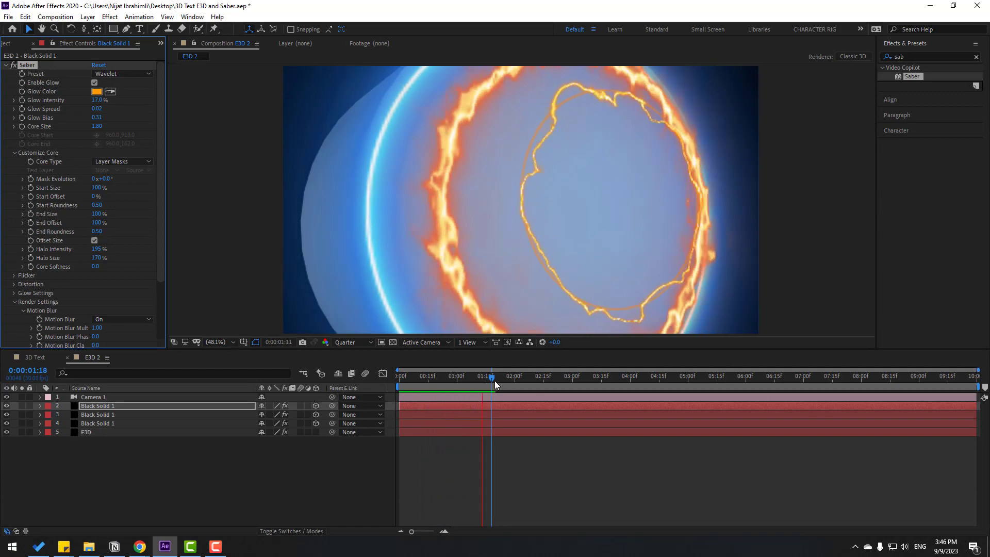
pyautogui.click(124, 75)
pyautogui.click(123, 73)
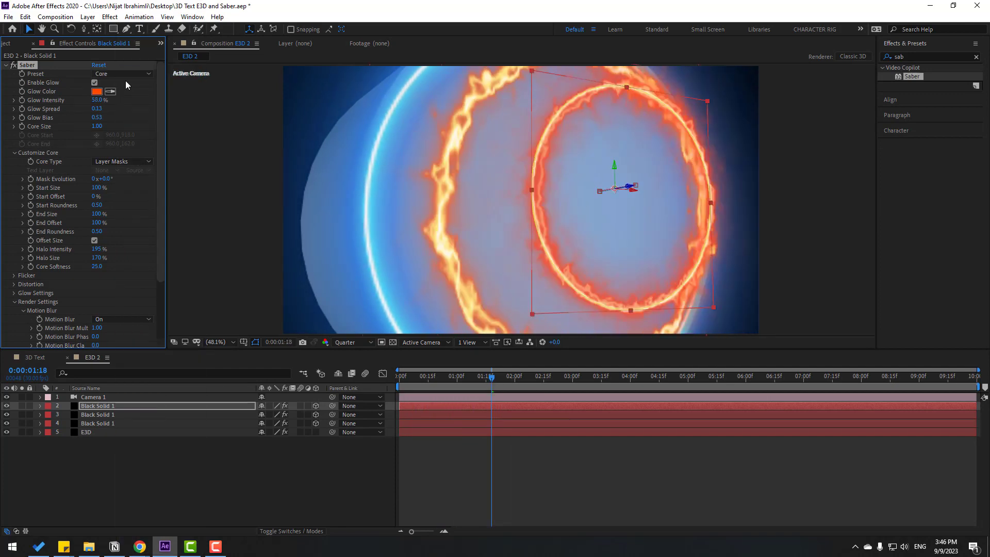
pyautogui.click(125, 76)
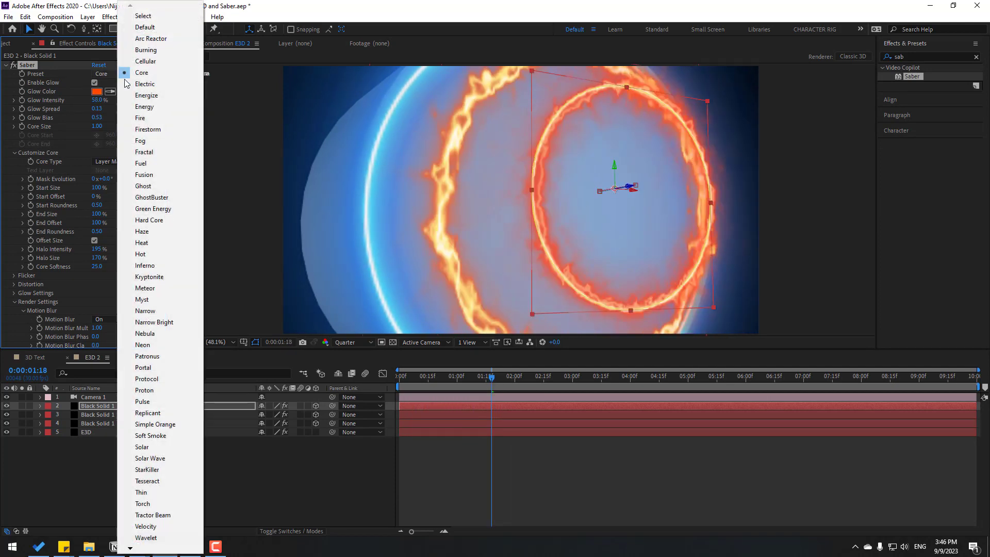
pyautogui.click(150, 123)
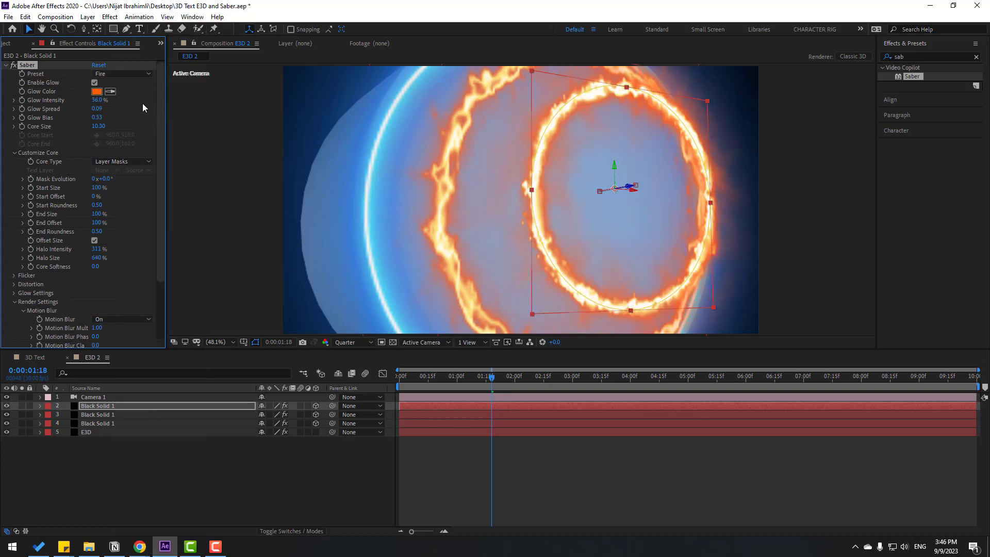
pyautogui.click(124, 75)
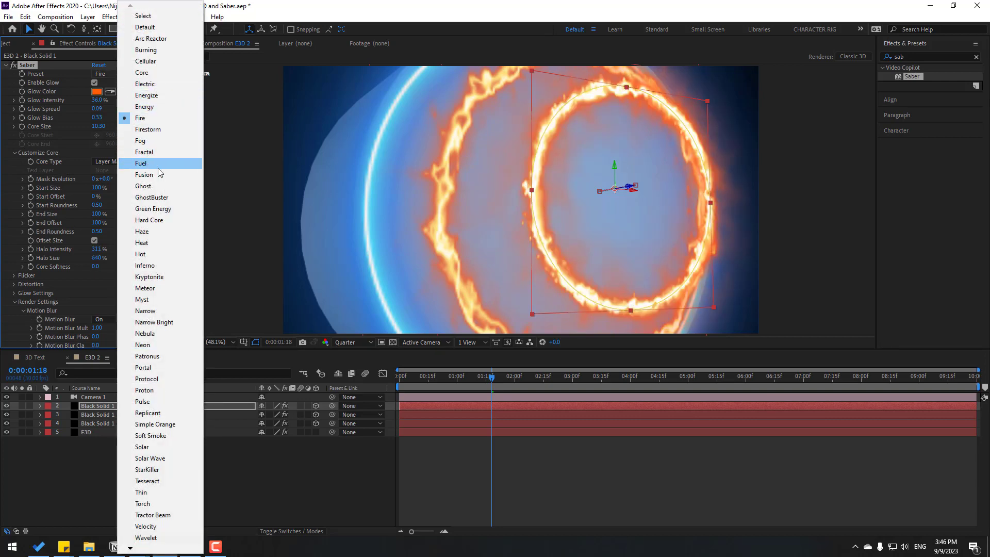
pyautogui.click(153, 187)
pyautogui.click(530, 497)
pyautogui.press('space')
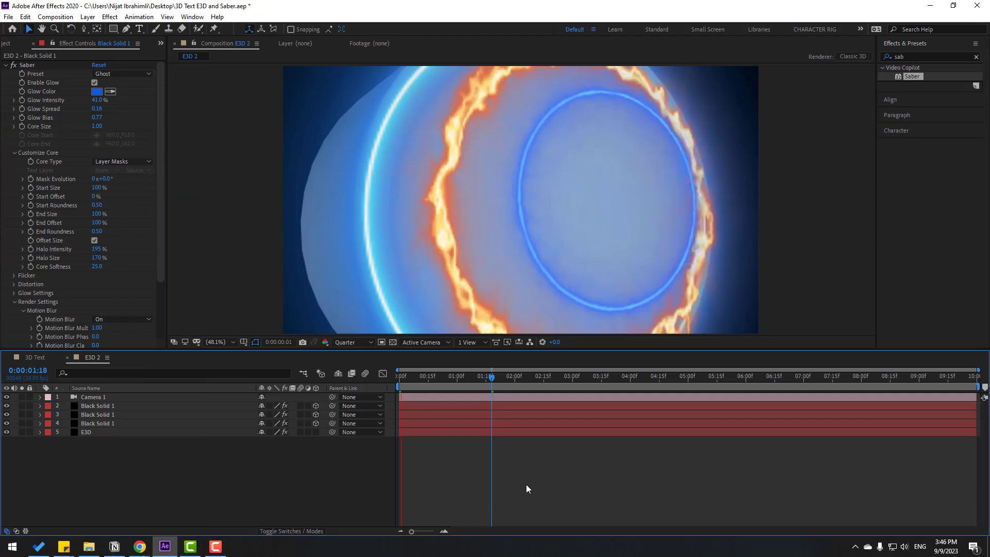
# From the start of the timeline, create an orbit null (Null 1) that parents Camera 1.
pyautogui.click(112, 406)
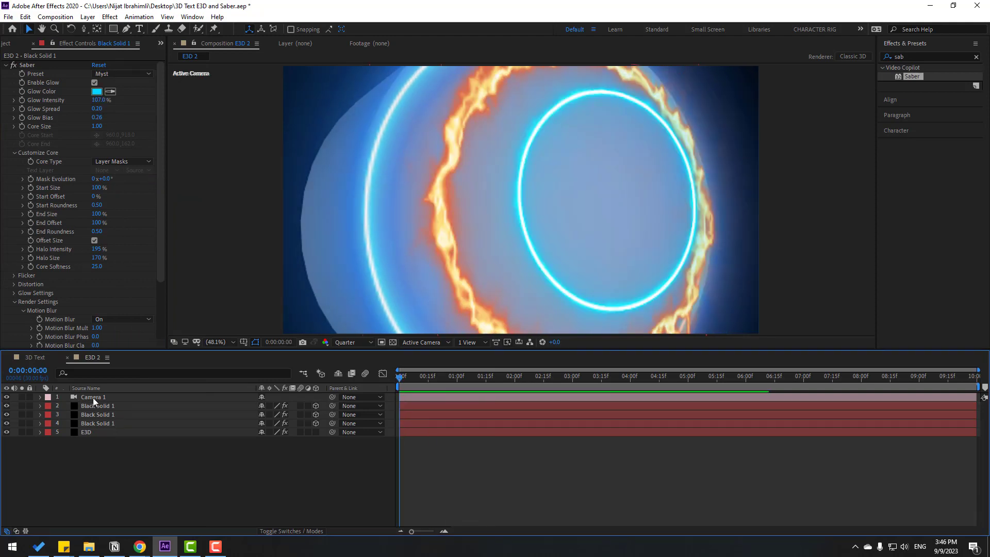
pyautogui.click(92, 397)
pyautogui.rightClick(86, 395)
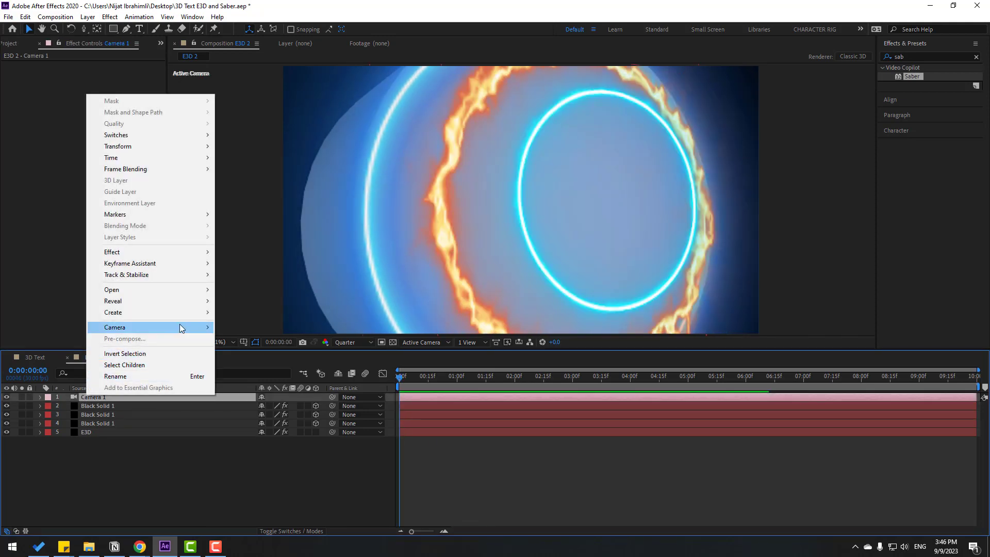
pyautogui.moveTo(182, 328)
pyautogui.click(270, 339)
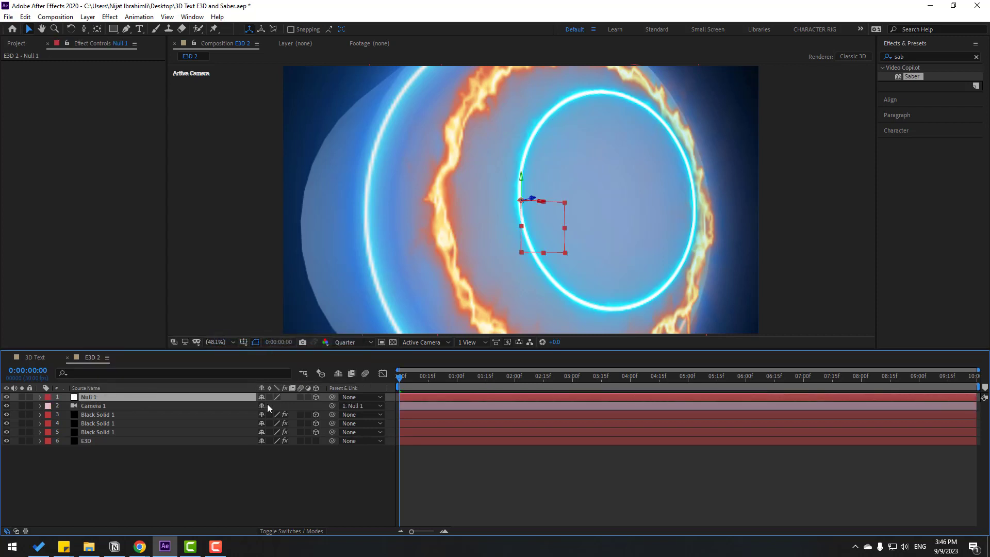
pyautogui.click(101, 30)
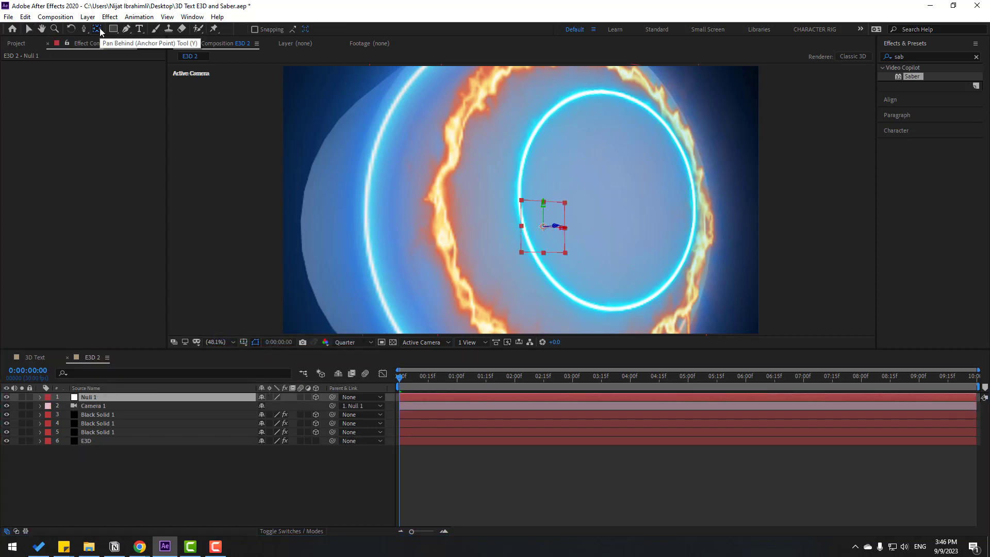
pyautogui.click(28, 28)
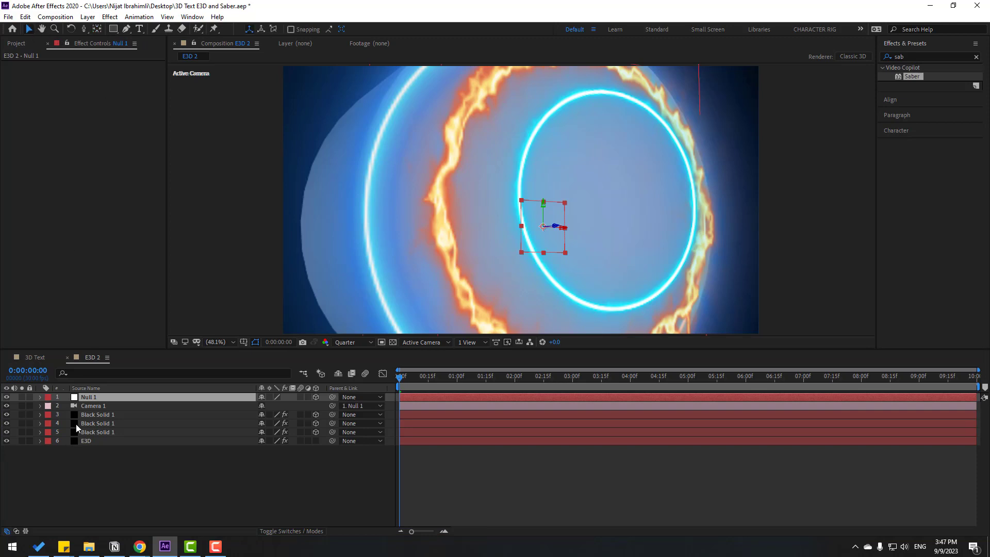
# Add starting X, Y and Z Rotation keyframes on Null 1 at 0 seconds.
pyautogui.click(86, 397)
pyautogui.press('r')
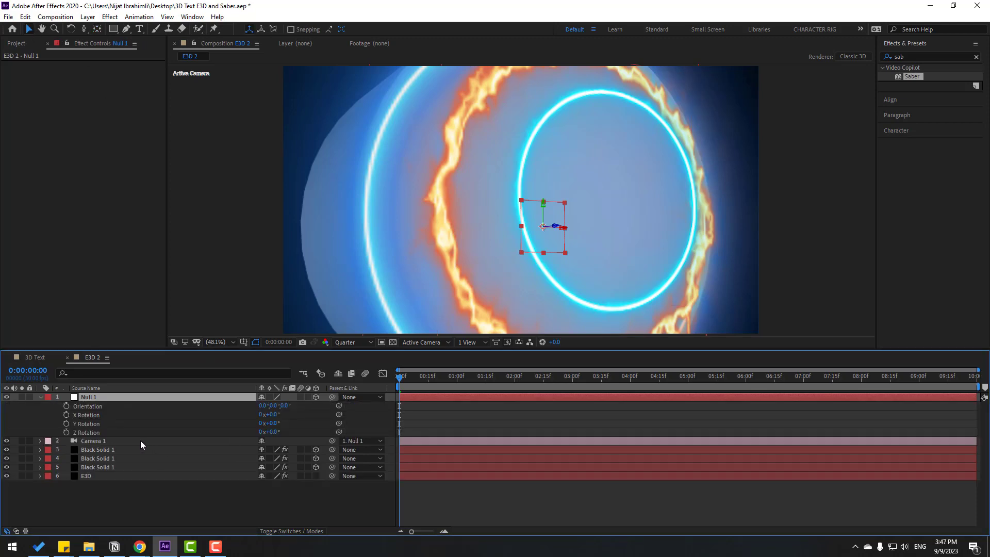
pyautogui.click(65, 415)
pyautogui.click(65, 423)
pyautogui.click(65, 432)
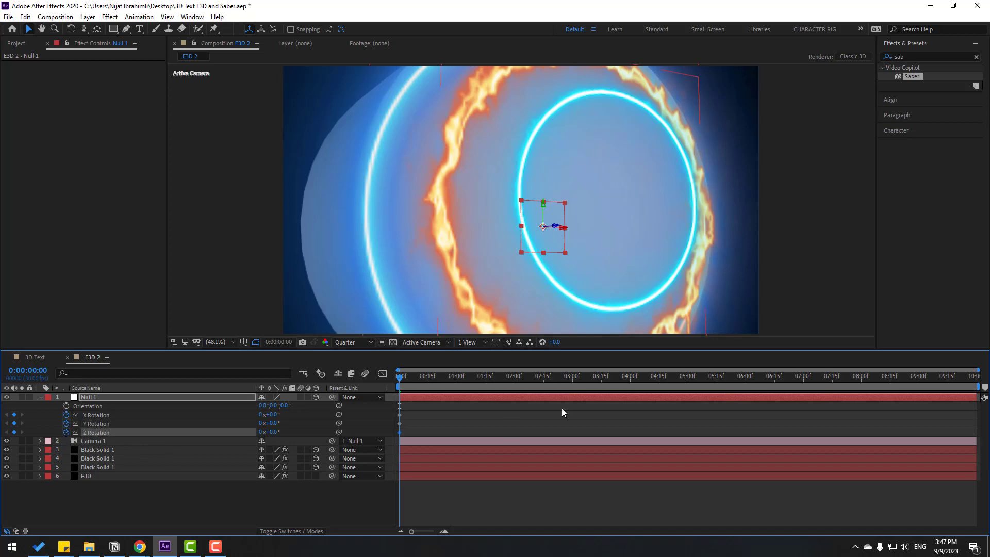
# At 6 seconds, end the work area, rotate Null 1 to Y -43° and Z 7°, and preview.
pyautogui.click(745, 382)
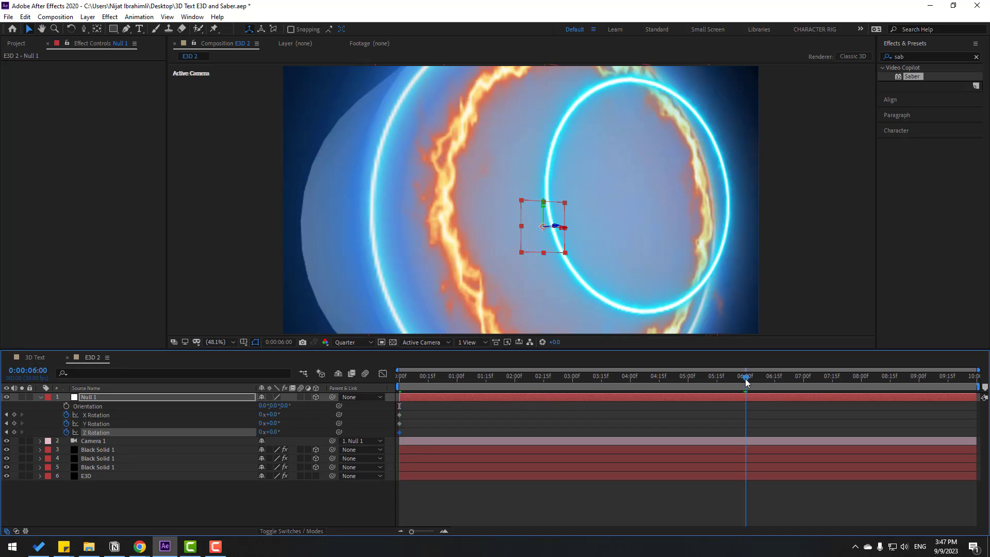
pyautogui.press('n')
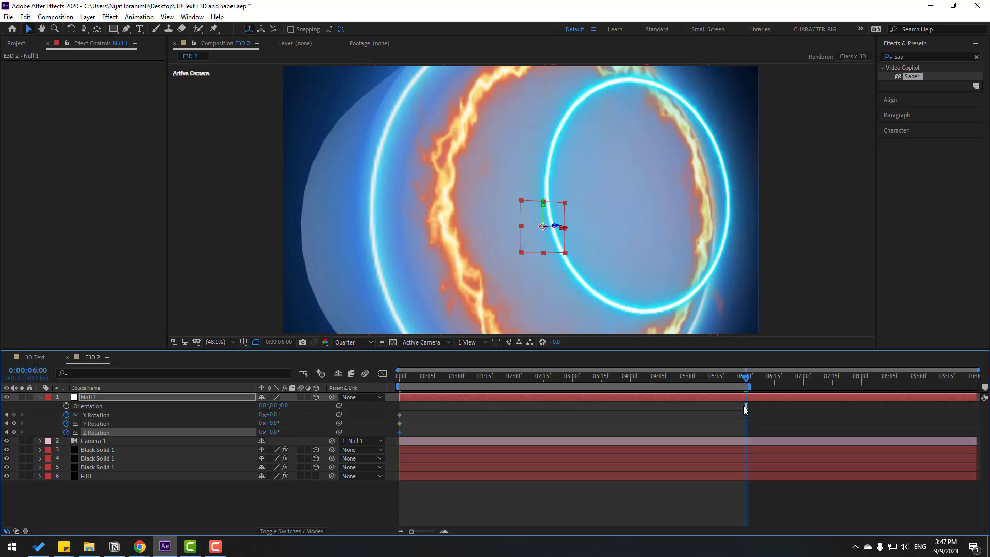
pyautogui.click(270, 424)
pyautogui.moveTo(275, 426)
pyautogui.mouseDown()
pyautogui.moveTo(252, 428)
pyautogui.moveTo(274, 418)
pyautogui.moveTo(281, 432)
pyautogui.mouseUp()
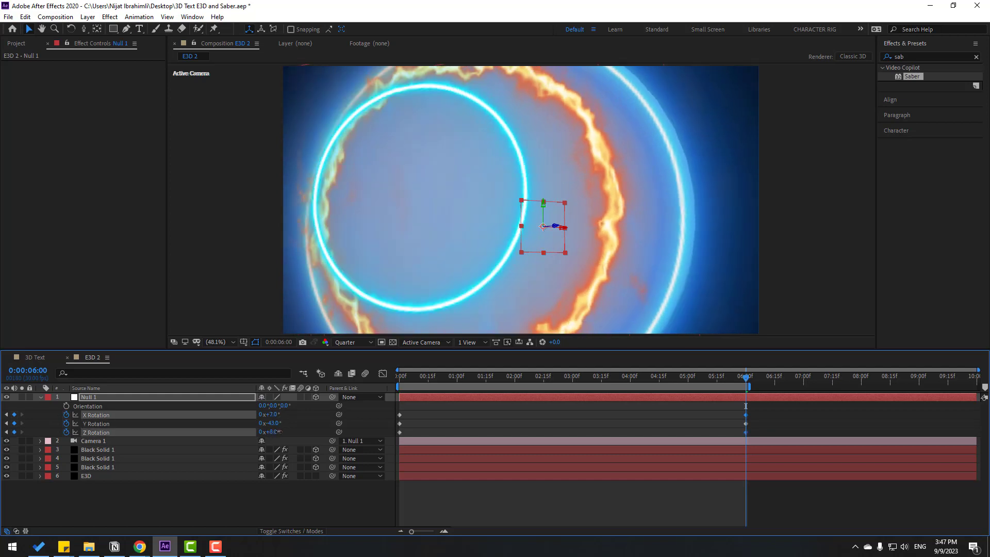
pyautogui.press('space')
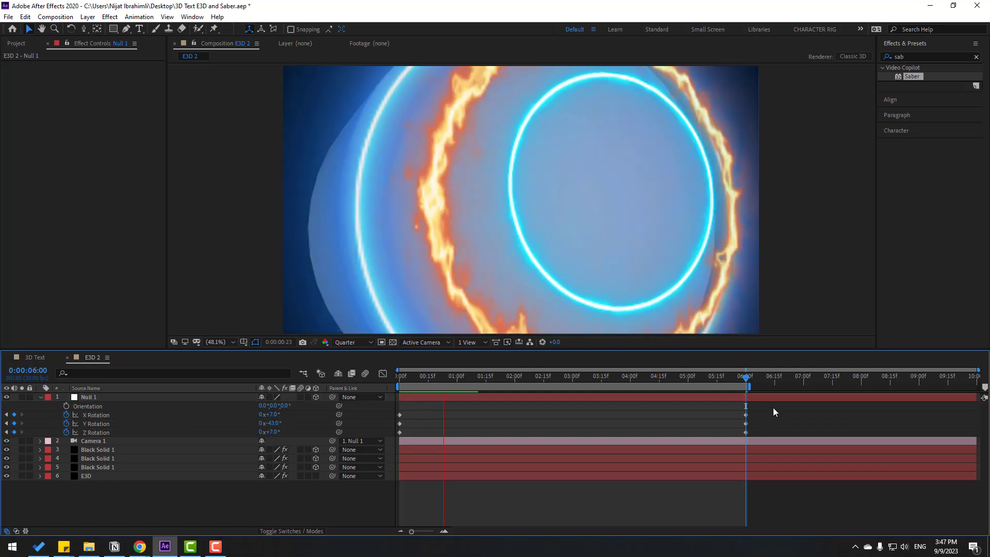